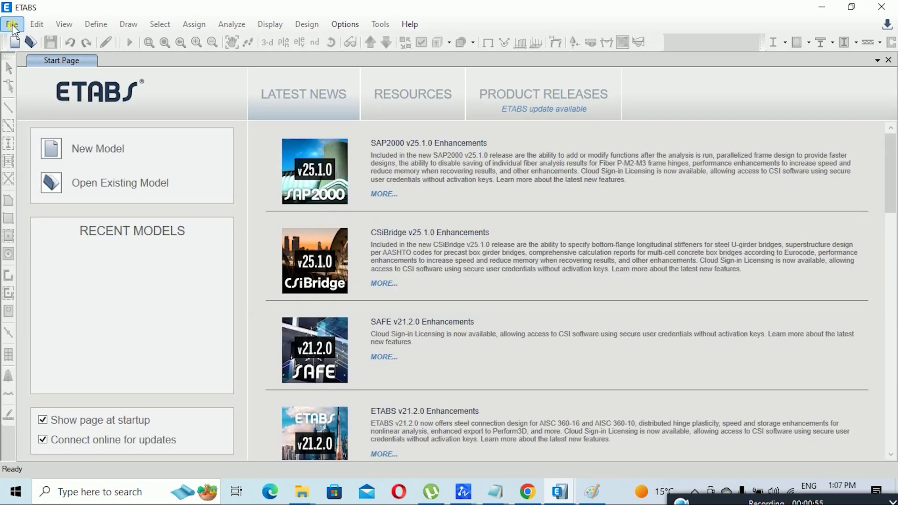
Step: Start a new model using built-in settings with Metric SI units, India materials, Indian sections, IS 800:2007 and IS 456:2000
click(13, 25)
click(55, 46)
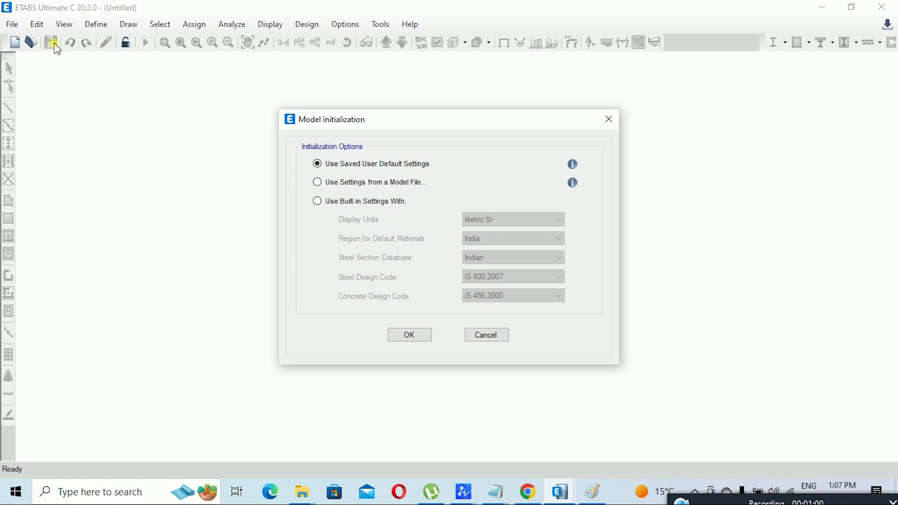
click(315, 202)
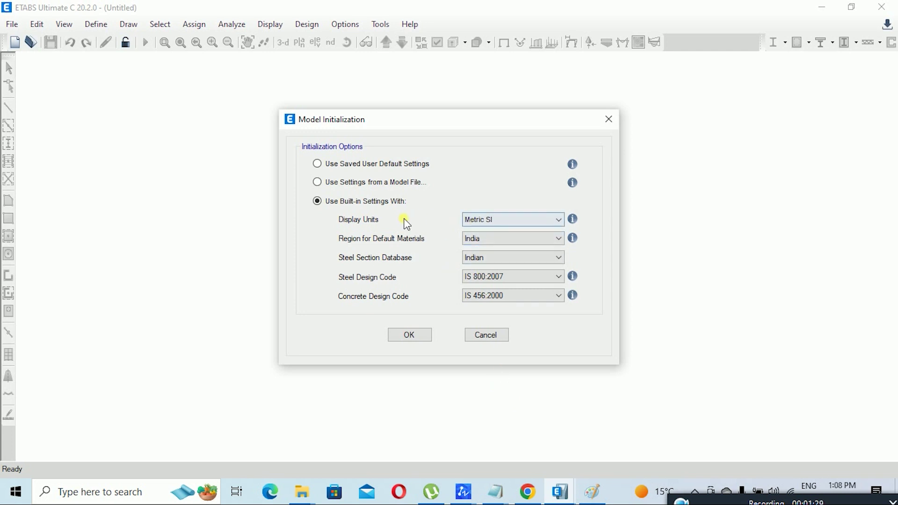
click(421, 335)
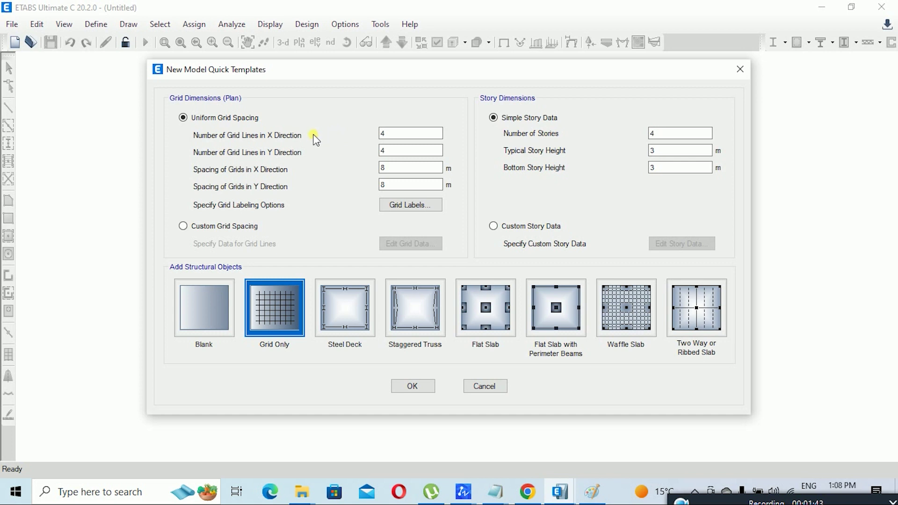
Step: Create the model from the Blank template and close the 3-D view, leaving only the plan view open
click(206, 314)
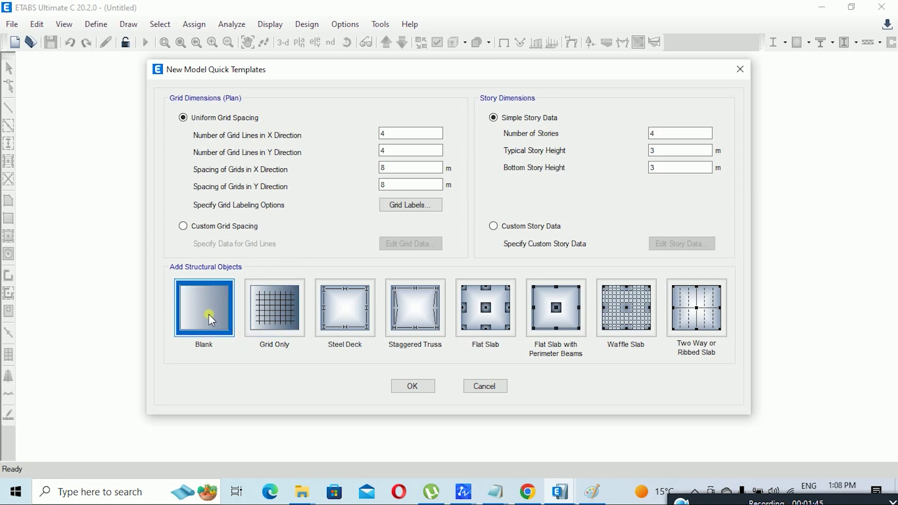
click(405, 387)
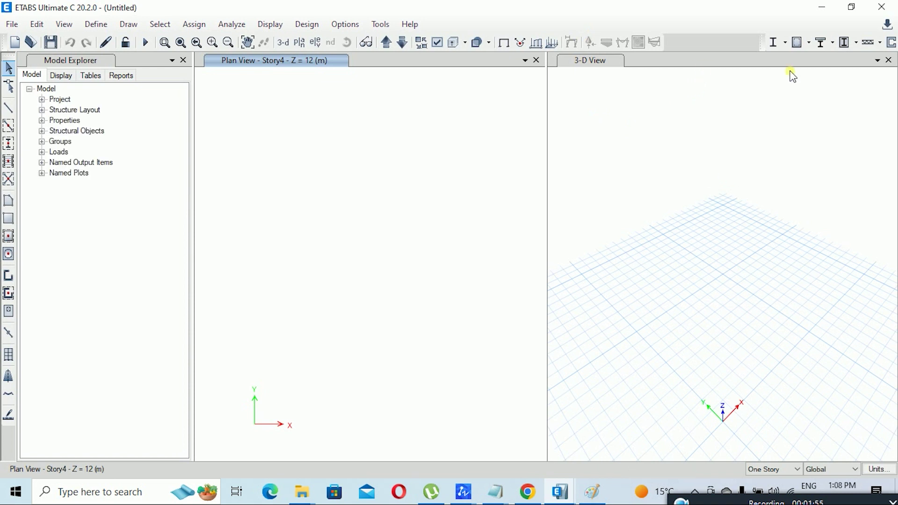
click(889, 60)
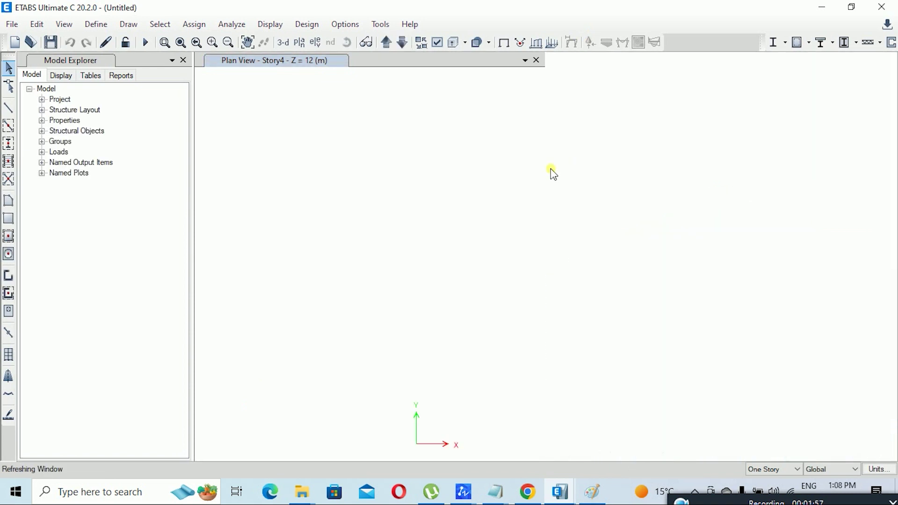
click(13, 27)
click(35, 46)
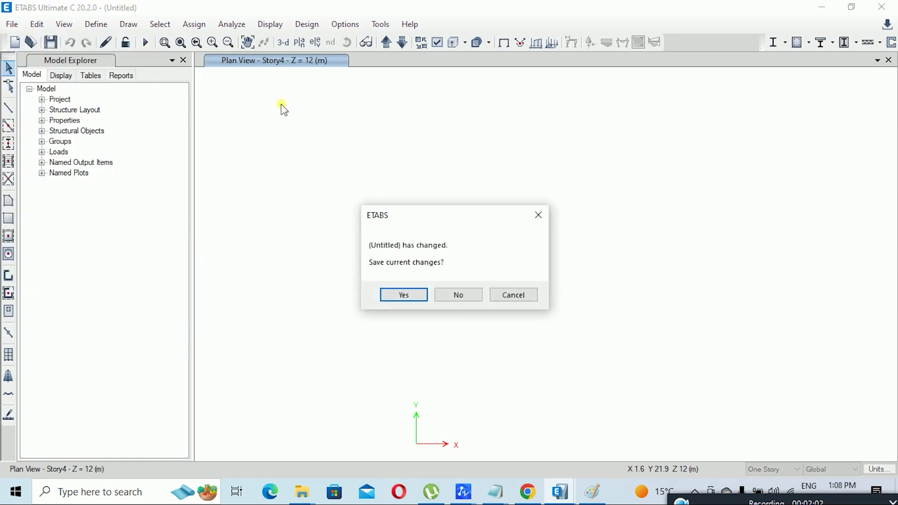
click(513, 296)
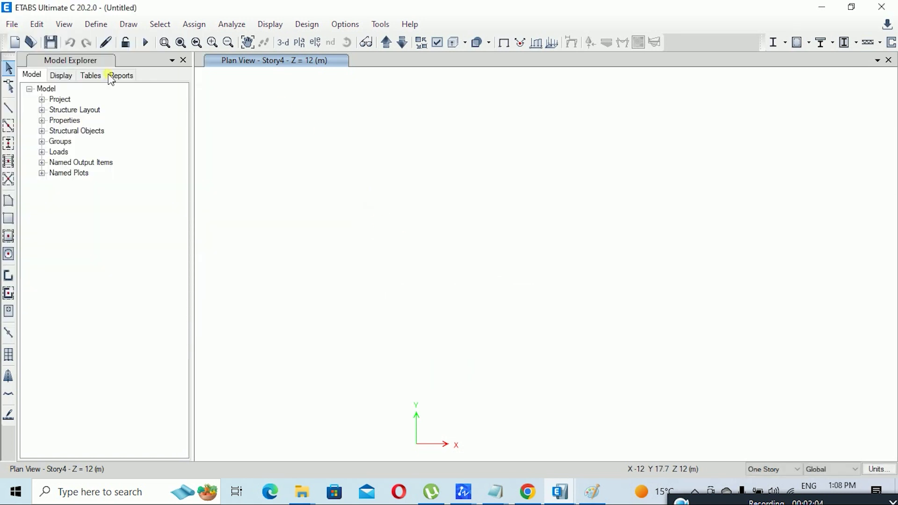
Step: Review the available import formats, including the DXF/DWG file of an architectural plan, without importing anything
click(11, 25)
mouse_move(48, 139)
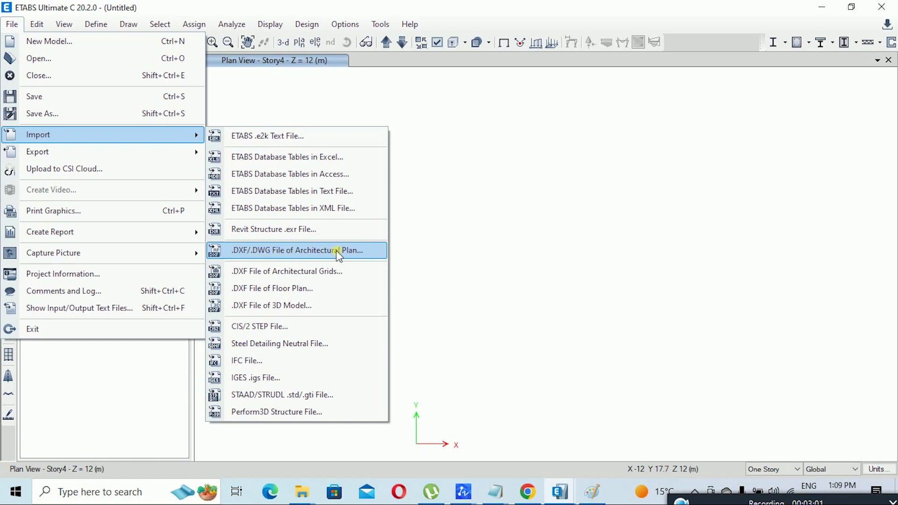
click(267, 104)
Step: Switch to the GA-1002 FIRST FLOOR FRAMING PLAN drawing in ZWCAD and examine the plan's beams, columns and grid
click(463, 494)
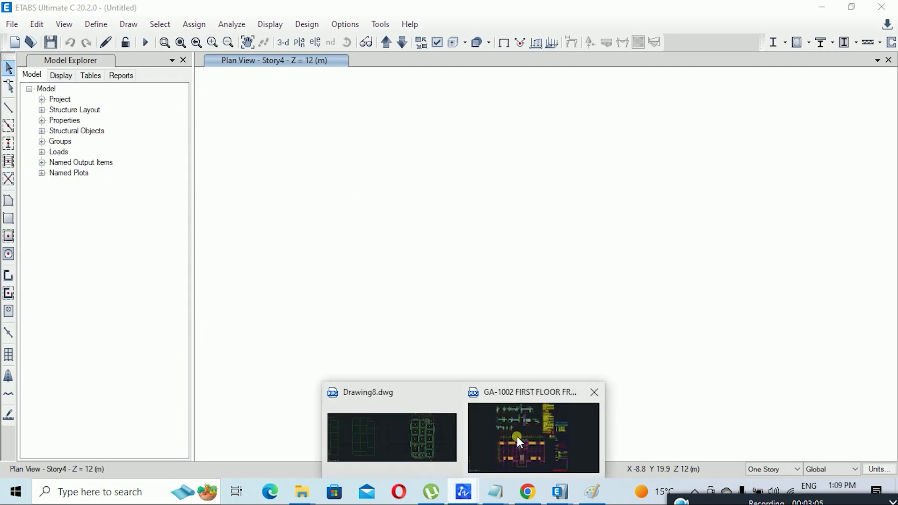
click(531, 431)
middle_drag(333, 374, 343, 347)
scroll(332, 280, up, 2)
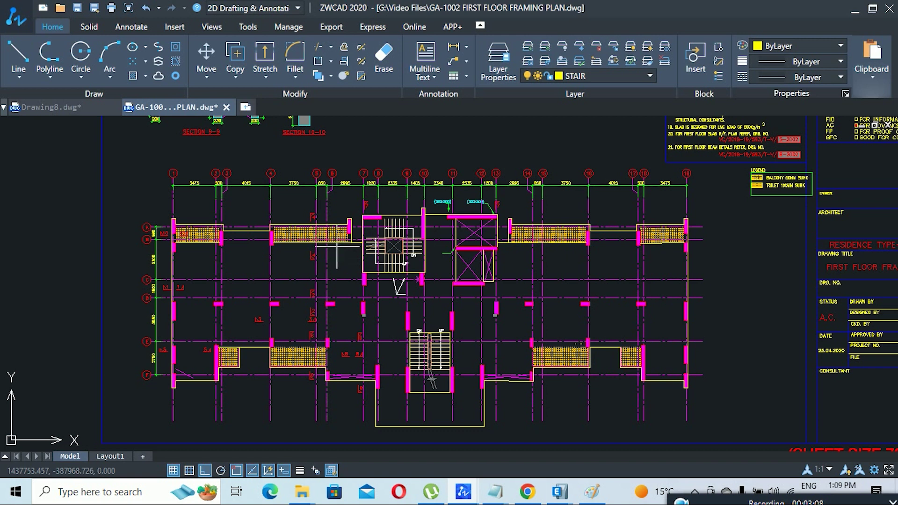
scroll(234, 230, up, 1)
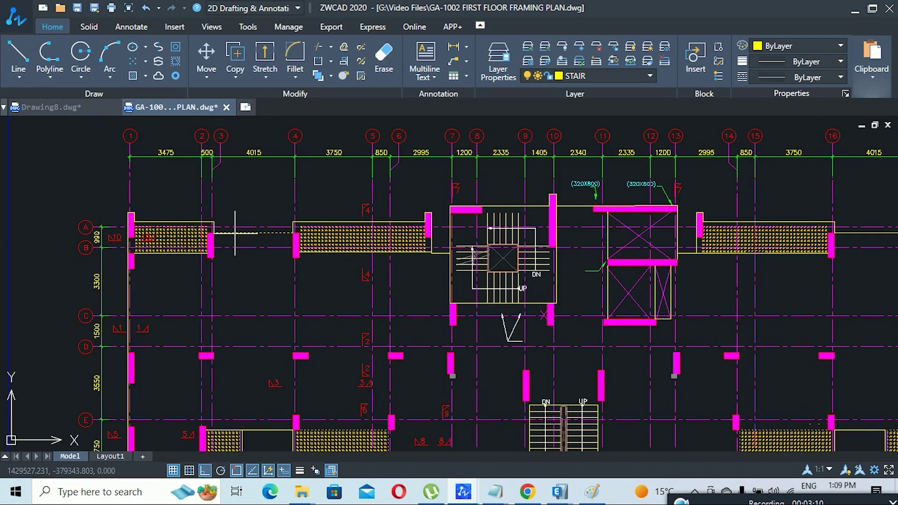
scroll(214, 240, up, 3)
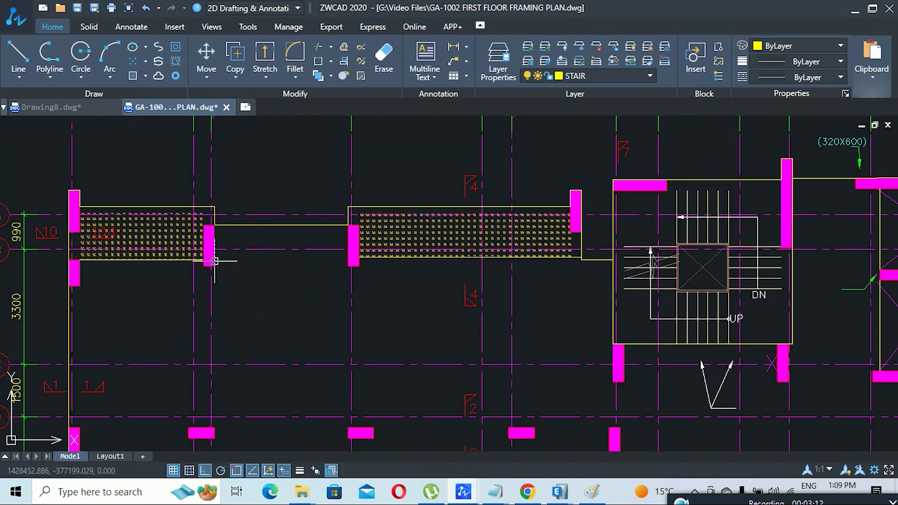
scroll(214, 240, down, 3)
scroll(623, 214, up, 3)
scroll(623, 214, down, 6)
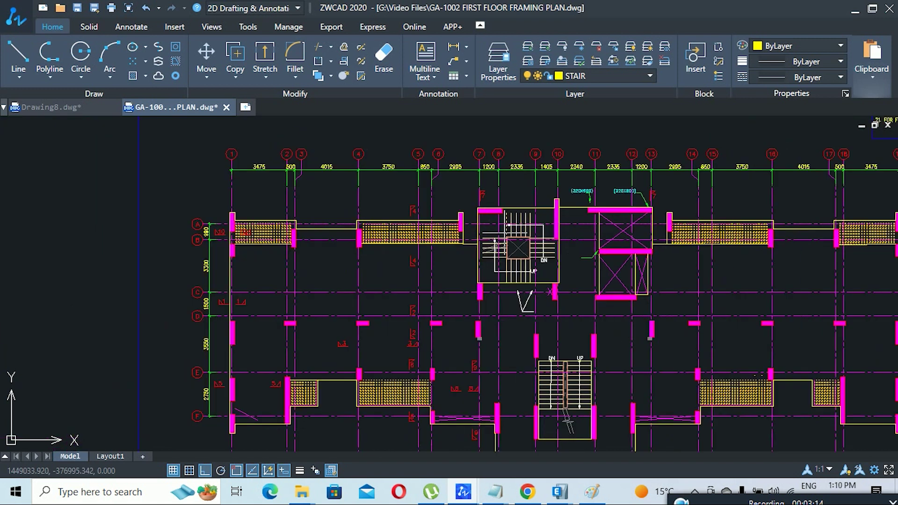
middle_drag(533, 279, 517, 295)
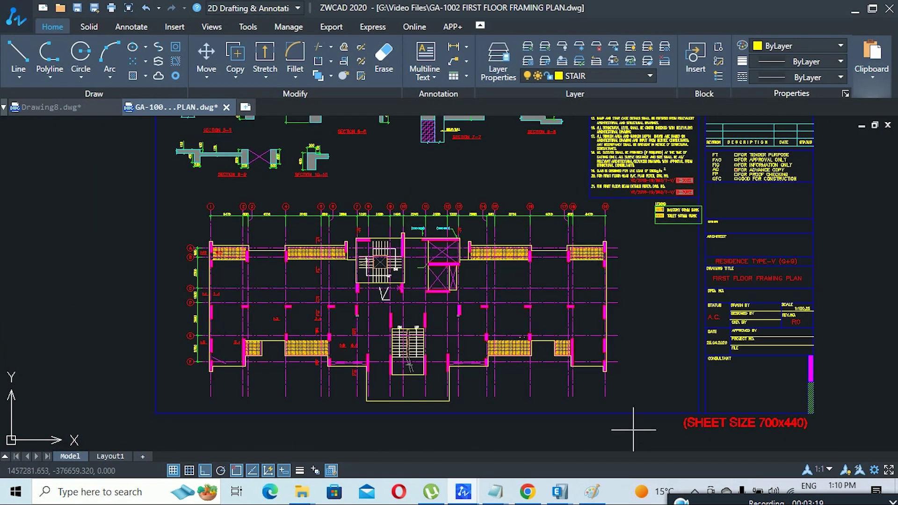
Step: Read the CAD import steps in the Paint notes, and inspect the beam lines and columns near grids 2 to 4
click(591, 491)
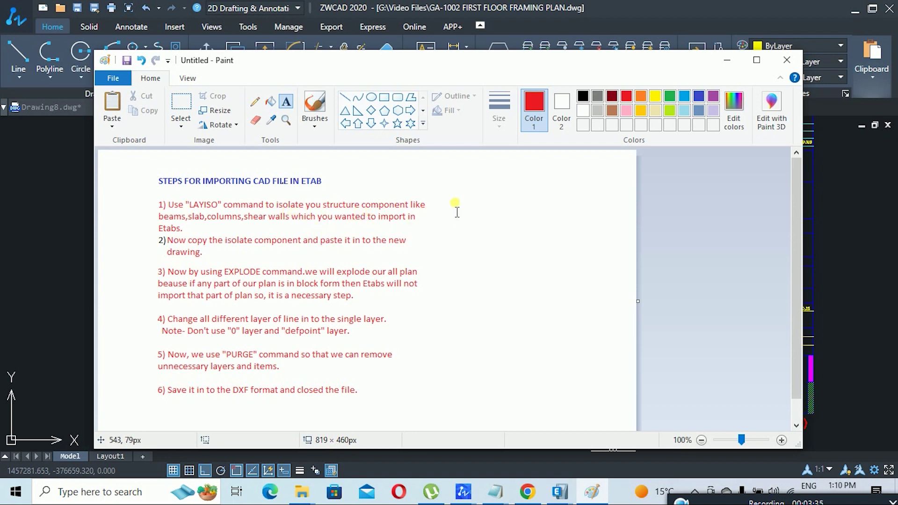
click(726, 60)
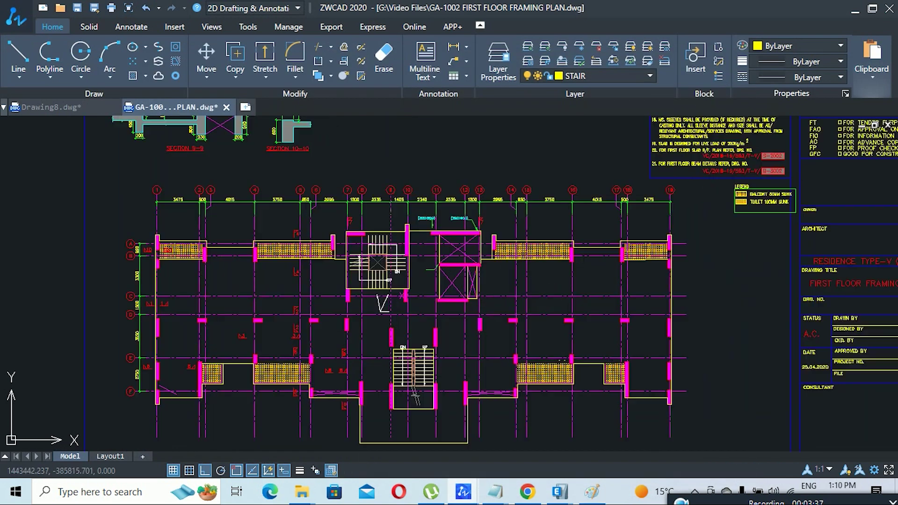
scroll(355, 258, up, 1)
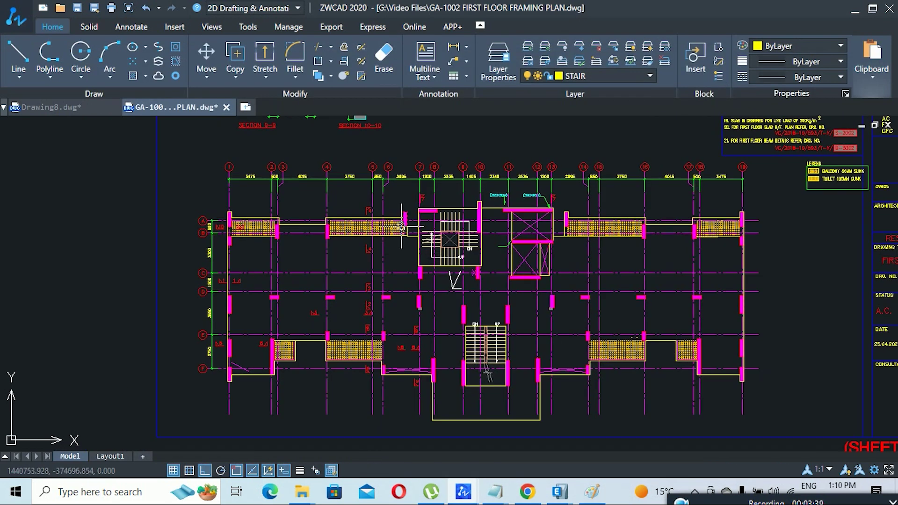
scroll(389, 238, up, 1)
scroll(389, 238, down, 1)
scroll(299, 226, up, 1)
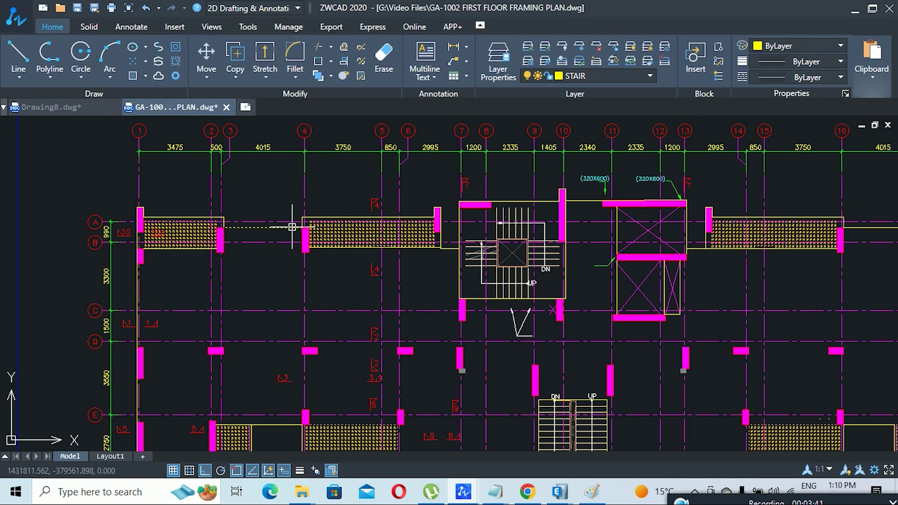
scroll(276, 228, up, 1)
scroll(243, 228, down, 1)
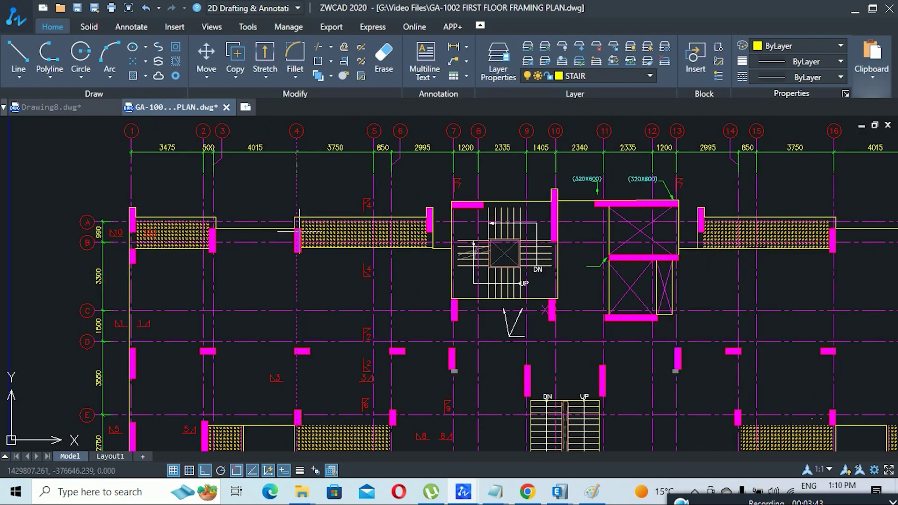
scroll(337, 264, up, 1)
scroll(329, 281, down, 1)
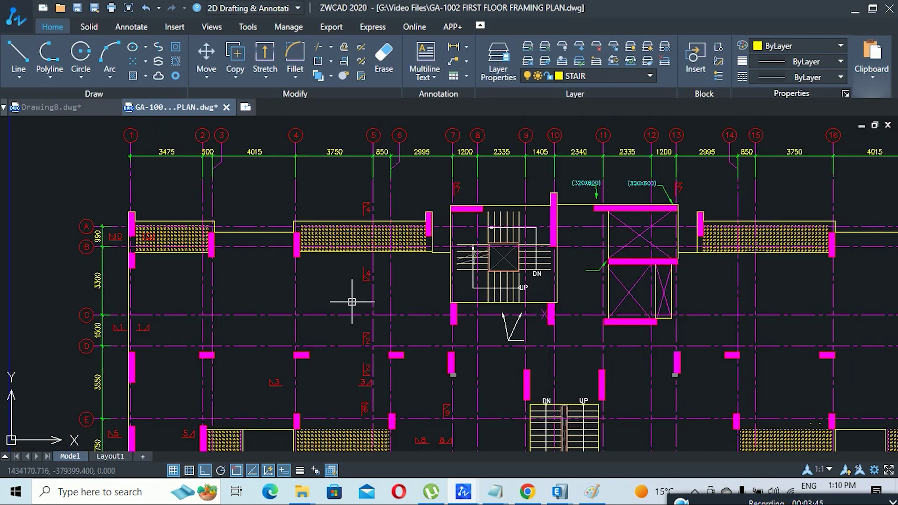
Step: Isolate the beam and column layers with LAYISO, picking a beam line near grid 4 and the tall column beside the upper staircase
text(LAY)
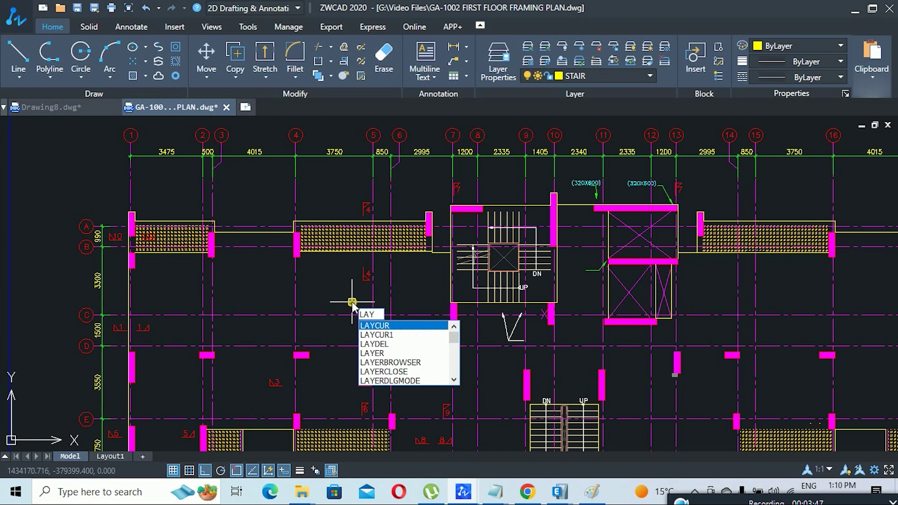
text(ISO)
key(Return)
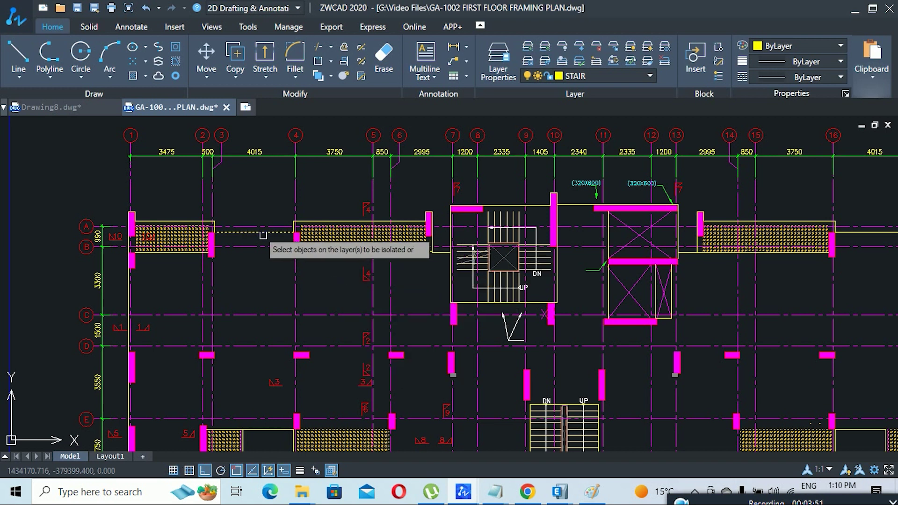
scroll(208, 242, up, 3)
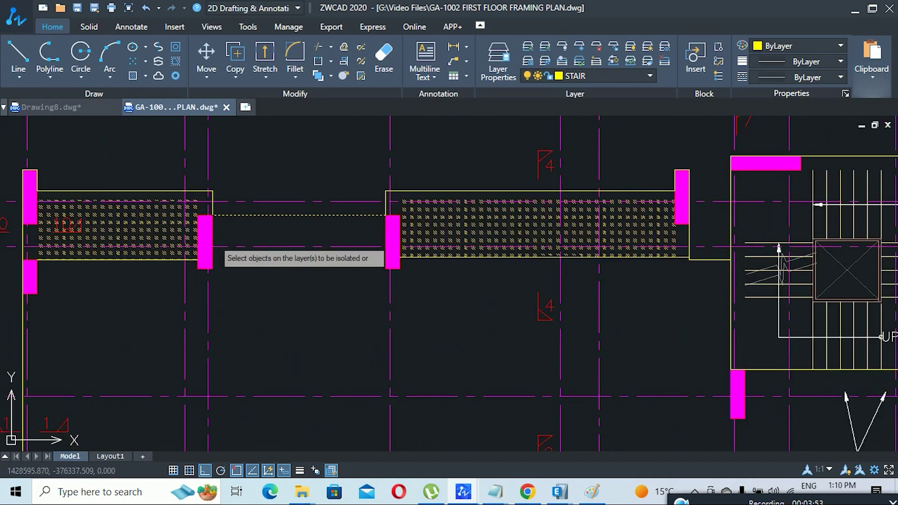
scroll(214, 231, down, 3)
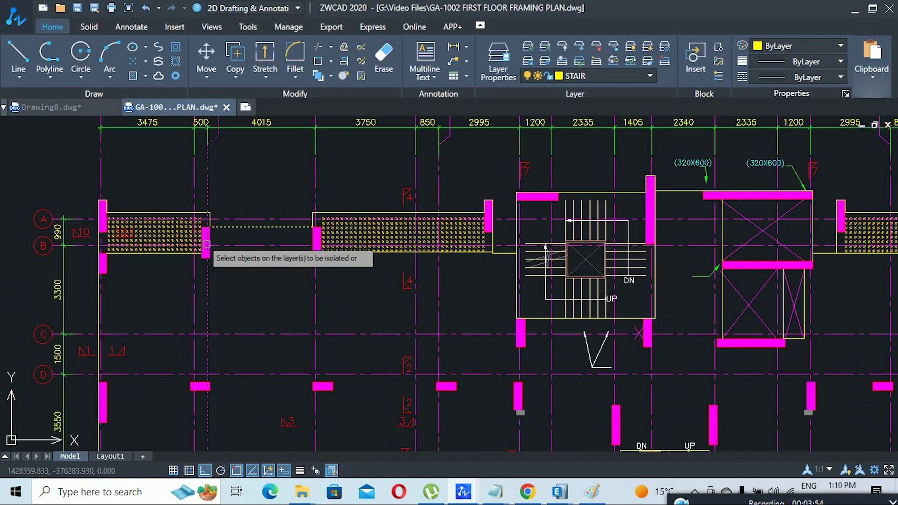
scroll(692, 215, up, 3)
click(632, 219)
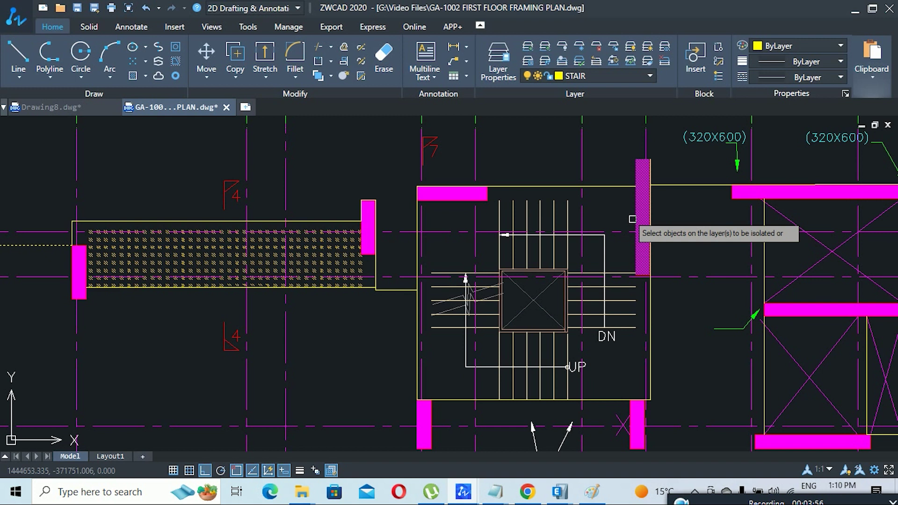
key(Return)
scroll(500, 289, down, 6)
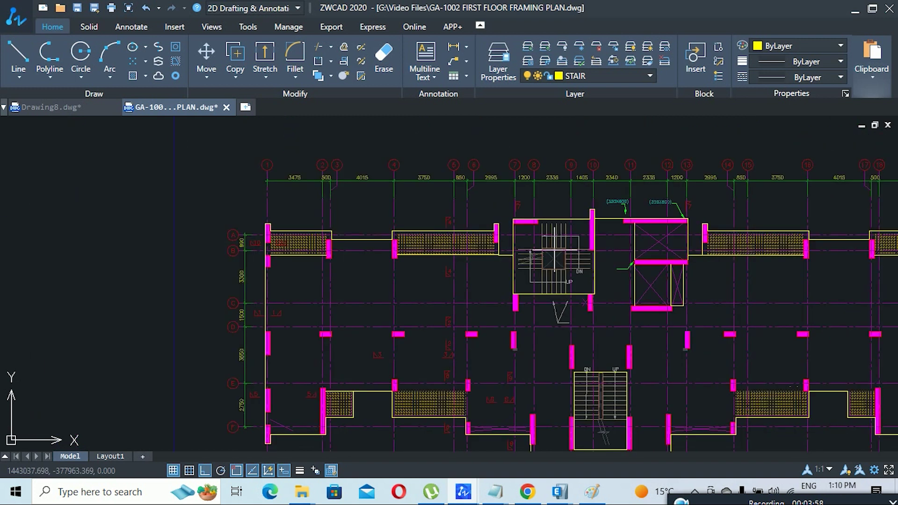
Step: Check the Paint notes for the copying step, and copy the isolated beams and columns of the whole framing plan
click(592, 491)
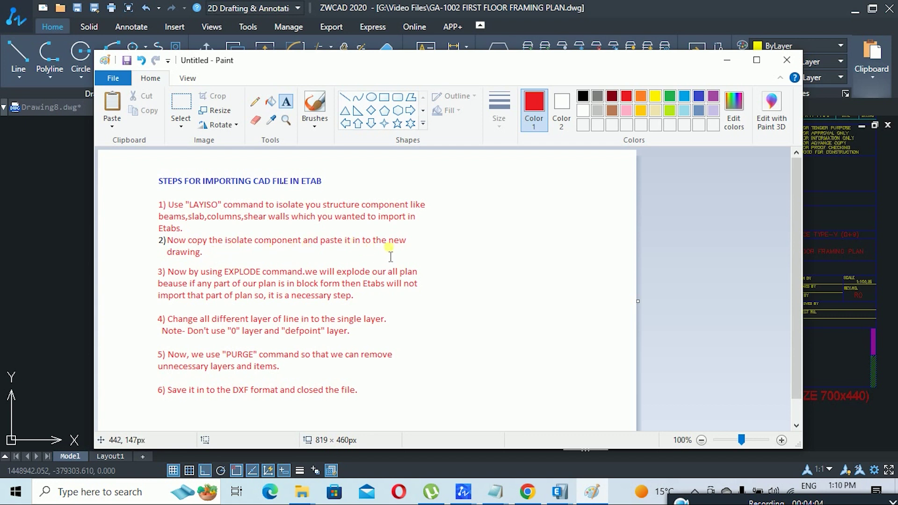
click(727, 60)
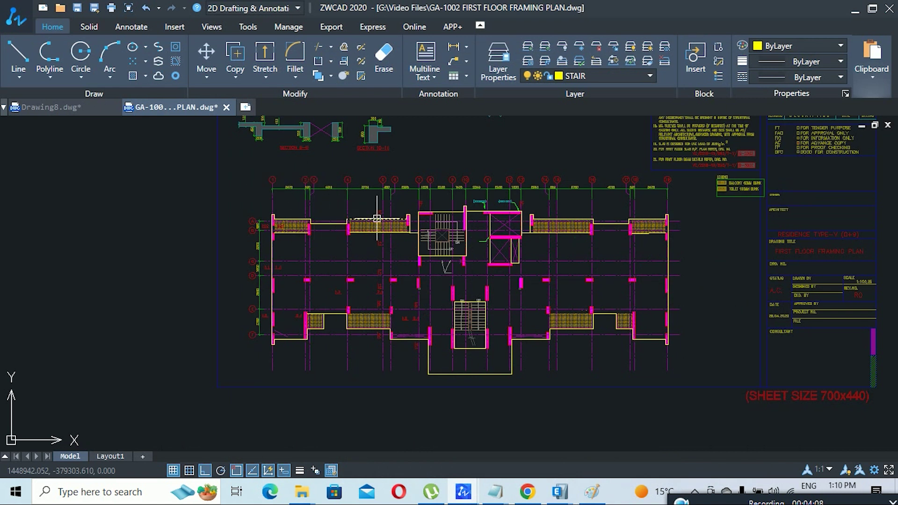
click(236, 163)
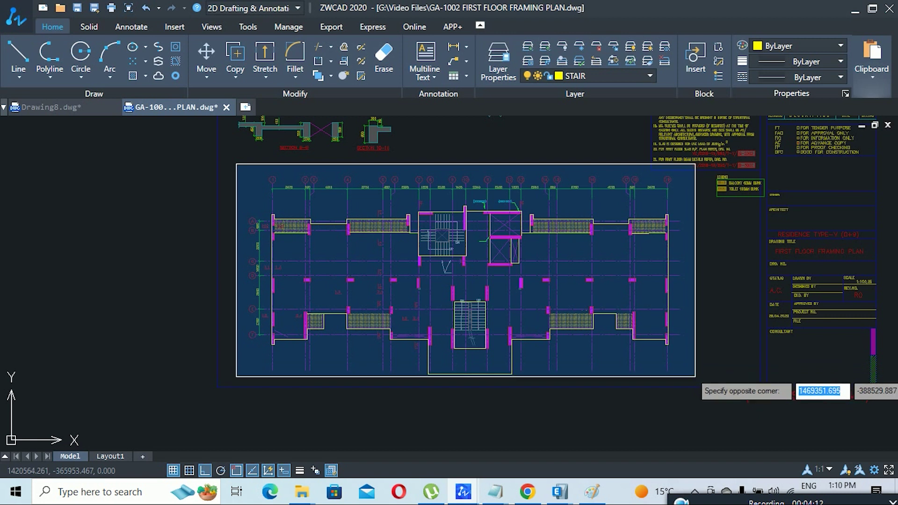
click(695, 380)
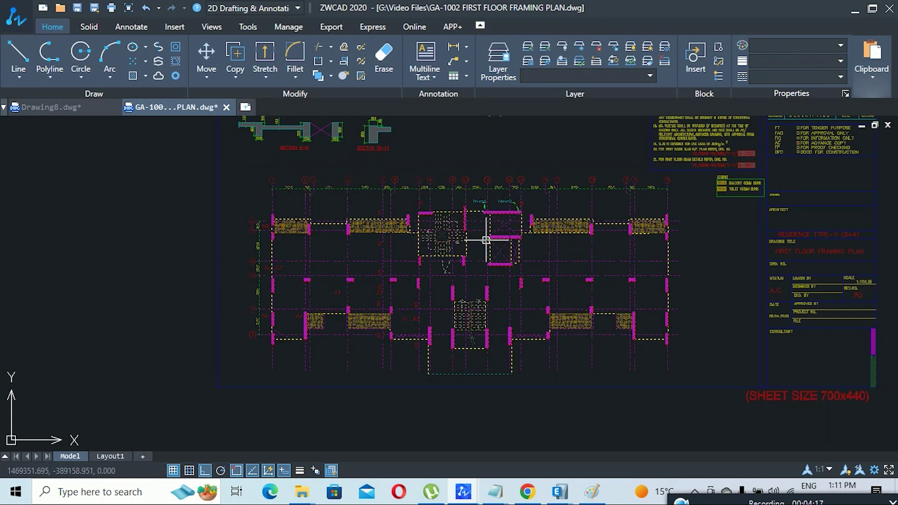
key(Escape)
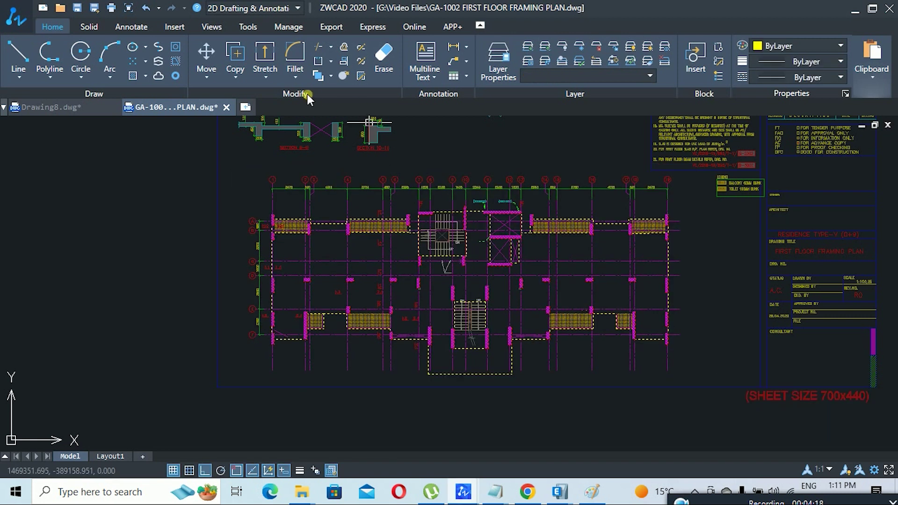
Step: Create a new drawing and paste the copied beams and columns into it near the origin
click(244, 108)
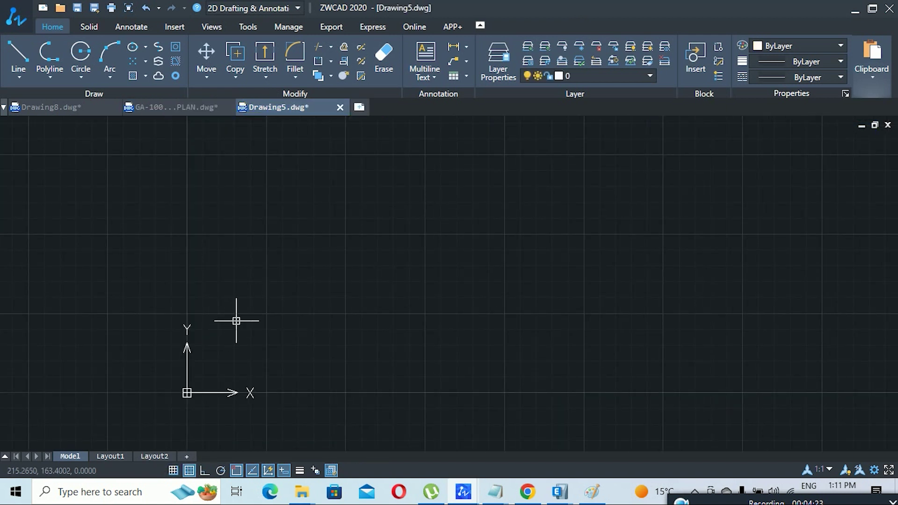
key(ctrl+v)
scroll(223, 353, down, 3)
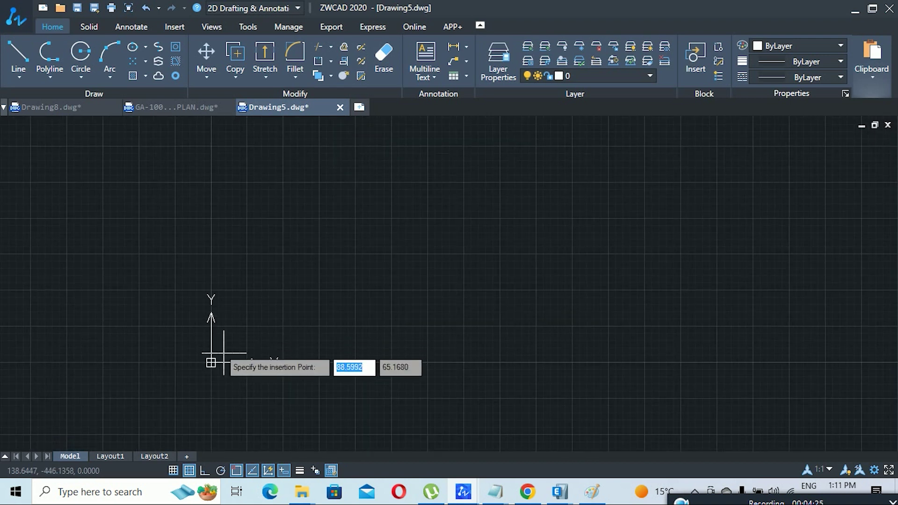
click(224, 353)
scroll(224, 353, down, 3)
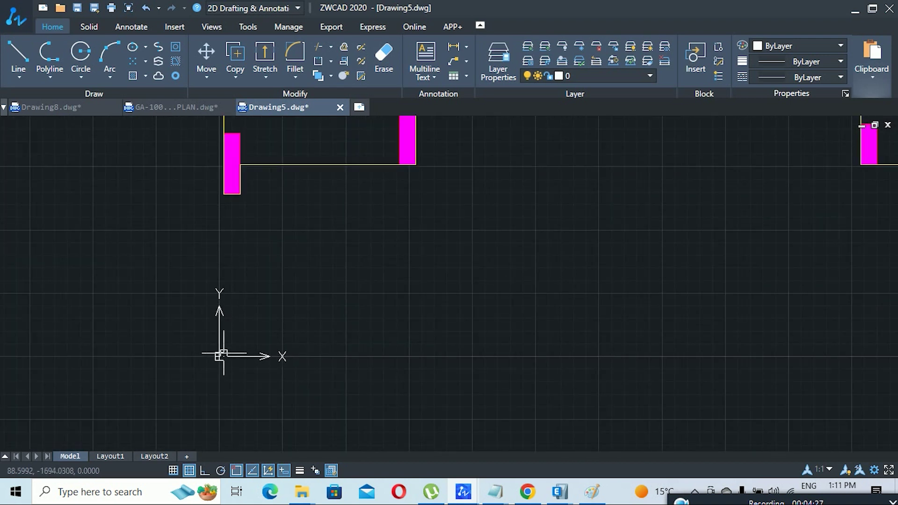
Step: Delete the leftover green leader lines above the upper core wall and beside the middle core wall
middle_drag(583, 276, 527, 309)
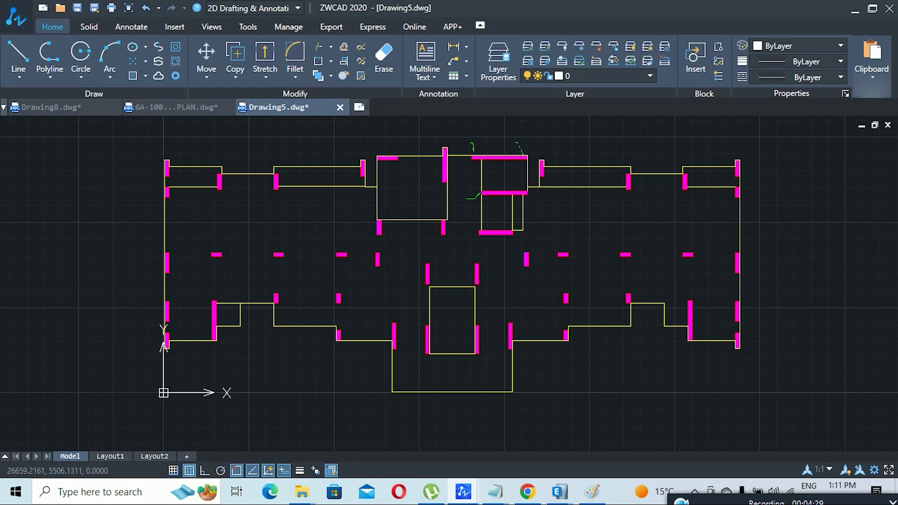
scroll(482, 141, up, 2)
scroll(491, 146, down, 2)
scroll(487, 171, up, 2)
scroll(468, 170, down, 2)
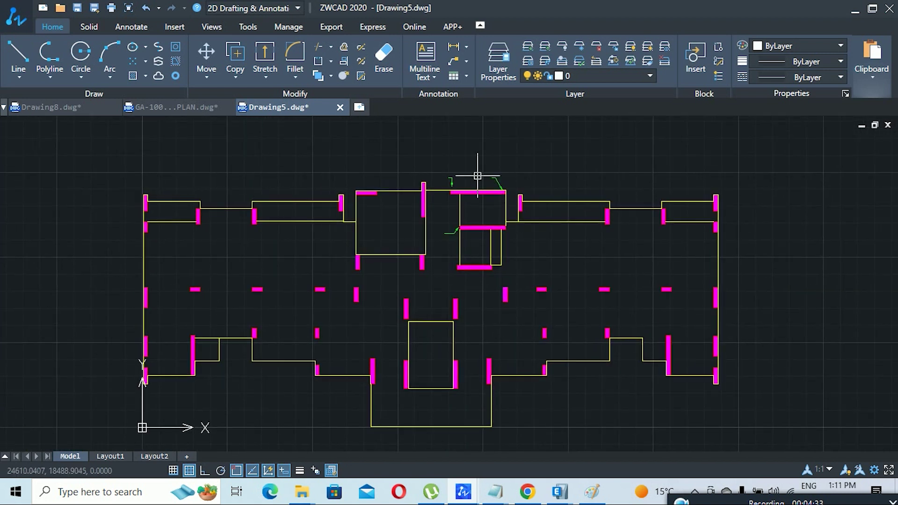
scroll(469, 173, up, 2)
scroll(465, 172, down, 1)
scroll(465, 171, up, 2)
click(612, 201)
click(409, 161)
key(Delete)
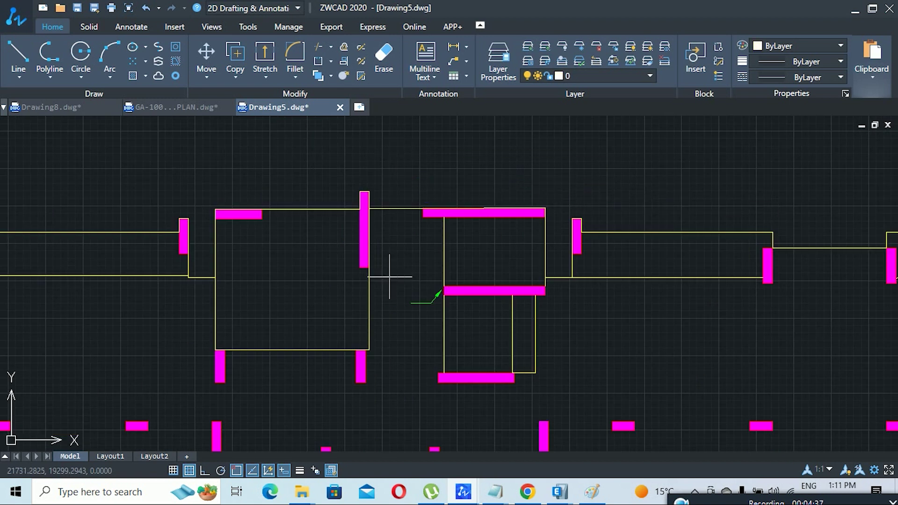
click(511, 284)
click(413, 326)
key(Delete)
scroll(421, 218, down, 3)
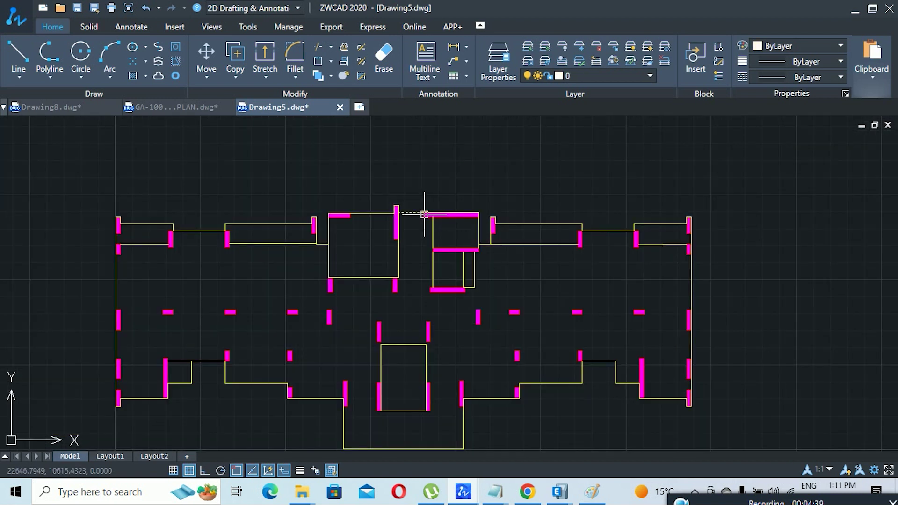
scroll(425, 201, down, 1)
Step: Check the Paint notes for the explode step, and explode all objects of the pasted plan
click(588, 495)
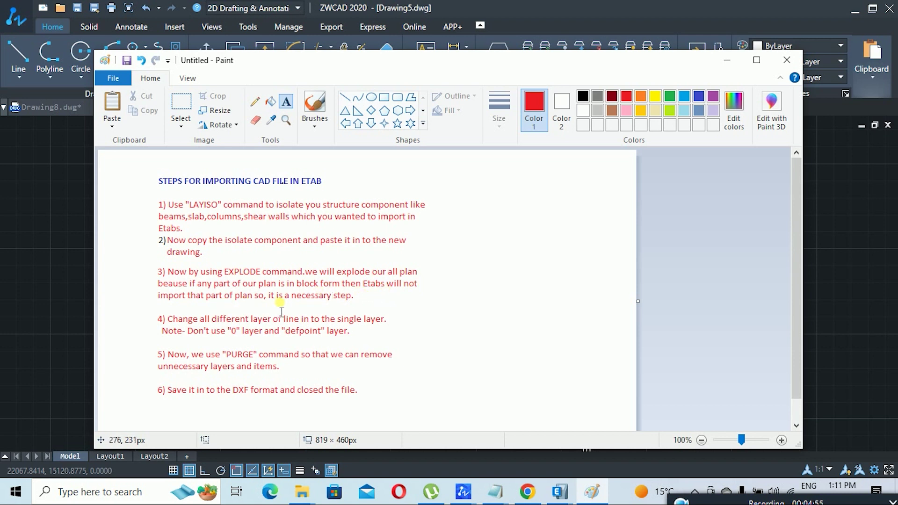
click(727, 60)
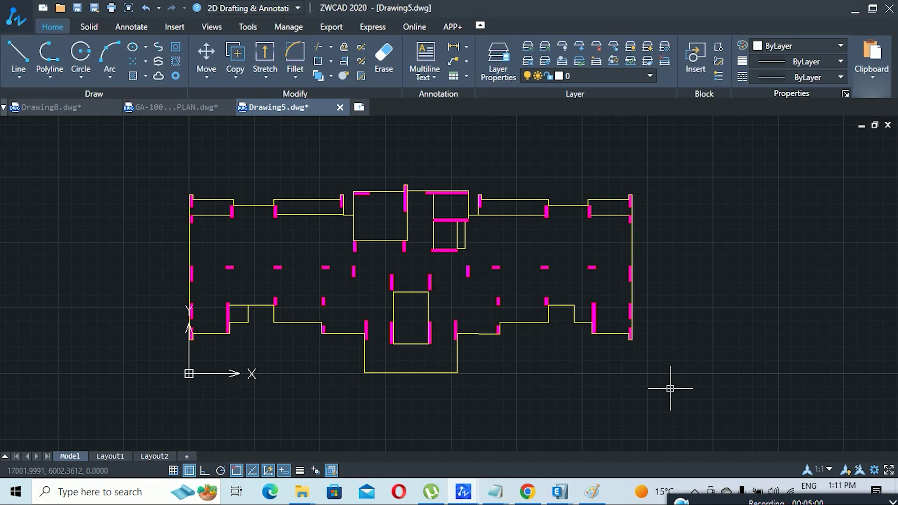
text(EXPLO)
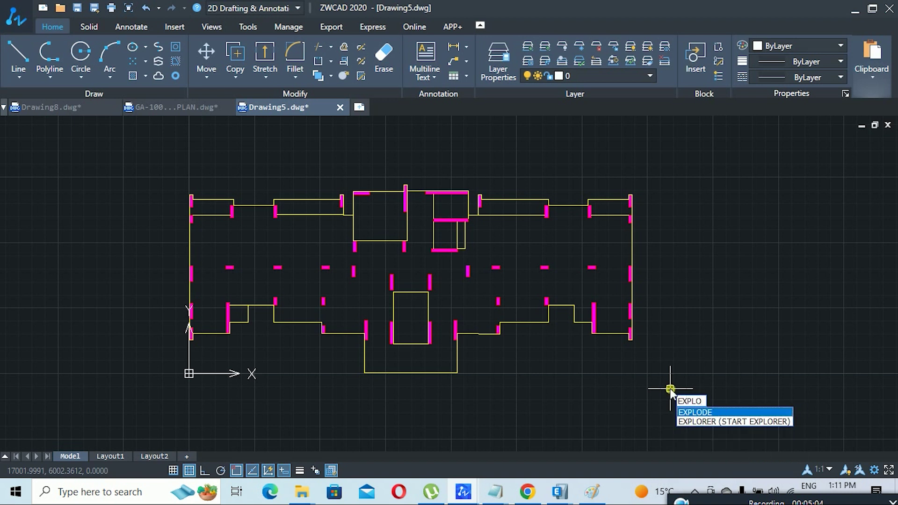
key(Return)
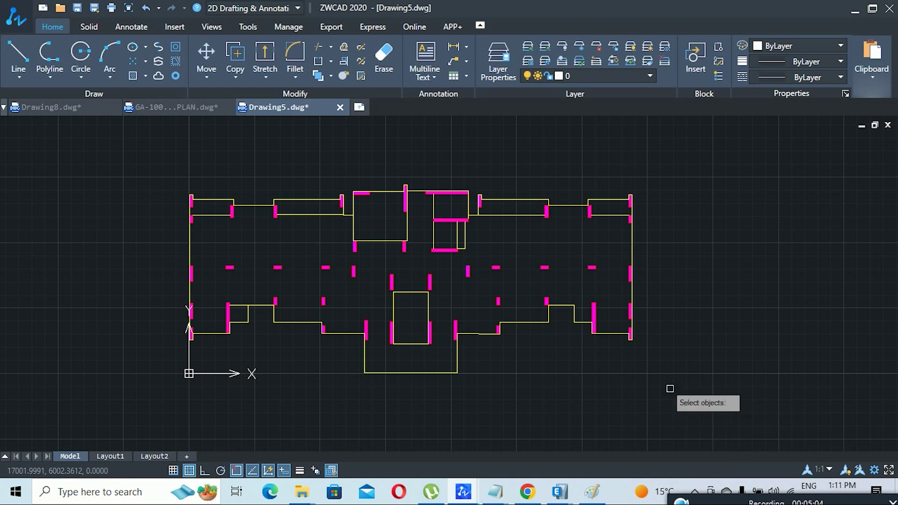
click(673, 426)
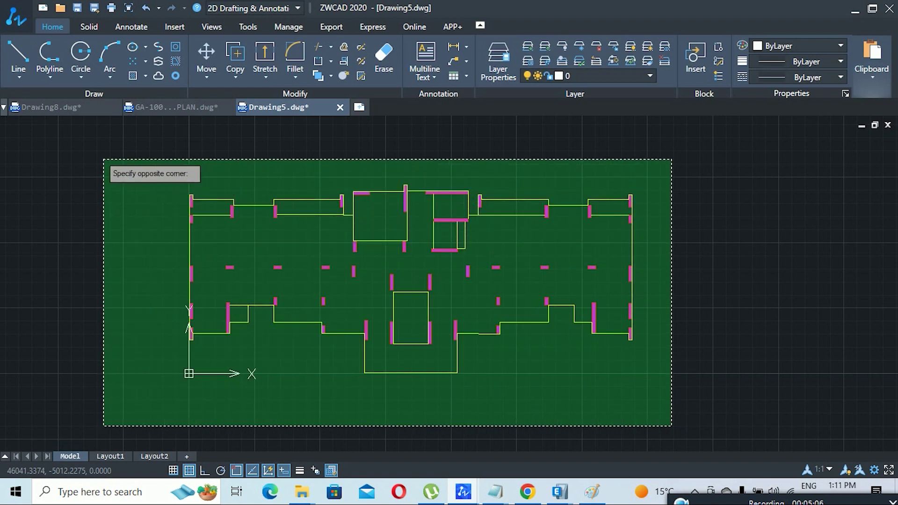
click(102, 158)
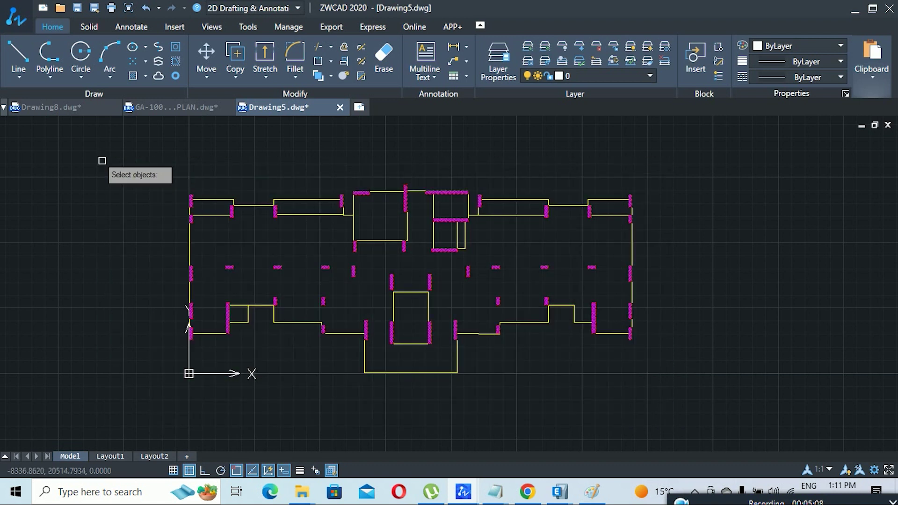
key(Return)
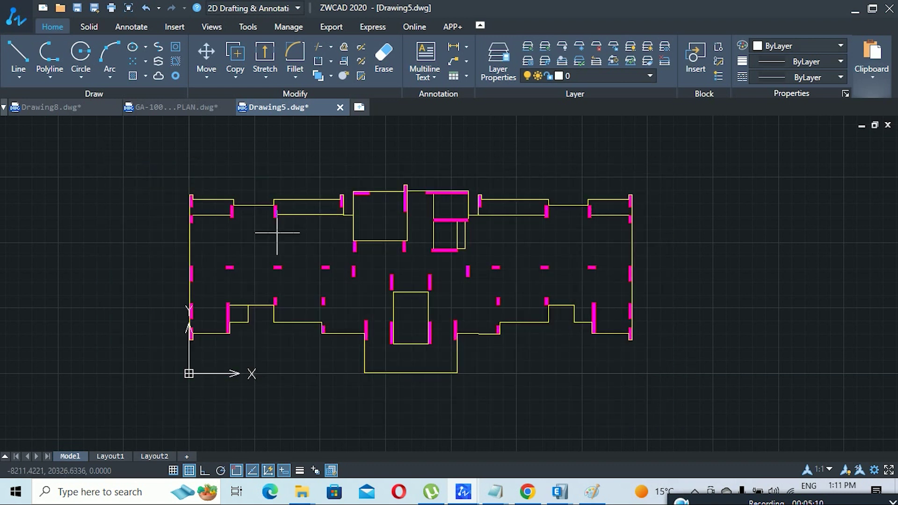
Step: Inspect the exploded beam lines and hatched columns, focusing on the upper-left bays and the core area of the plan
scroll(304, 201, up, 2)
scroll(302, 206, down, 2)
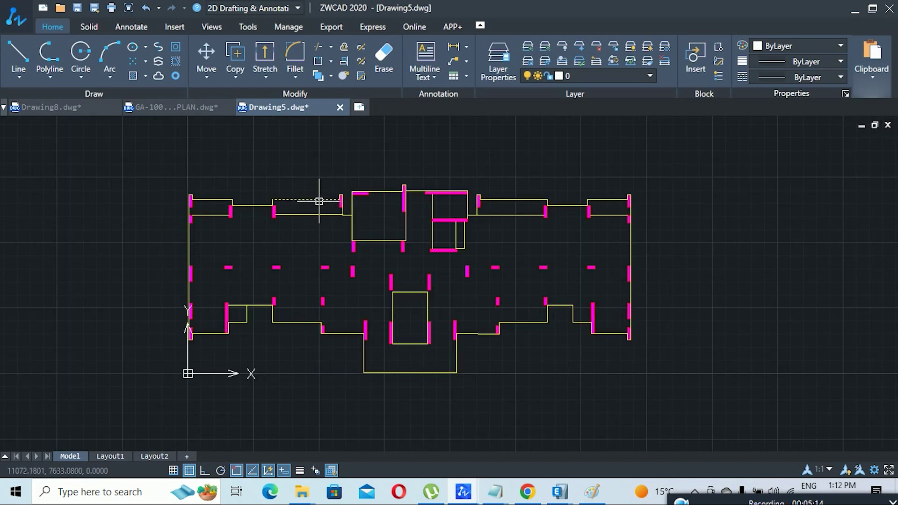
scroll(274, 204, up, 3)
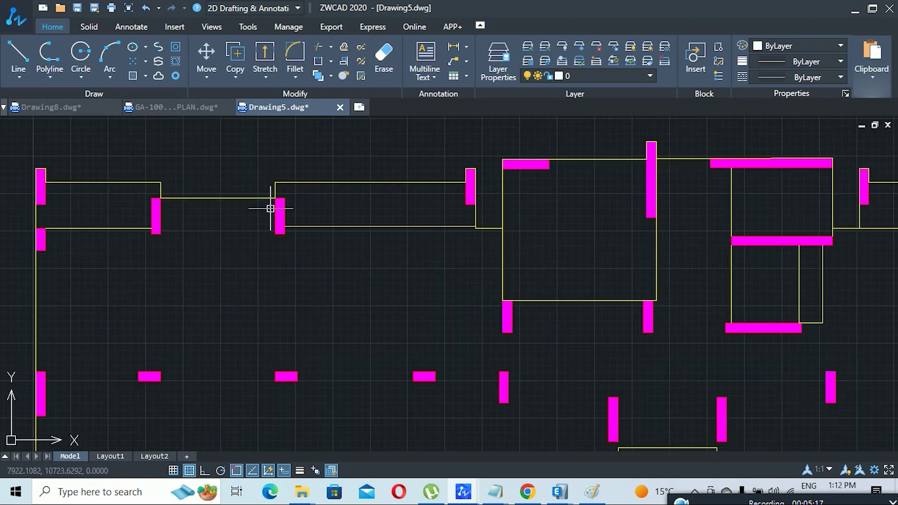
scroll(293, 184, up, 2)
scroll(260, 210, up, 4)
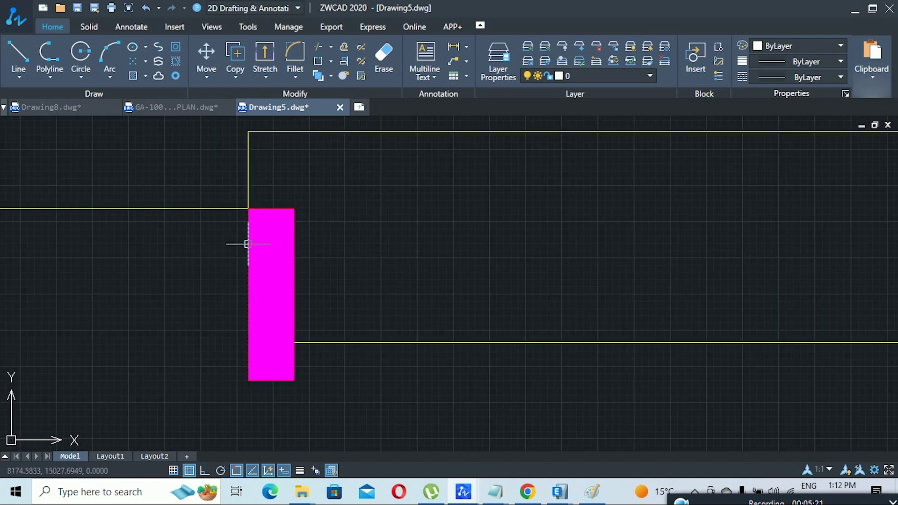
scroll(247, 243, down, 3)
scroll(221, 225, down, 3)
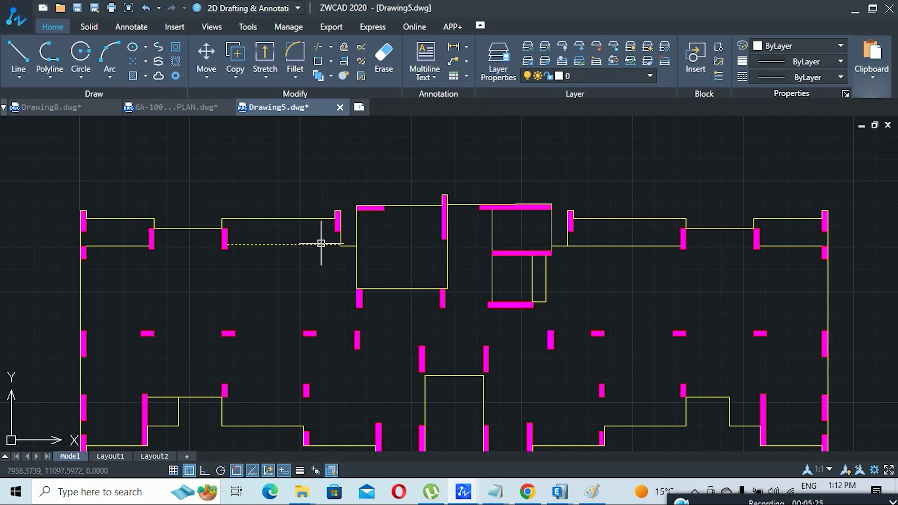
middle_drag(336, 211, 359, 188)
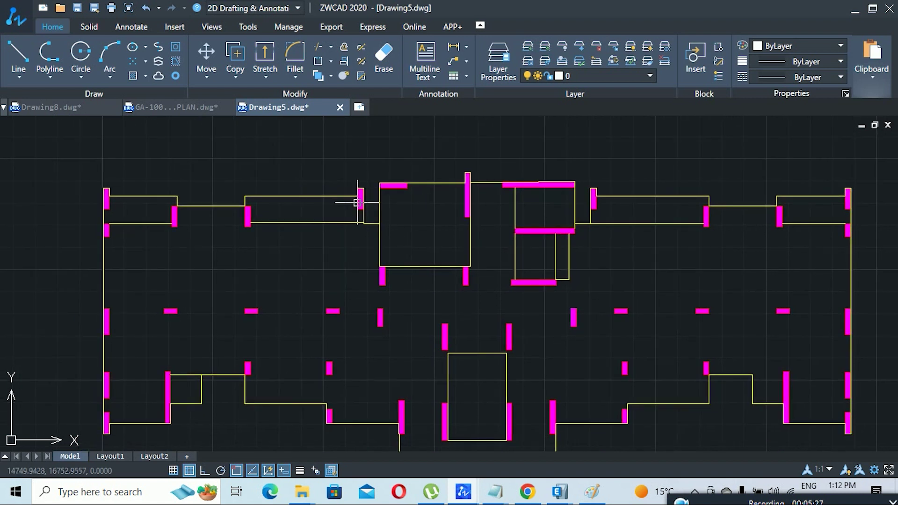
scroll(360, 224, down, 1)
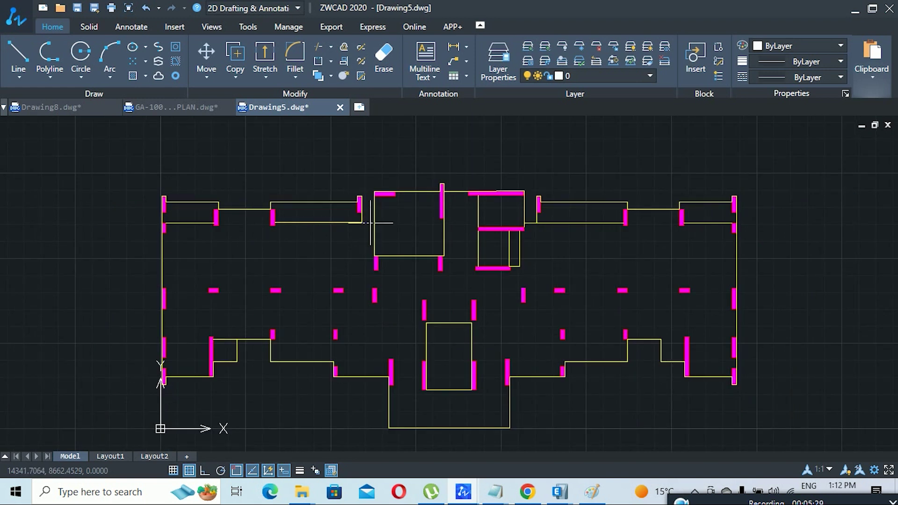
scroll(388, 199, up, 5)
scroll(388, 197, down, 2)
scroll(385, 201, down, 1)
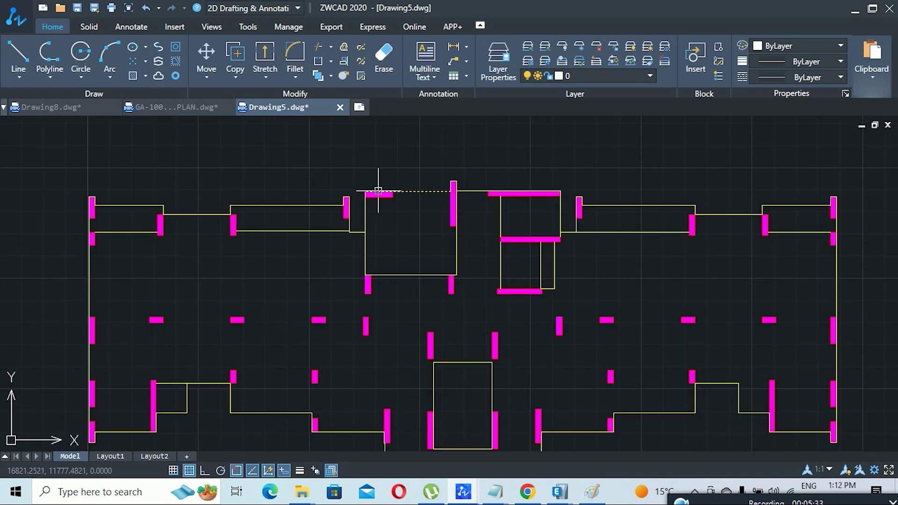
scroll(378, 191, up, 4)
scroll(360, 190, down, 1)
scroll(341, 226, up, 2)
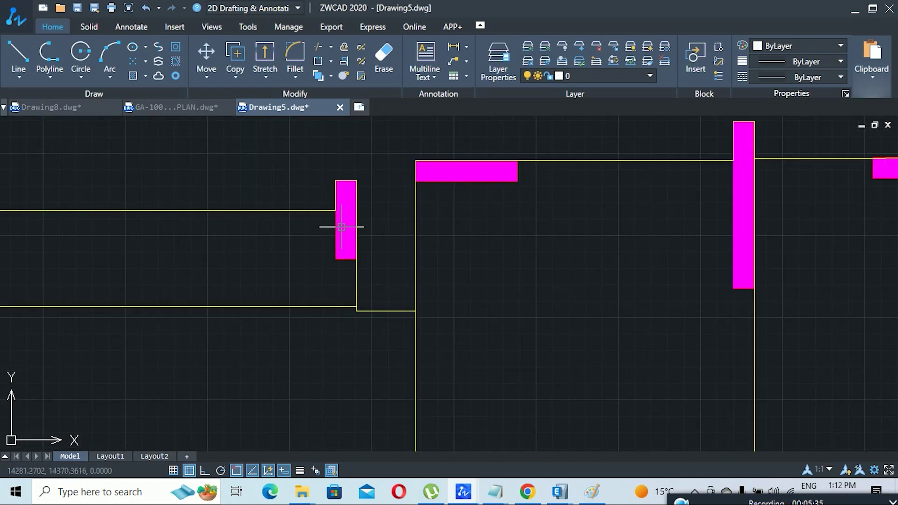
scroll(286, 245, down, 3)
scroll(300, 255, up, 1)
scroll(287, 248, up, 3)
scroll(275, 251, down, 3)
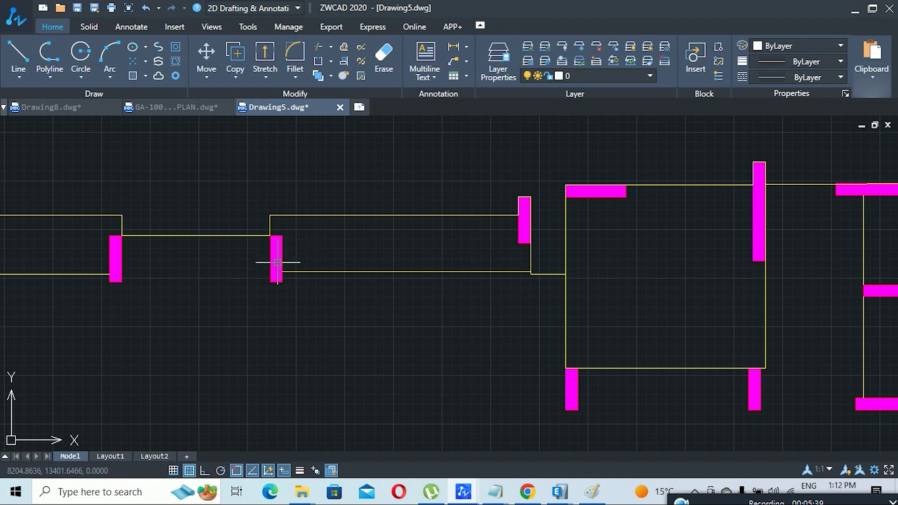
middle_drag(282, 266, 427, 235)
scroll(421, 234, up, 4)
scroll(411, 216, down, 2)
scroll(418, 208, up, 1)
scroll(411, 214, down, 2)
scroll(414, 216, up, 2)
mouse_move(414, 216)
middle_down()
mouse_move(420, 265)
mouse_move(392, 208)
middle_up()
scroll(419, 265, down, 2)
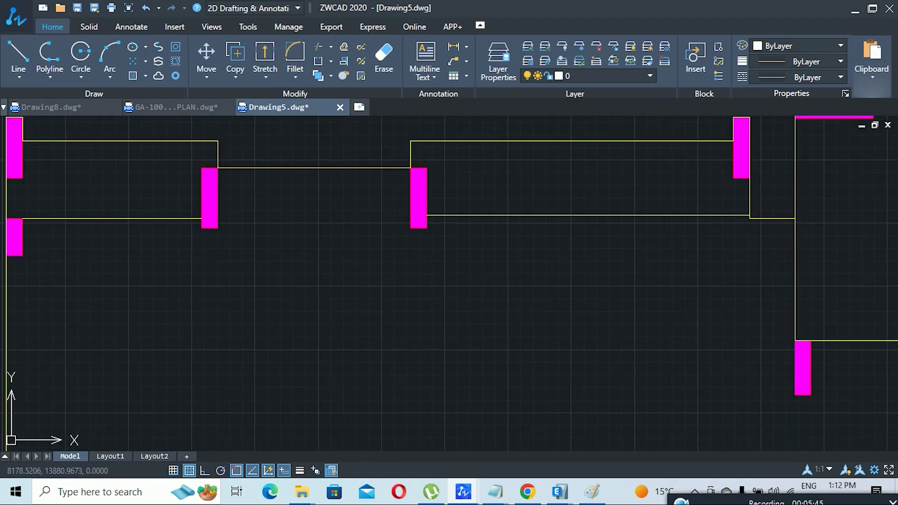
scroll(497, 305, down, 3)
middle_drag(497, 304, 470, 245)
scroll(471, 245, down, 1)
scroll(543, 267, up, 1)
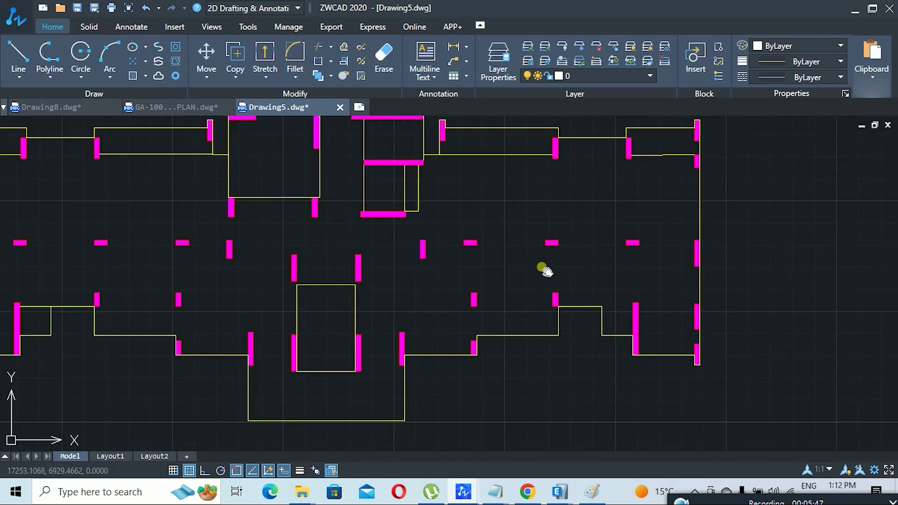
Step: Isolate the column hatch layer with LAYISO, picking the hatch of the horizontal column to the right of the core
scroll(657, 324, up, 2)
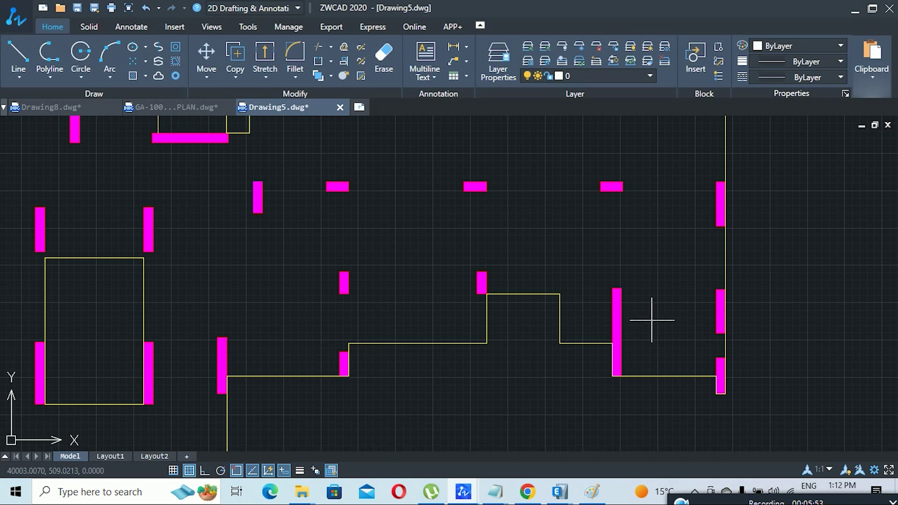
scroll(653, 319, down, 2)
scroll(557, 241, up, 2)
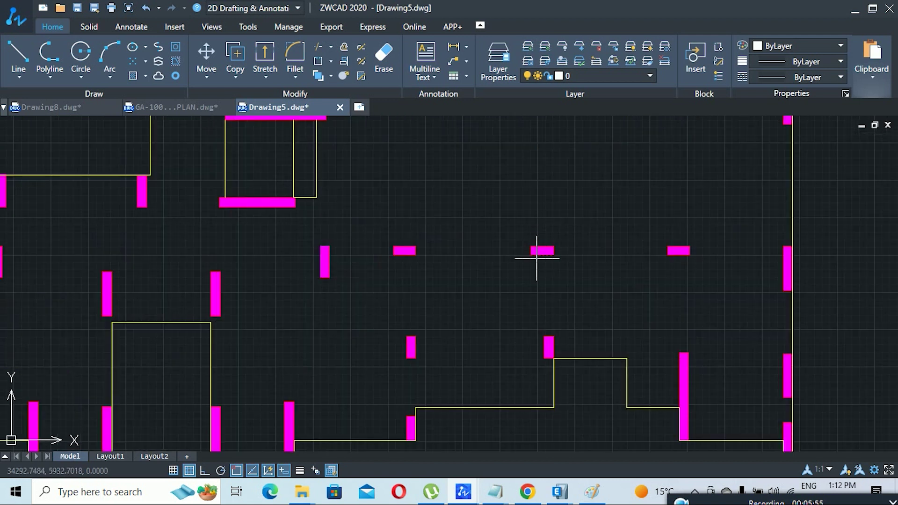
scroll(489, 268, up, 3)
middle_drag(528, 277, 556, 327)
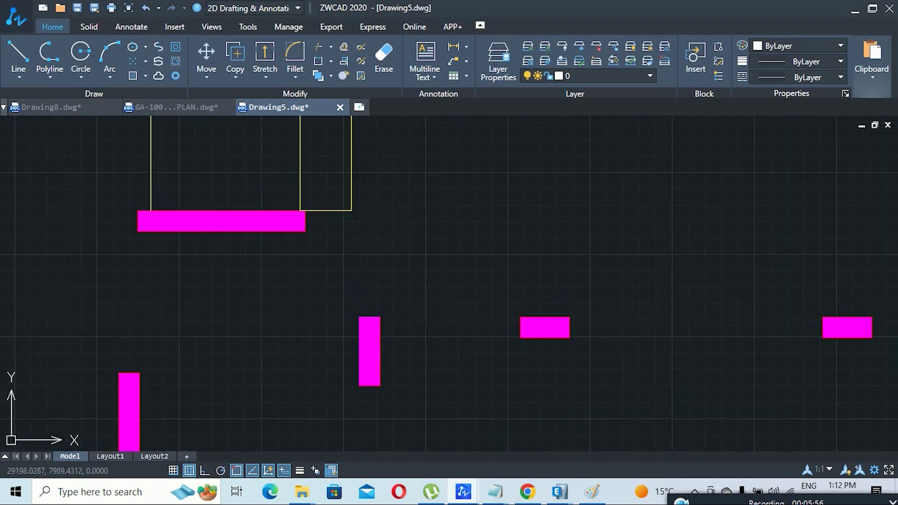
scroll(556, 328, up, 2)
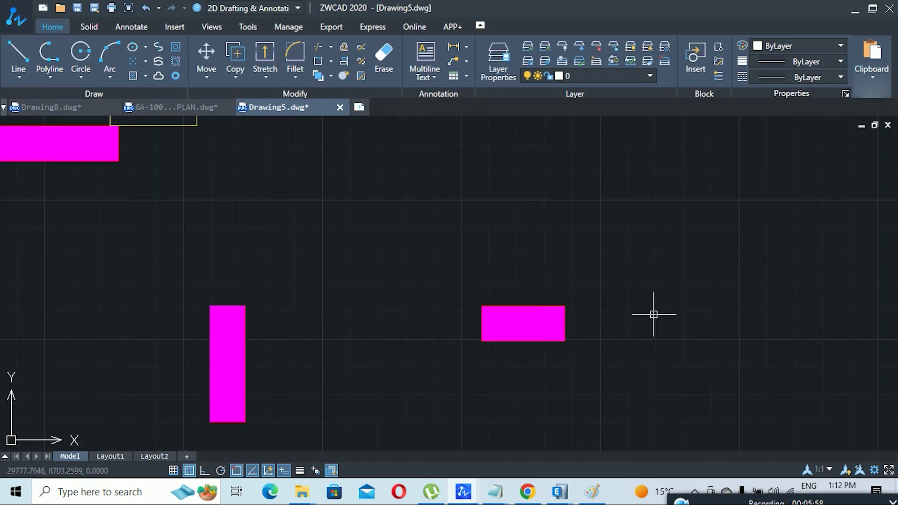
text(LA)
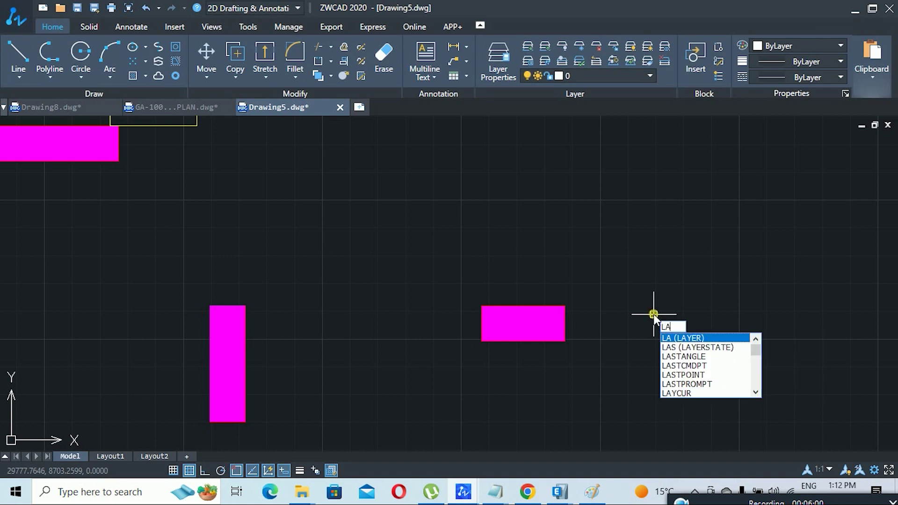
text(YISO)
key(Return)
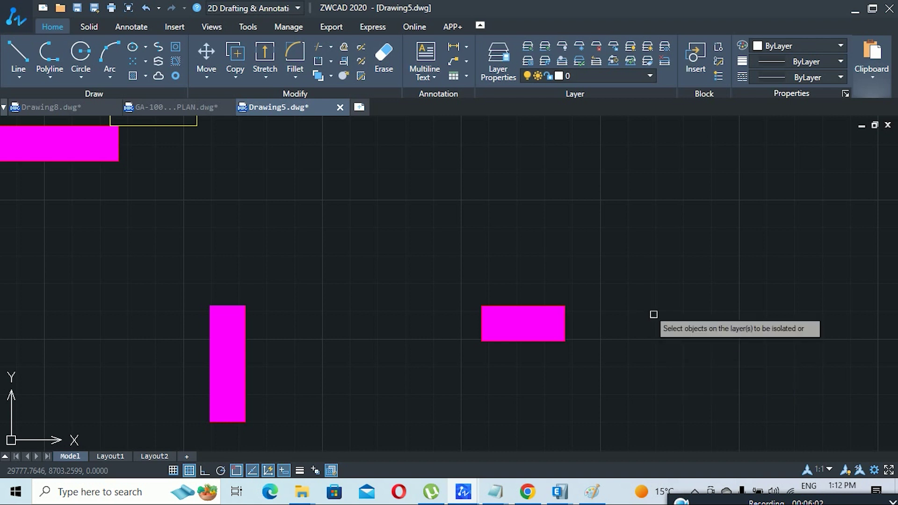
click(513, 321)
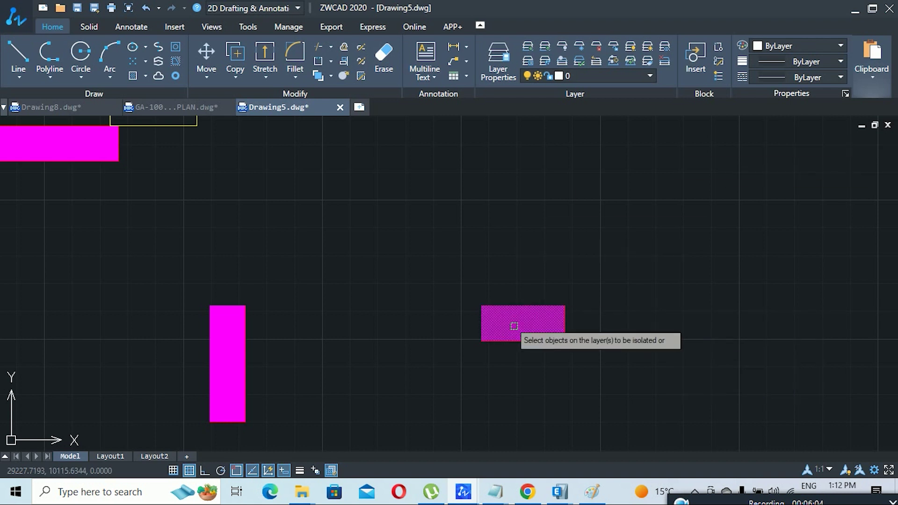
key(Return)
Step: Select the whole plan with a window and delete all the magenta column hatches on the isolated layer
scroll(513, 324, down, 5)
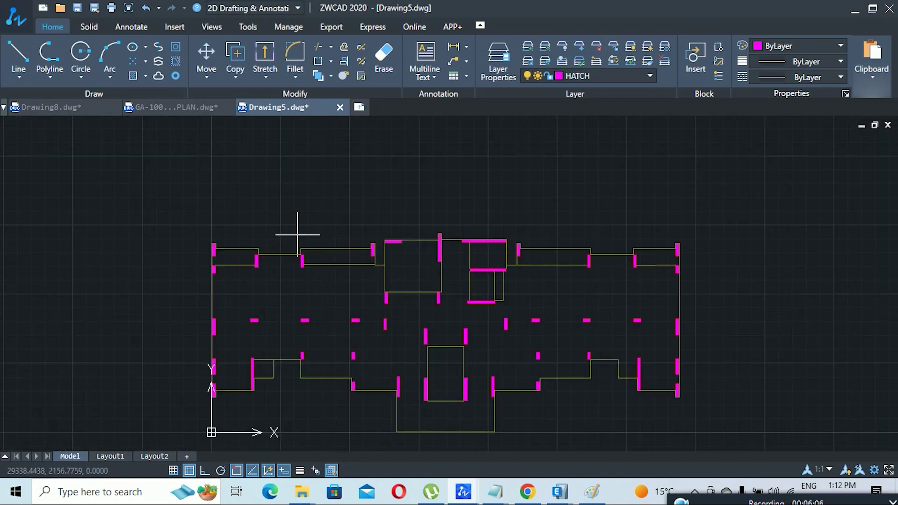
click(189, 201)
click(828, 471)
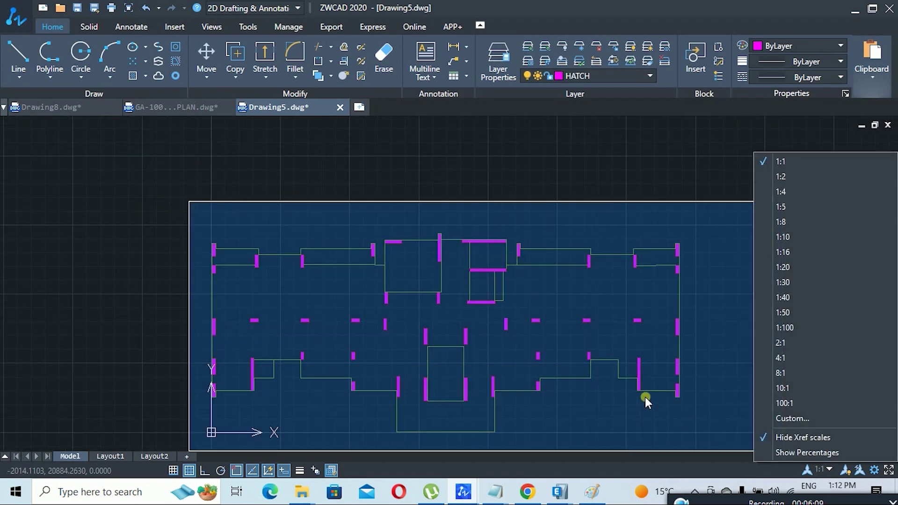
click(691, 434)
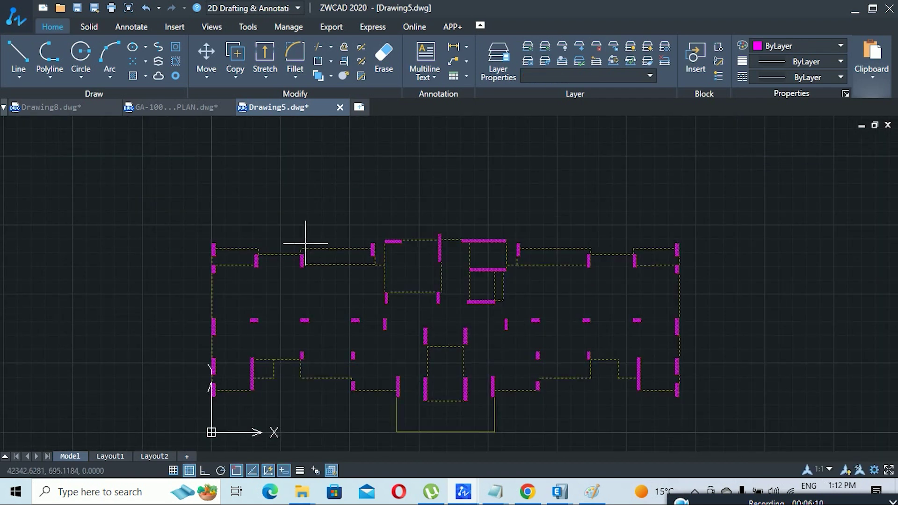
click(169, 212)
click(708, 439)
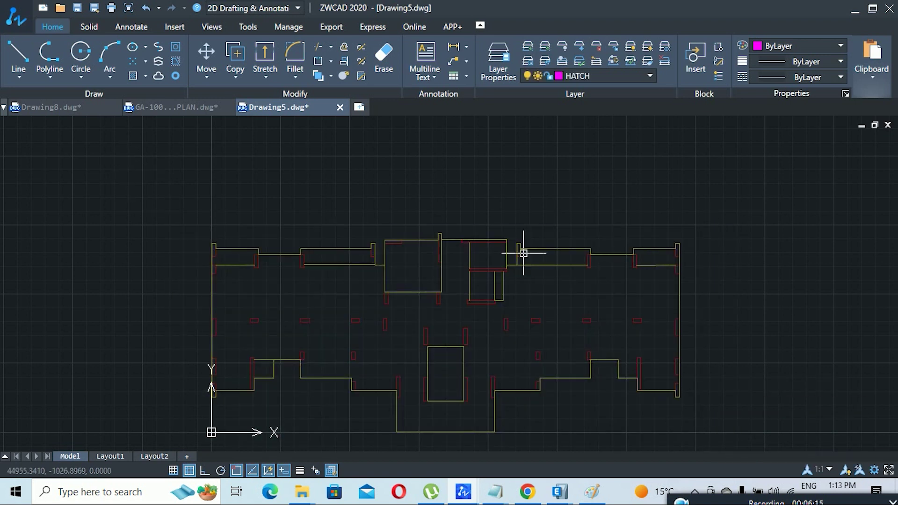
Step: Restore the hidden layers of the plan with LAYUNISO
scroll(522, 248, up, 2)
scroll(491, 262, down, 1)
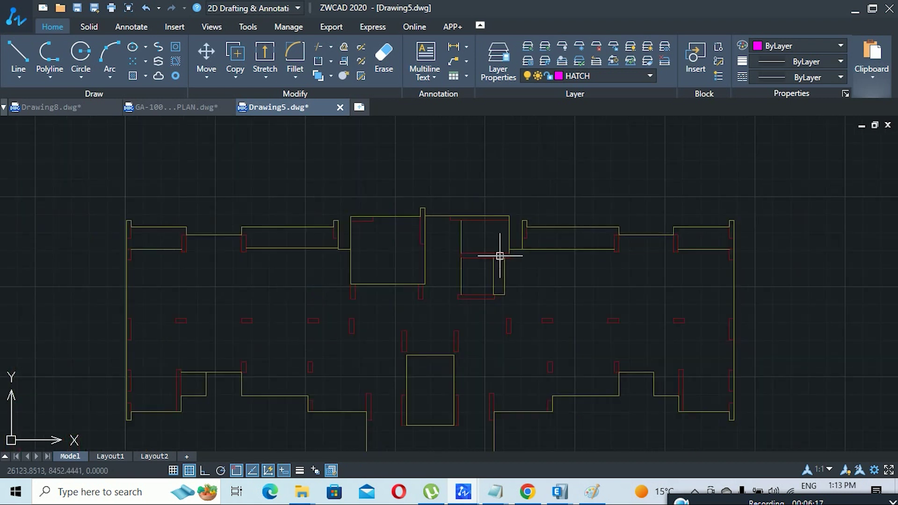
text(LAYUNIS)
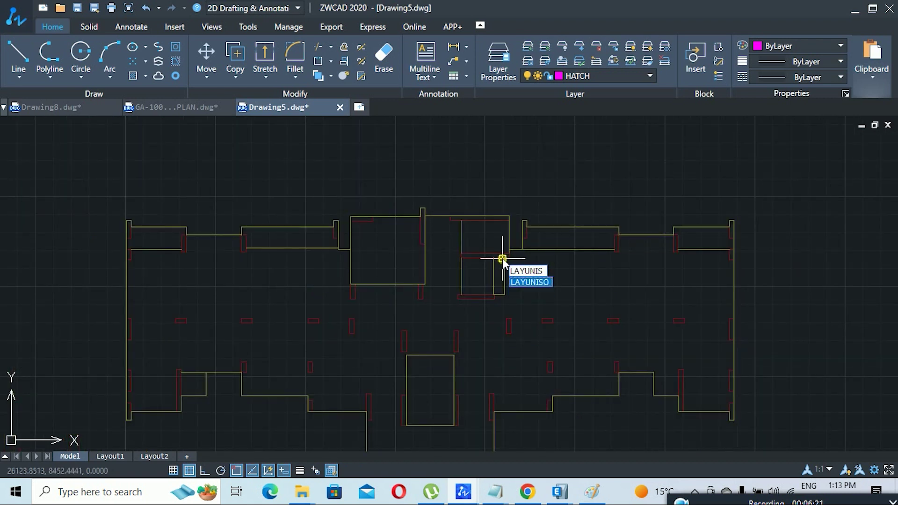
text(O)
key(Return)
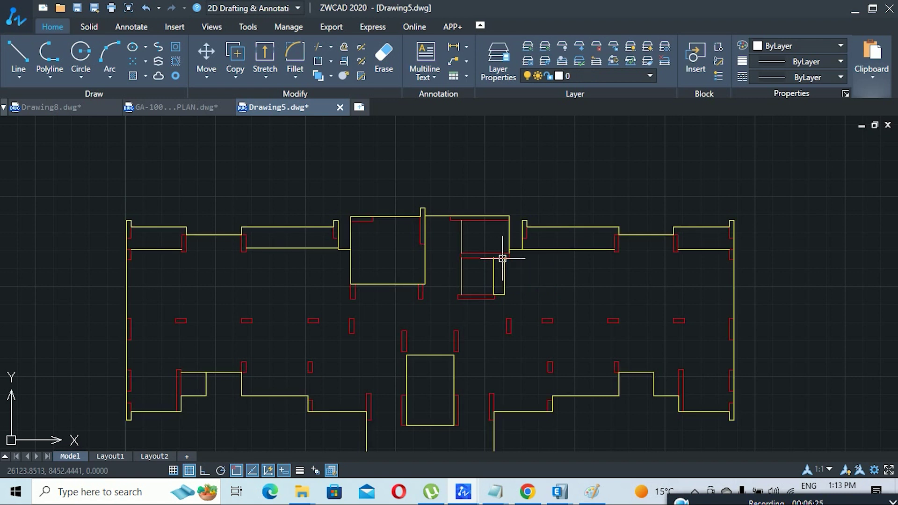
Step: Inspect the remaining yellow beam lines and red column outlines across the whole plan
scroll(401, 283, down, 1)
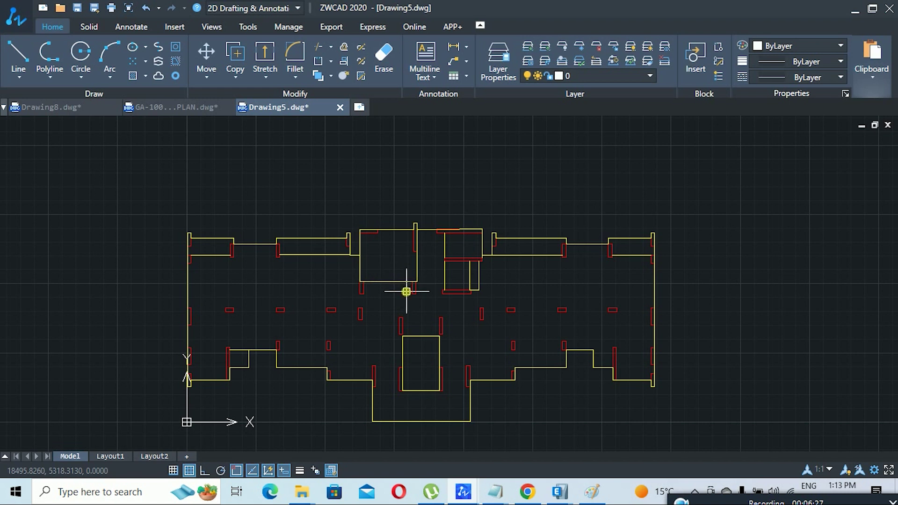
middle_drag(407, 287, 453, 256)
scroll(424, 248, up, 2)
scroll(366, 251, down, 2)
scroll(367, 254, up, 2)
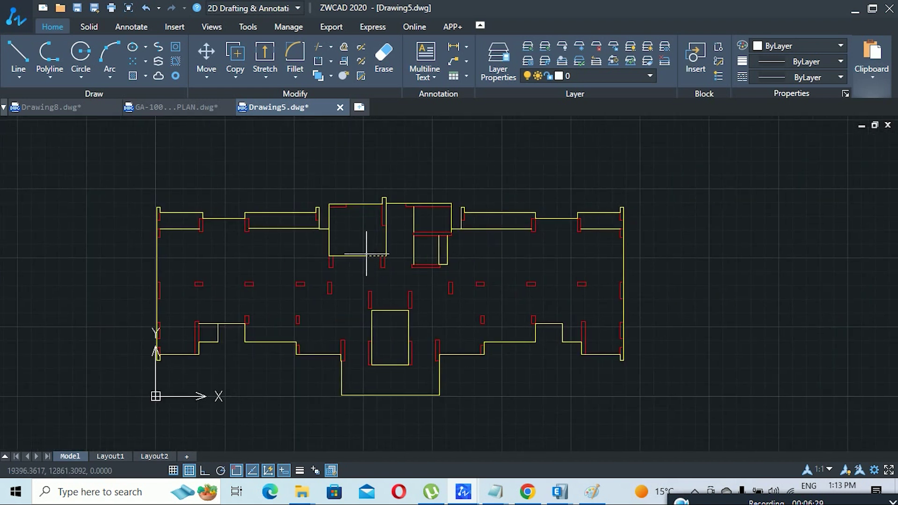
scroll(314, 268, down, 1)
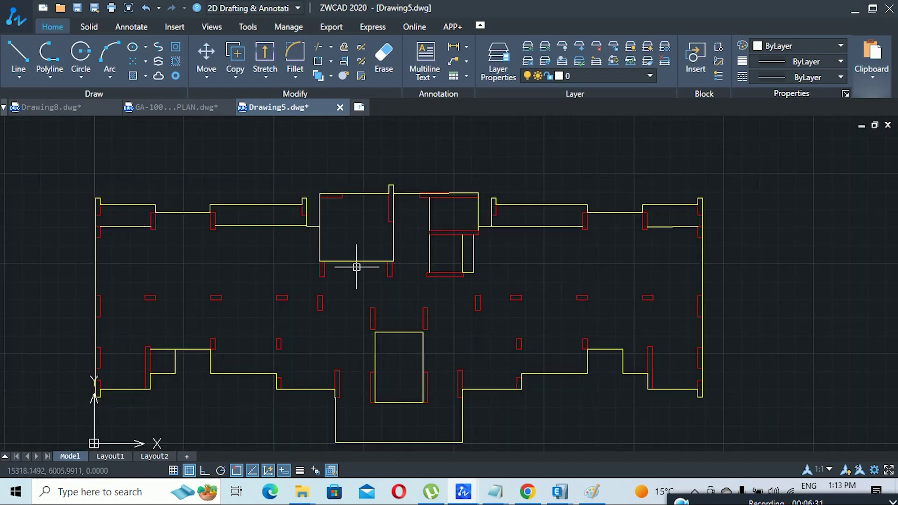
scroll(351, 289, down, 1)
scroll(374, 257, up, 2)
scroll(336, 250, down, 2)
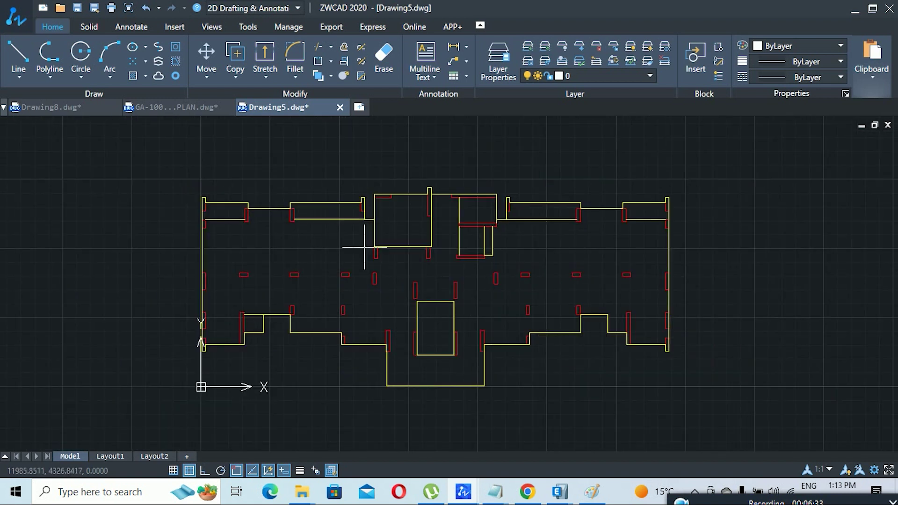
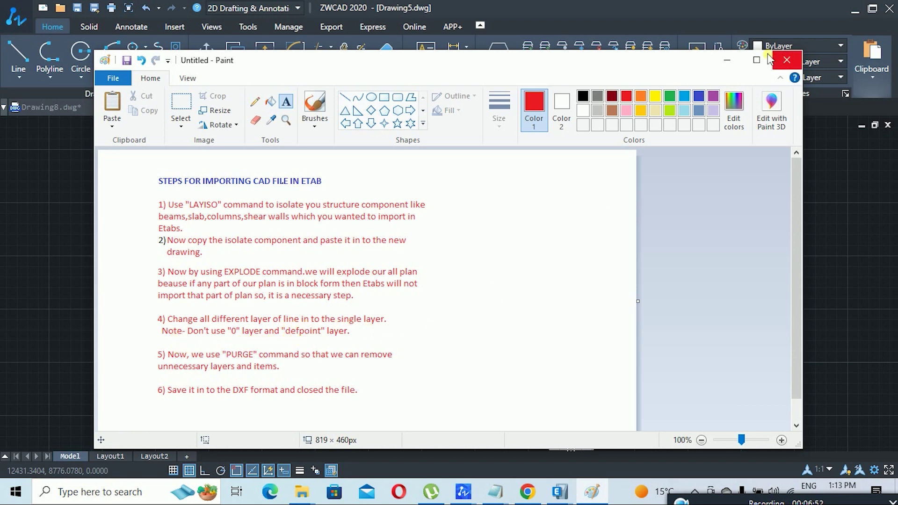
Step: Return from the Paint notes to the drawing, select the whole plan and assign it to the STR. COL. layer
click(726, 60)
click(787, 401)
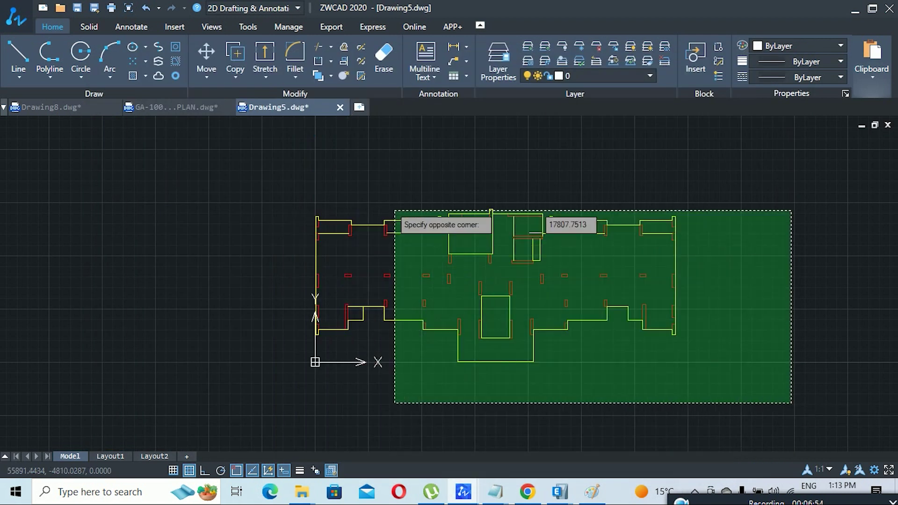
click(226, 180)
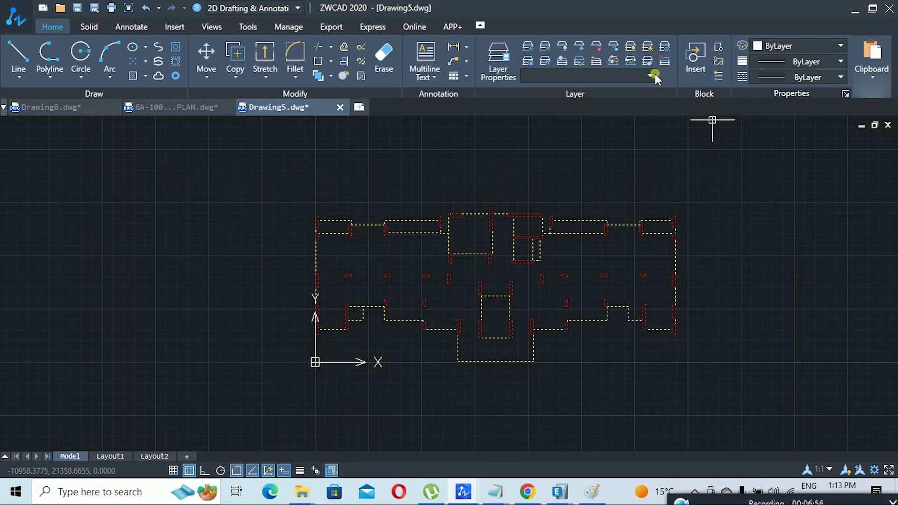
click(607, 74)
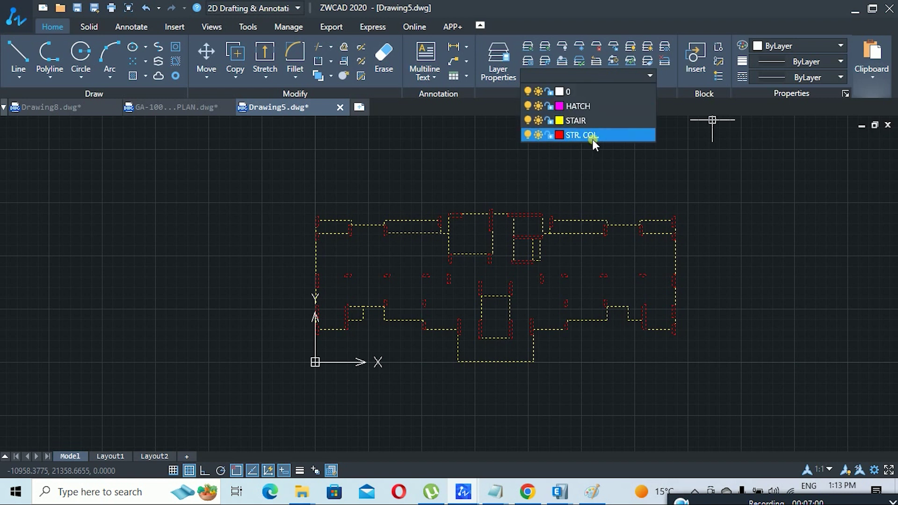
click(575, 135)
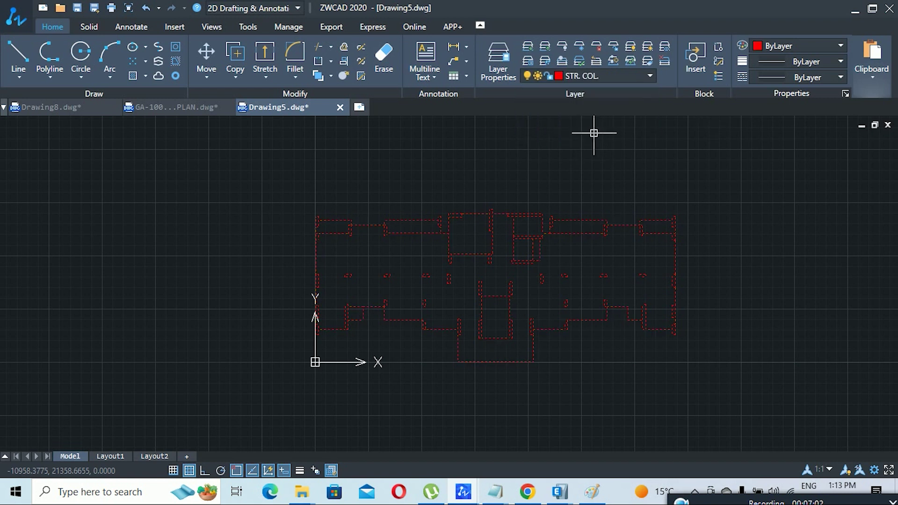
Step: Review the layer list with the plan selected, and clear the selection
click(562, 87)
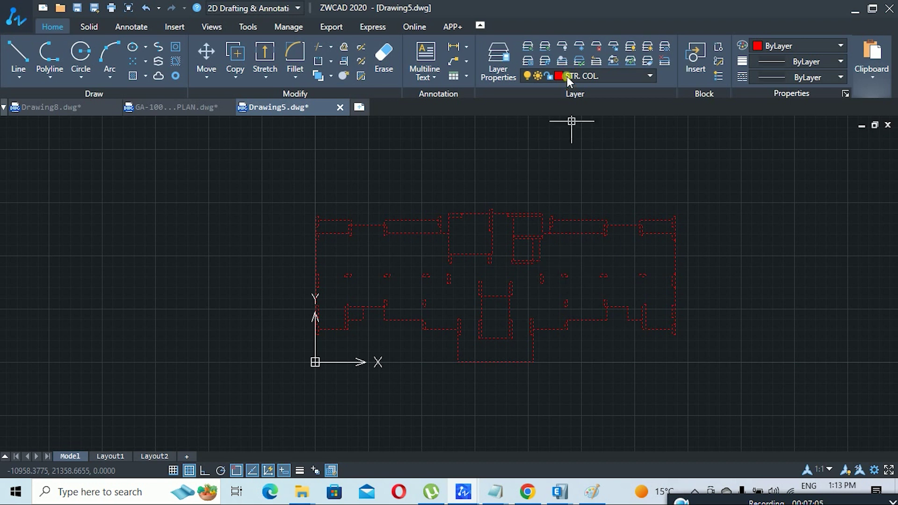
click(566, 77)
click(576, 92)
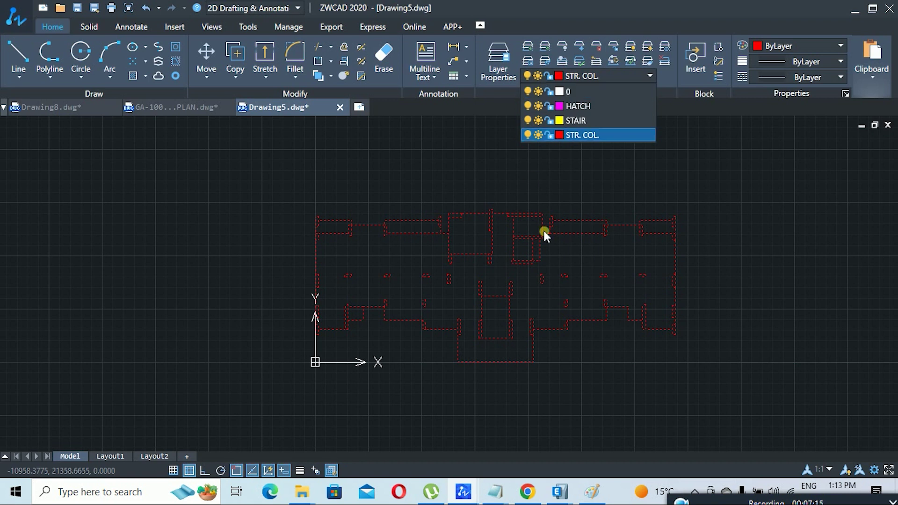
click(538, 203)
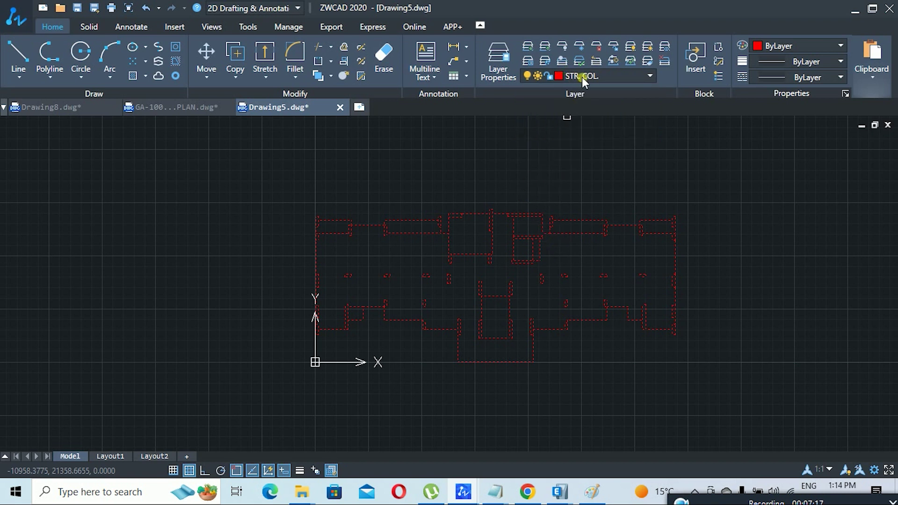
click(523, 178)
key(Escape)
key(Escape)
Step: Select the whole plan with a crossing window to check which layer its lines are on, and deselect it
scroll(500, 234, up, 2)
scroll(444, 224, down, 2)
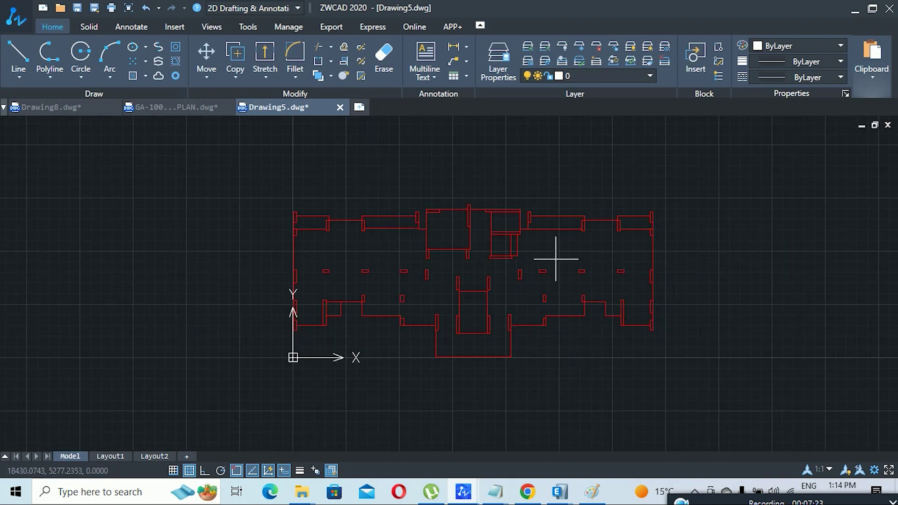
scroll(501, 250, up, 2)
scroll(495, 261, down, 2)
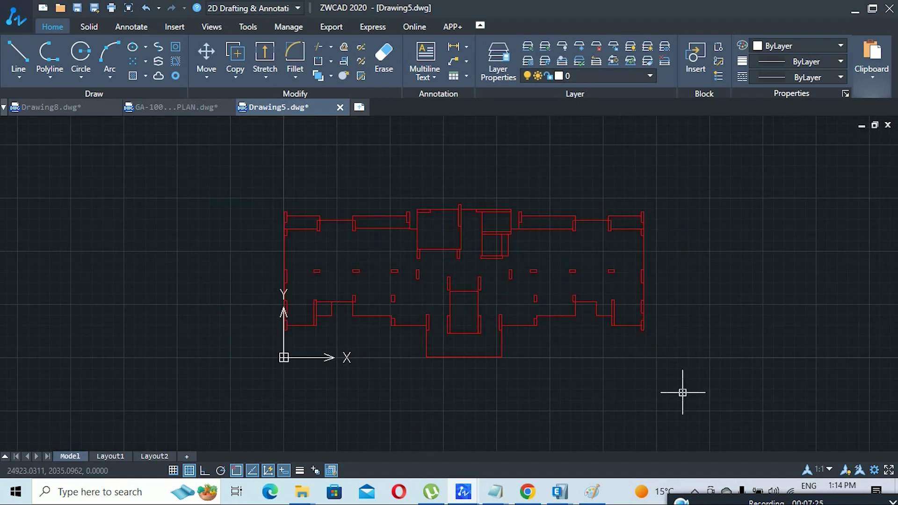
click(700, 403)
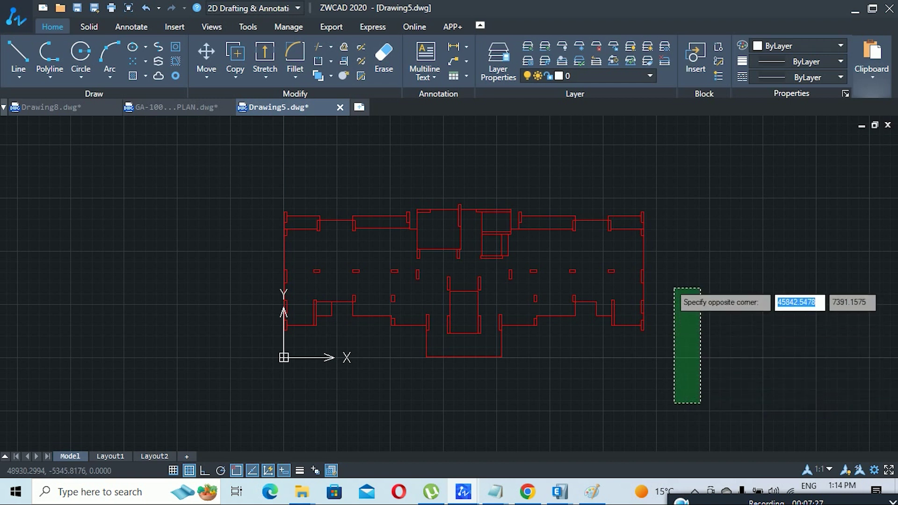
click(272, 172)
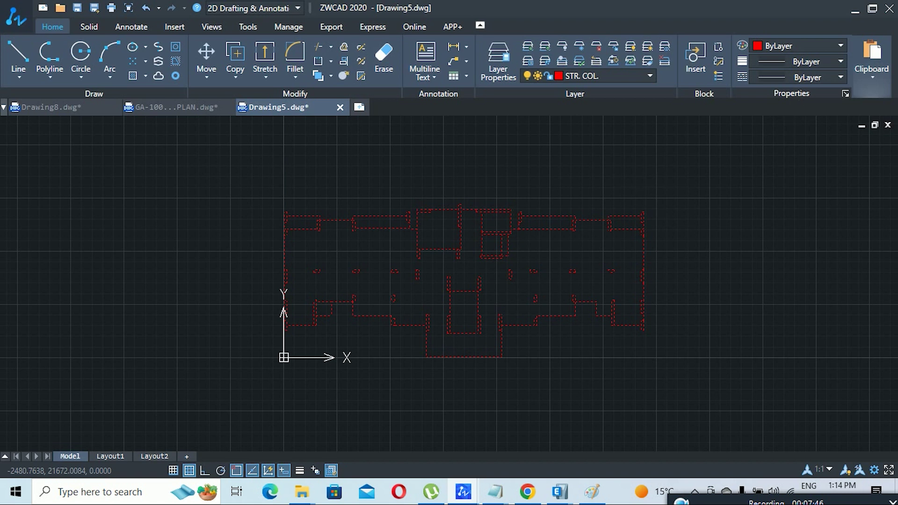
key(Escape)
middle_drag(548, 249, 487, 245)
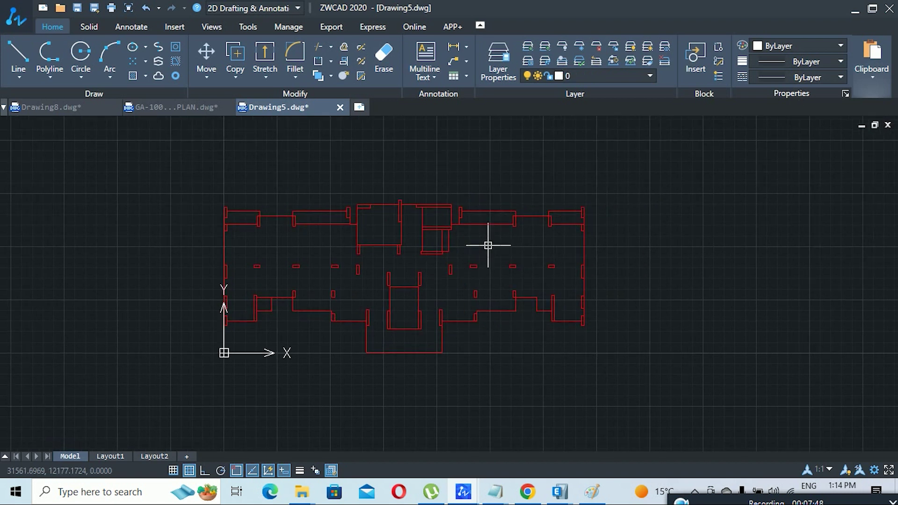
Step: Check the Paint notes for the PURGE step, and purge all unused items from the drawing
click(592, 490)
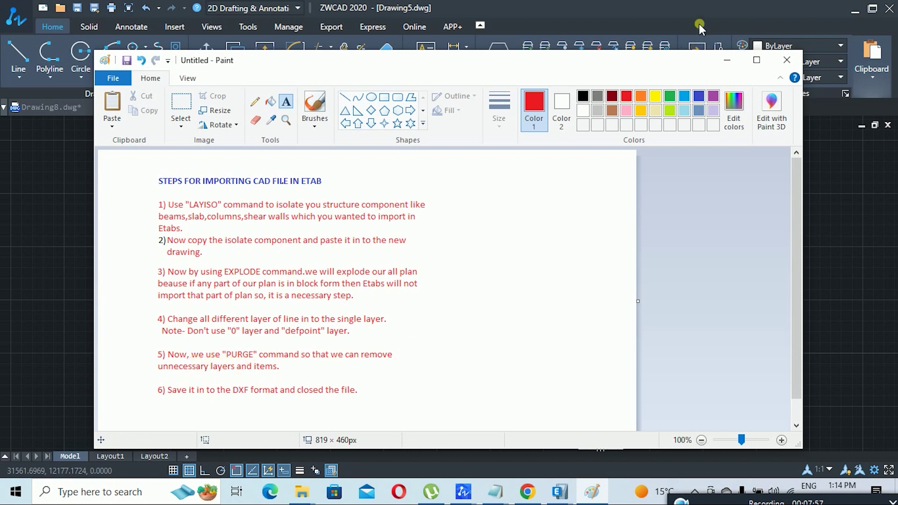
click(726, 60)
middle_drag(613, 220, 664, 230)
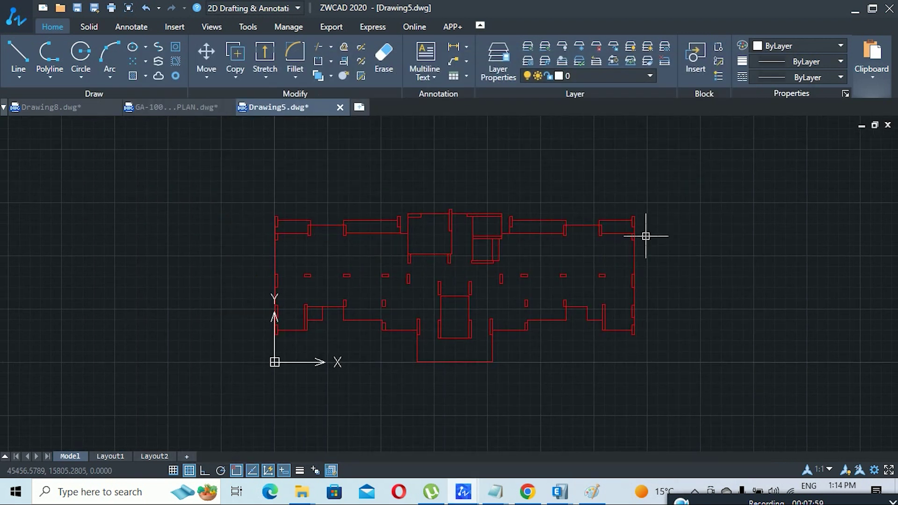
text(PURGE)
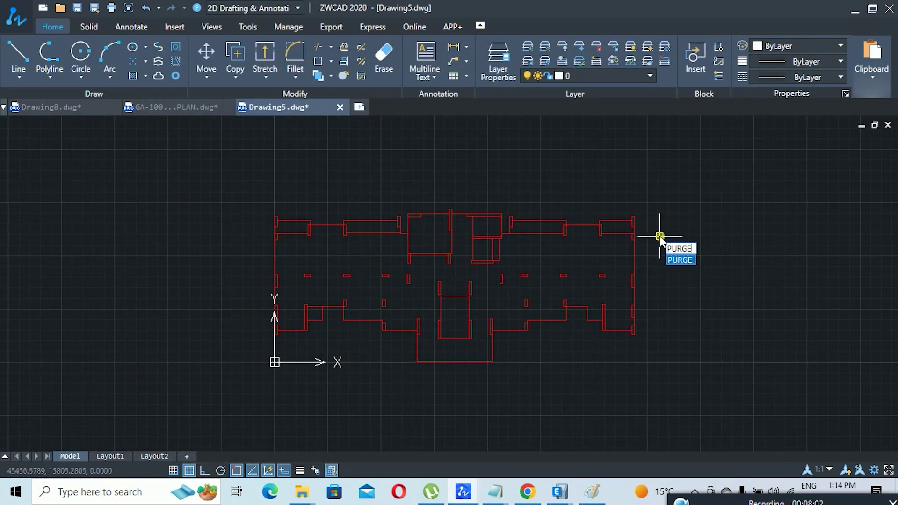
key(Return)
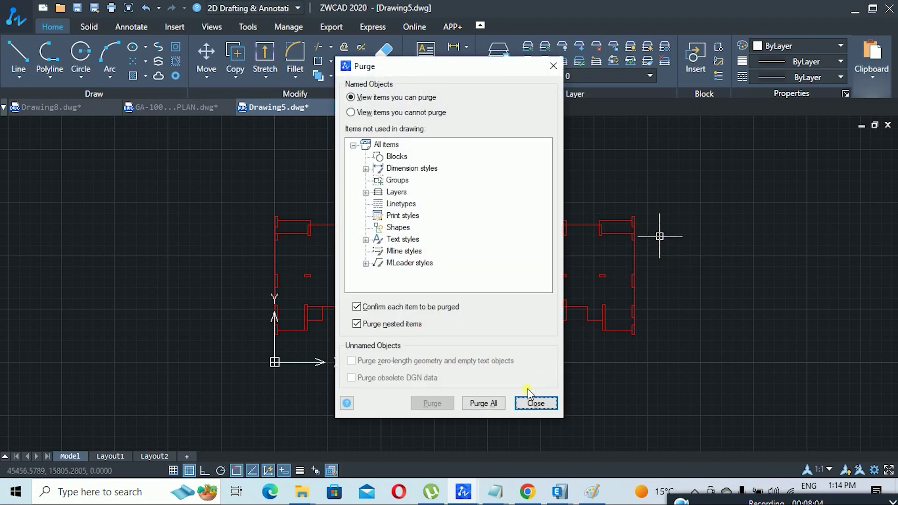
click(483, 403)
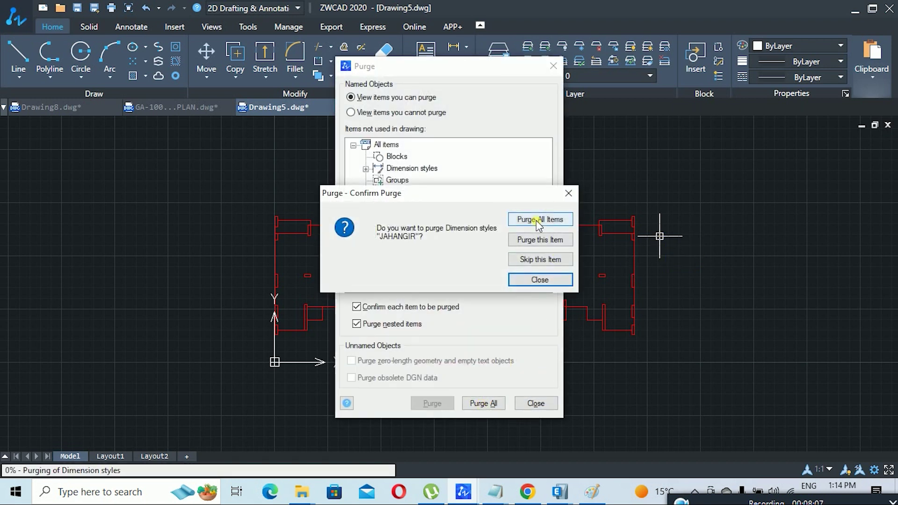
click(537, 219)
click(537, 402)
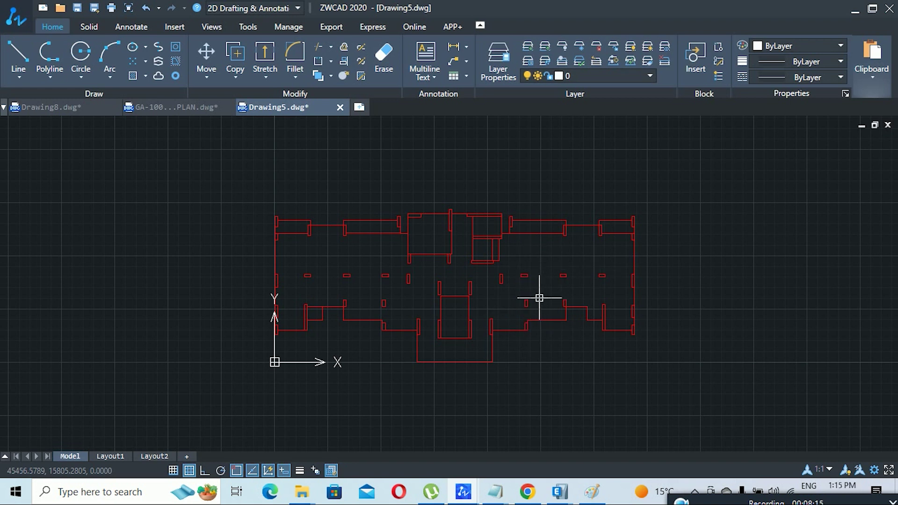
Step: Check the Paint notes for the final step about the DXF format, and return to the drawing
middle_drag(555, 296, 541, 291)
click(592, 493)
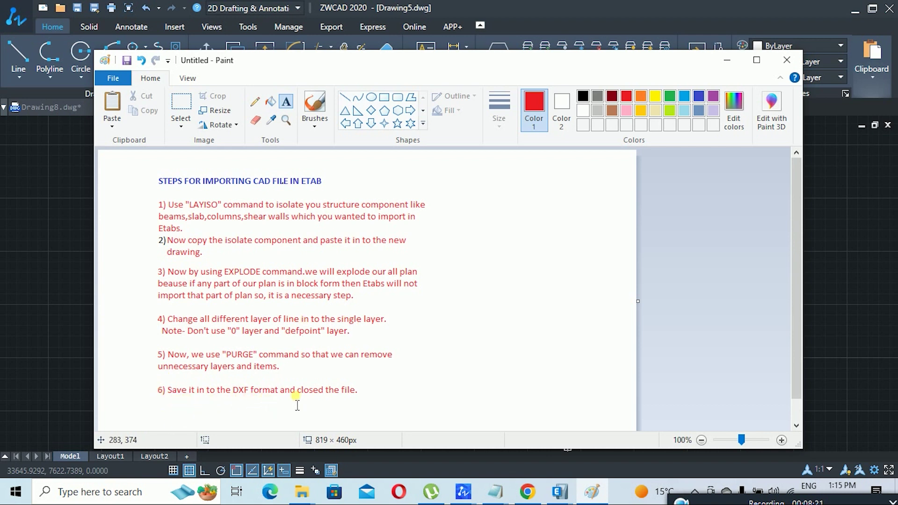
click(726, 60)
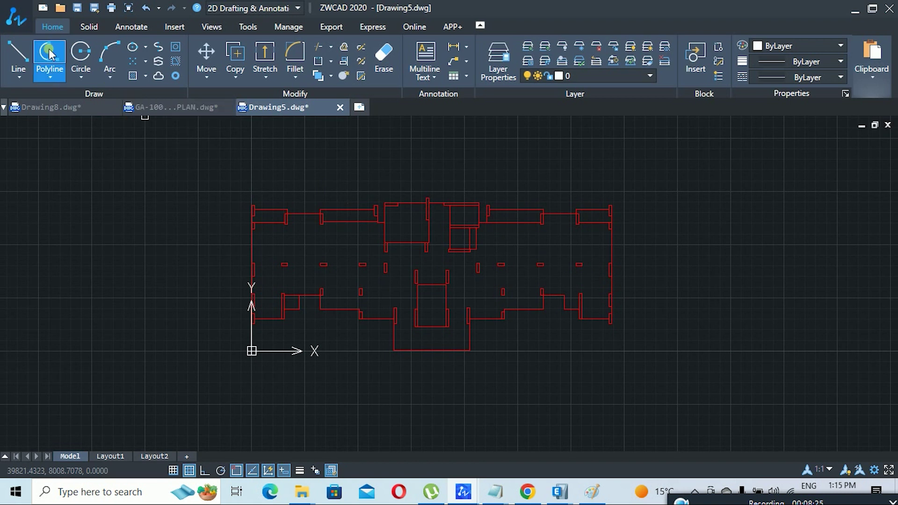
Step: Save the plan in New folder as Drawing5.dxf in AutoCAD 2013 DXF format, and close it, declining the AutoCAD 2018 format
click(15, 28)
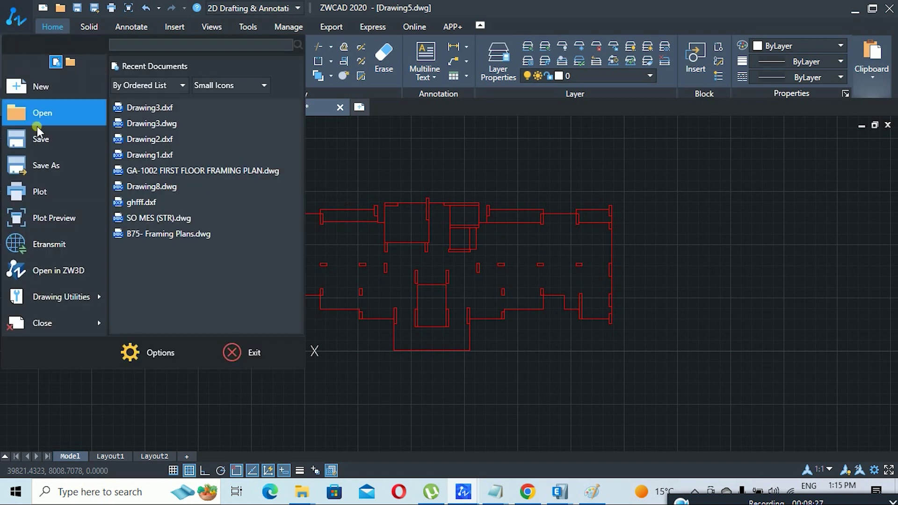
click(46, 164)
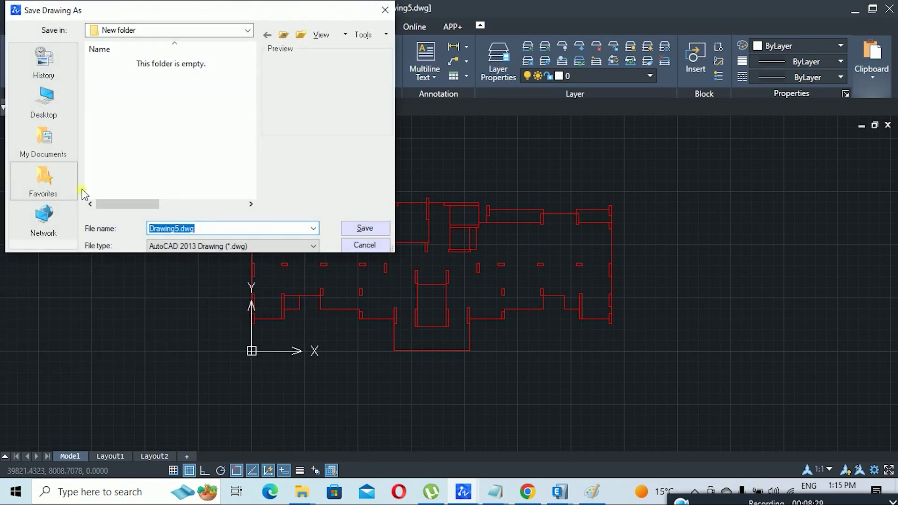
click(178, 246)
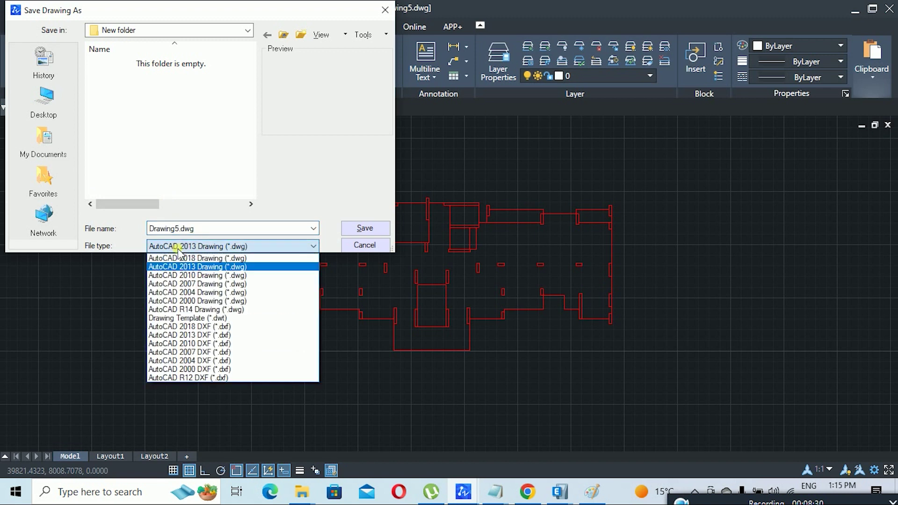
click(200, 335)
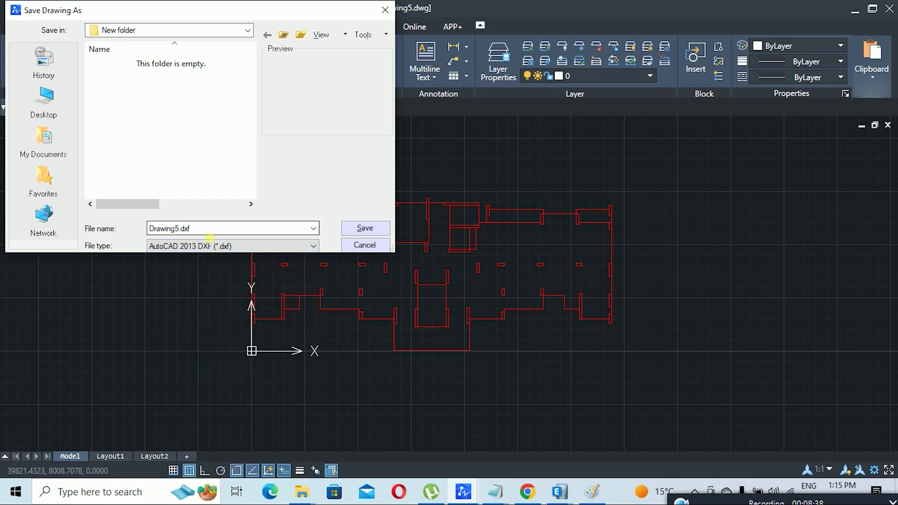
click(136, 156)
click(189, 229)
click(364, 228)
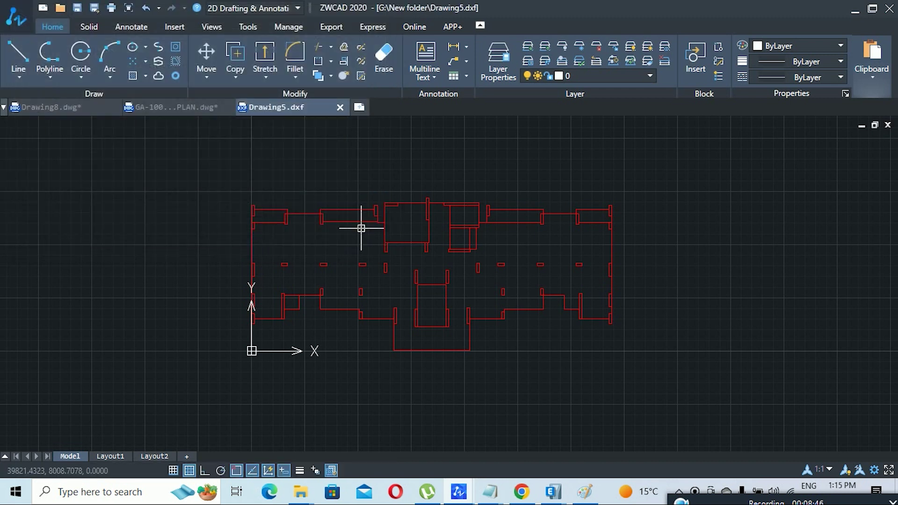
click(340, 109)
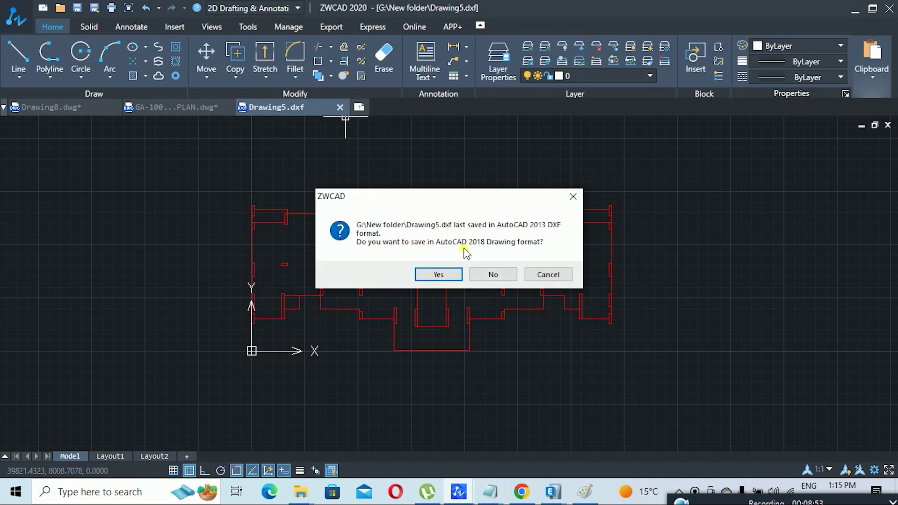
click(488, 274)
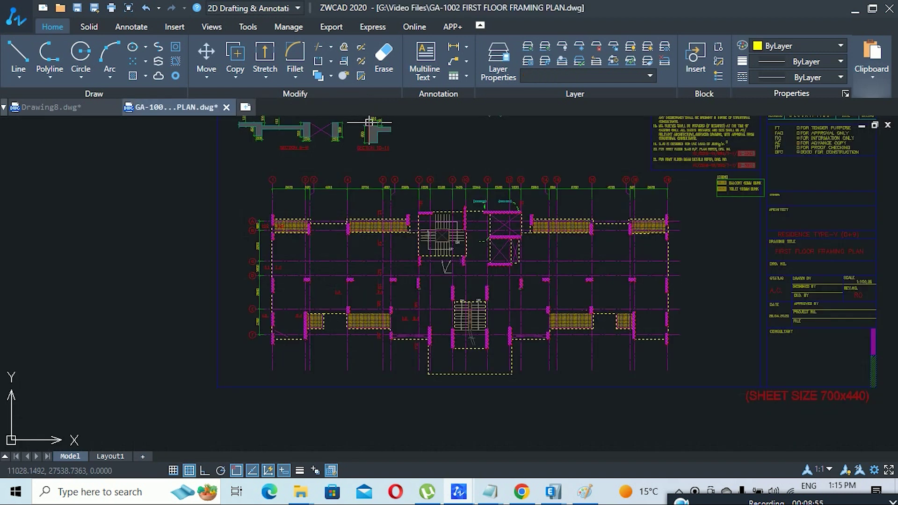
Step: Switch to ETABS and open Drawing5.dxf from New folder for import as an architectural plan
click(855, 11)
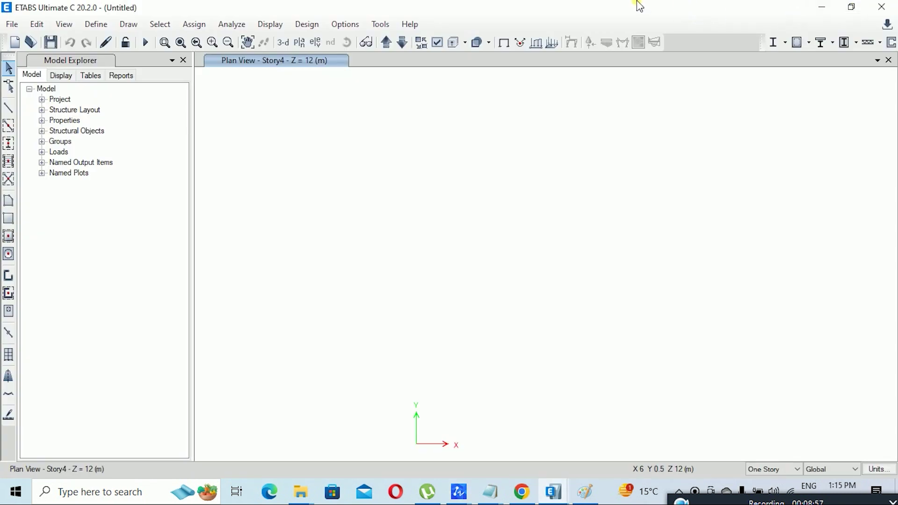
click(8, 25)
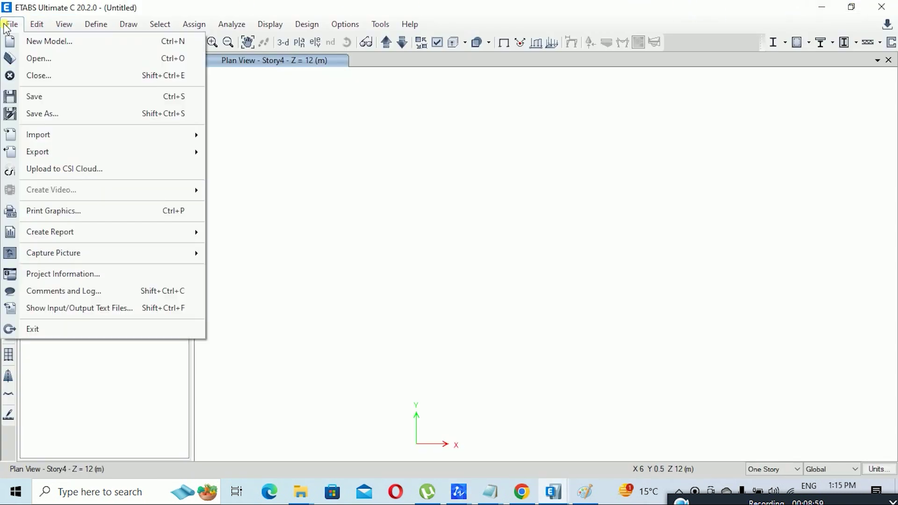
mouse_move(49, 135)
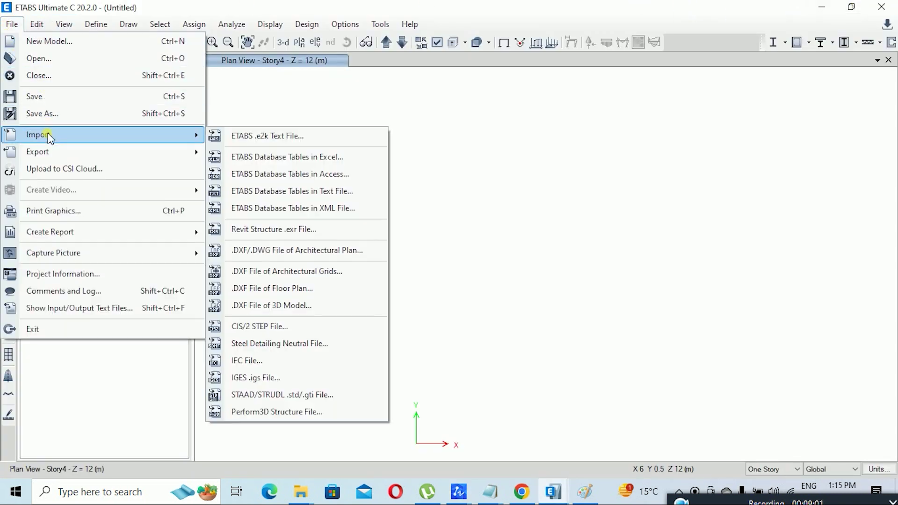
click(316, 252)
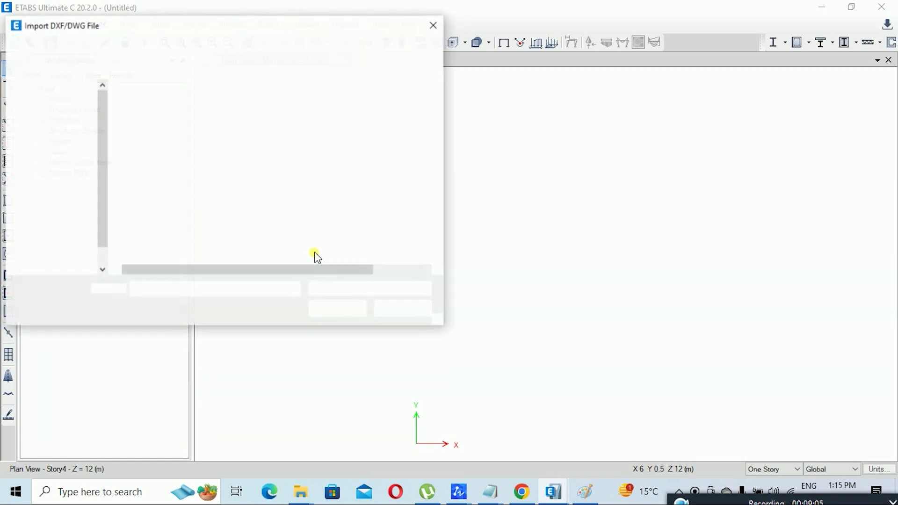
click(206, 108)
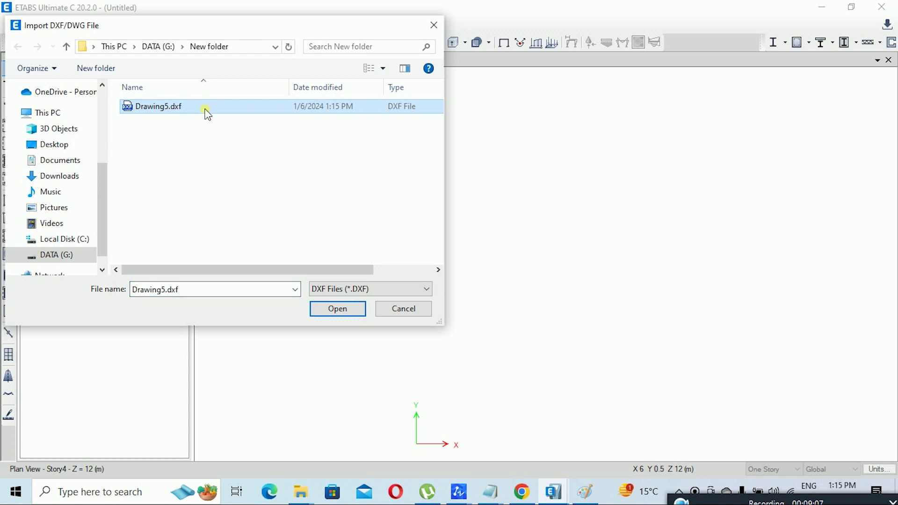
click(329, 310)
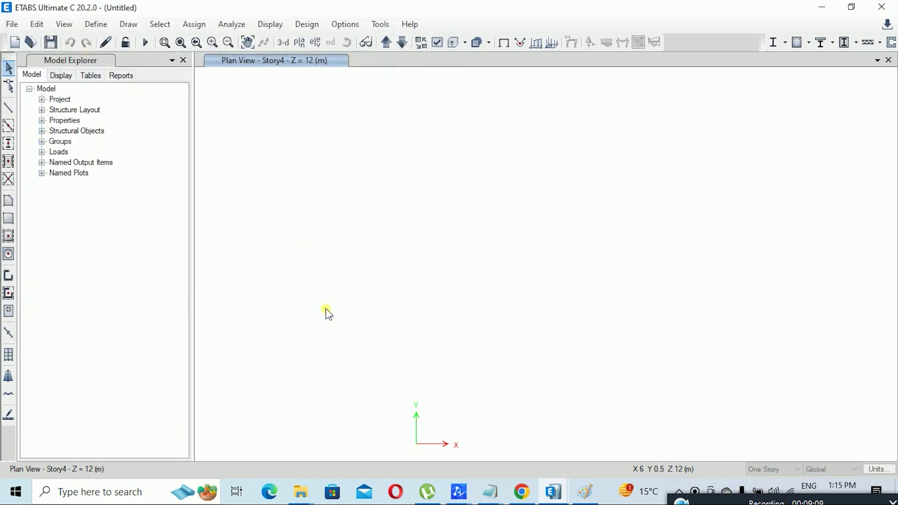
Step: Import the architectural plan onto Story1 with millimetre drawing units, zero origin and rotation, scale factor 1 and center lines added
click(533, 156)
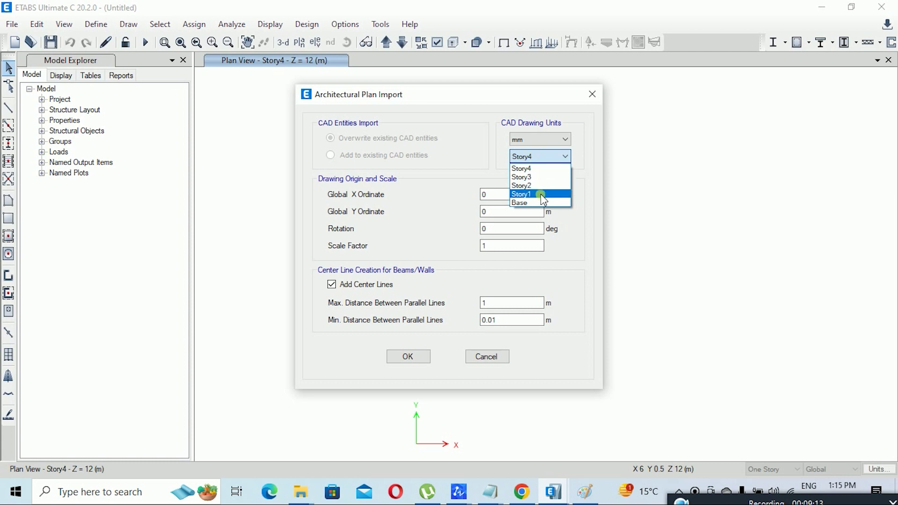
click(541, 194)
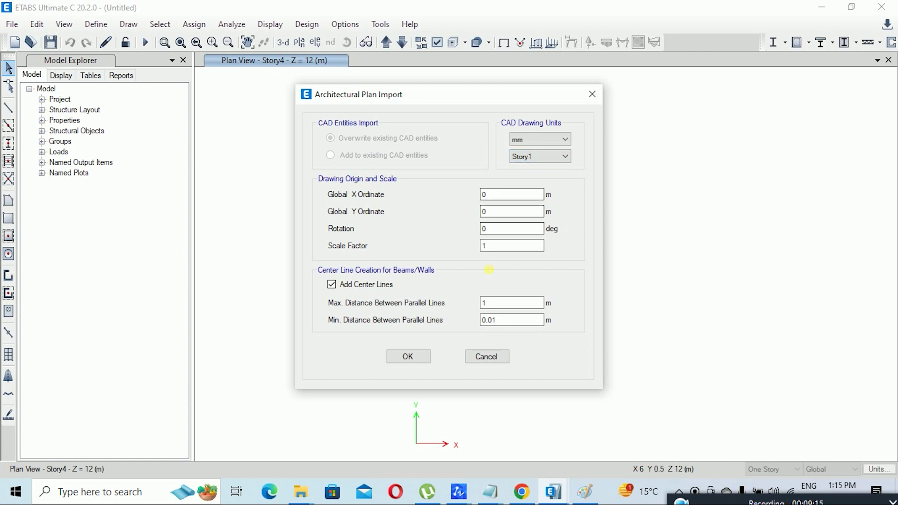
click(417, 357)
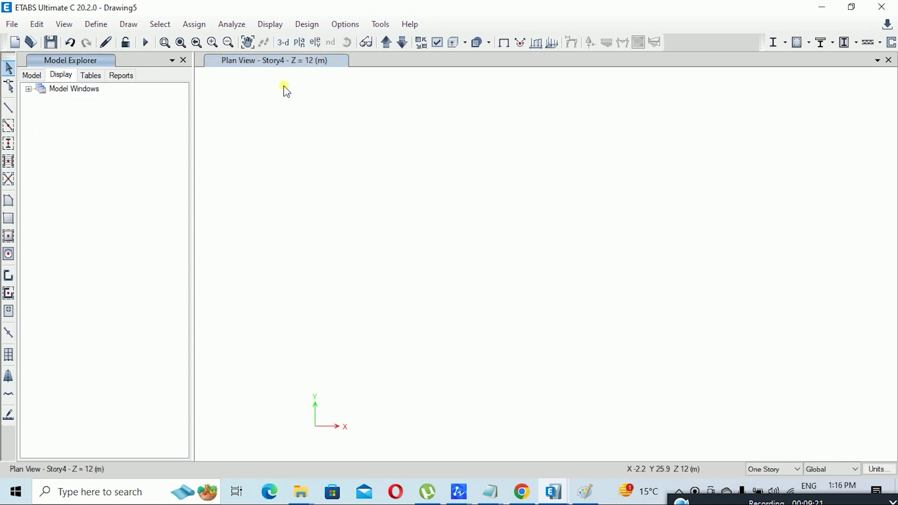
Step: Display the Story1 plan view to show the imported architectural plan
click(303, 43)
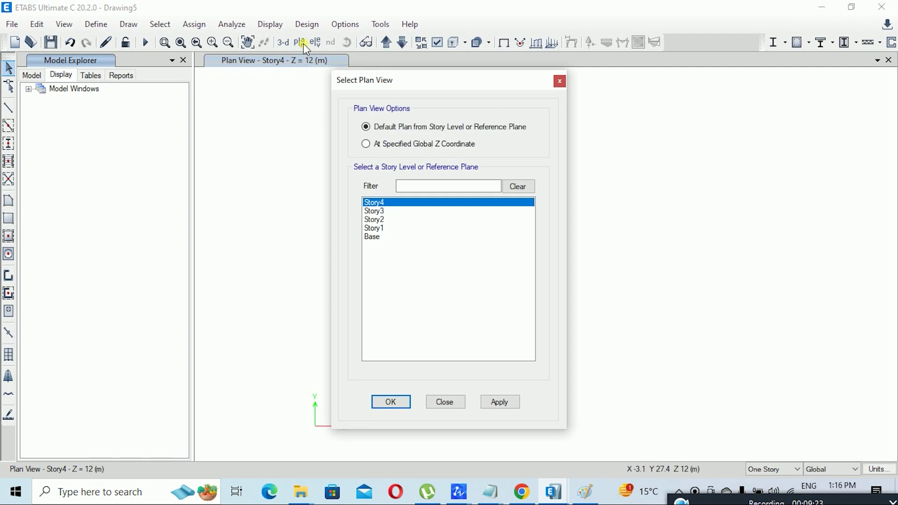
click(378, 229)
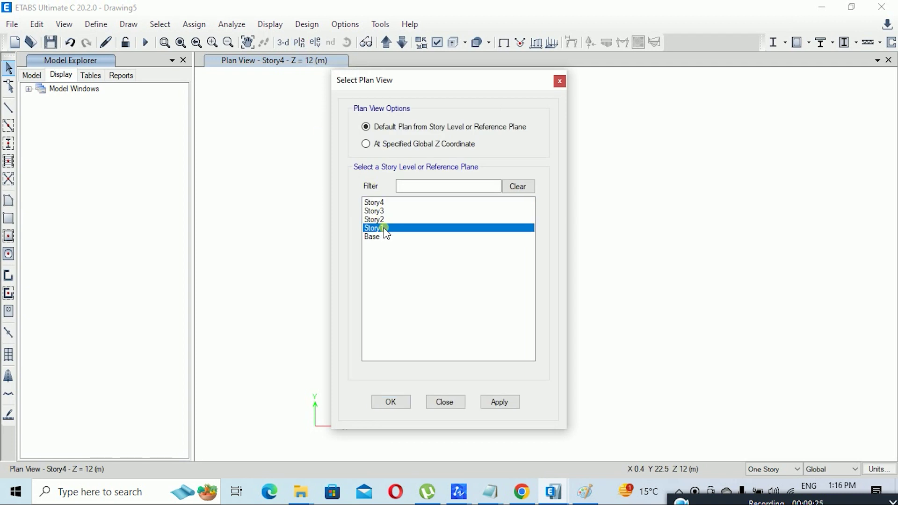
click(484, 401)
click(393, 401)
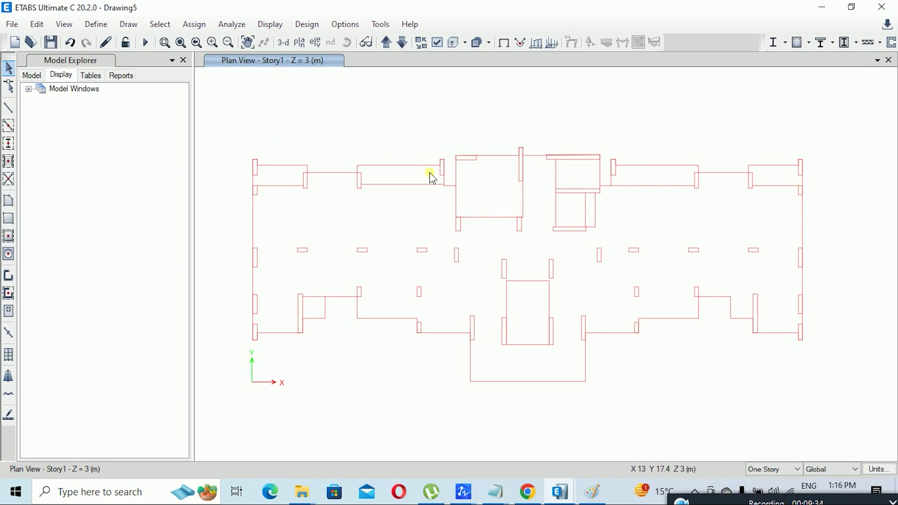
middle_drag(557, 227, 543, 234)
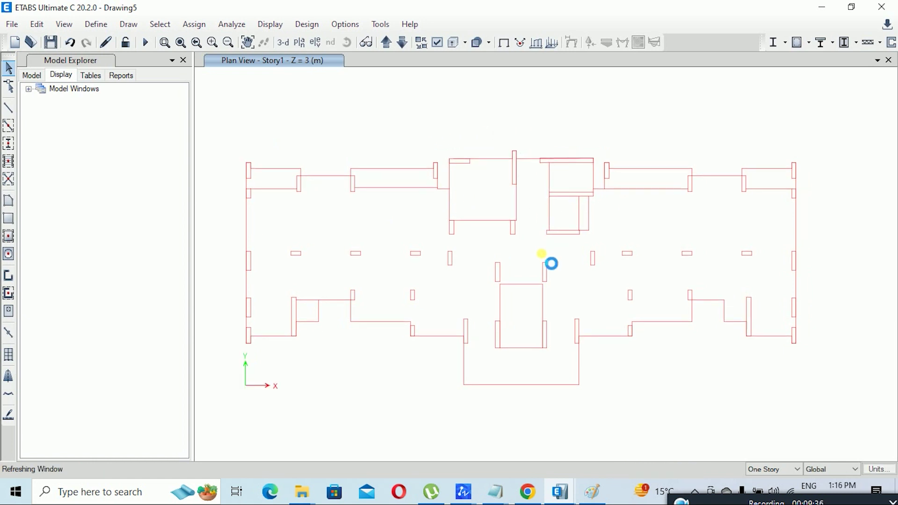
middle_drag(568, 270, 599, 259)
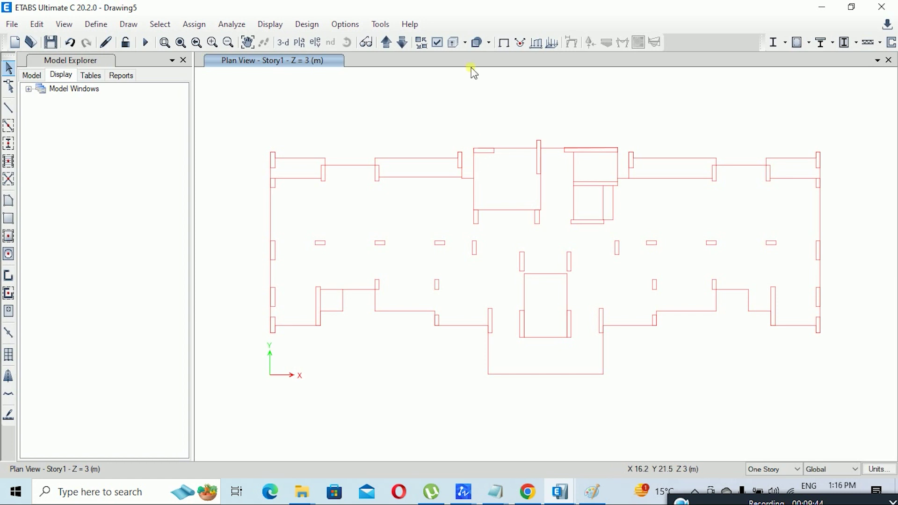
Step: Check the graphics mode choices, Standard Graphics and DirectX, without changing the mode
click(354, 26)
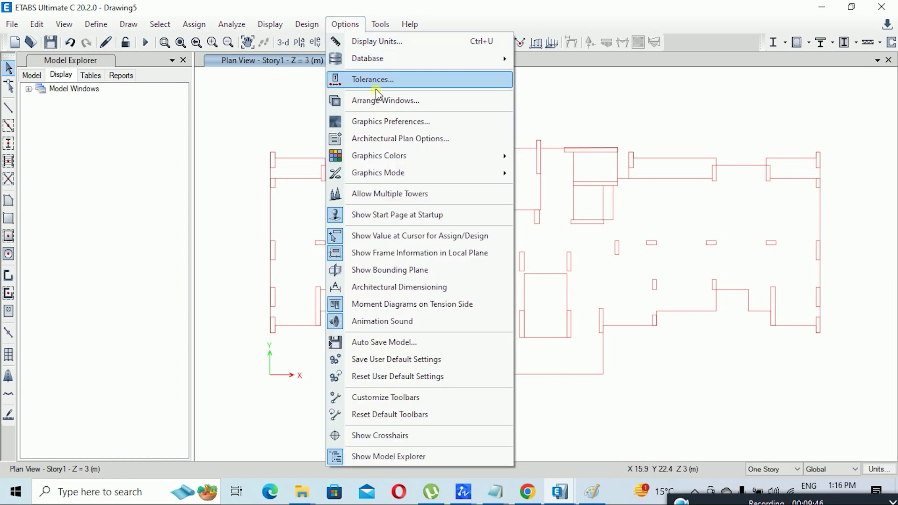
mouse_move(367, 176)
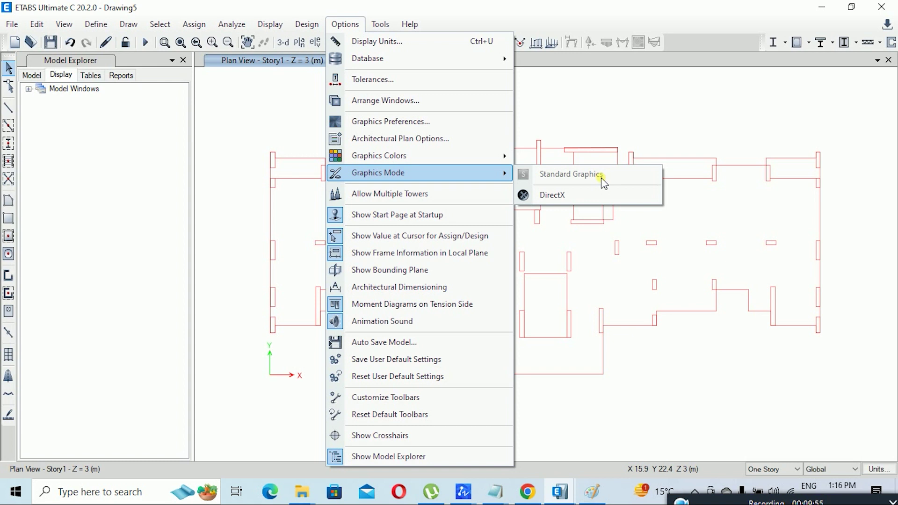
click(577, 123)
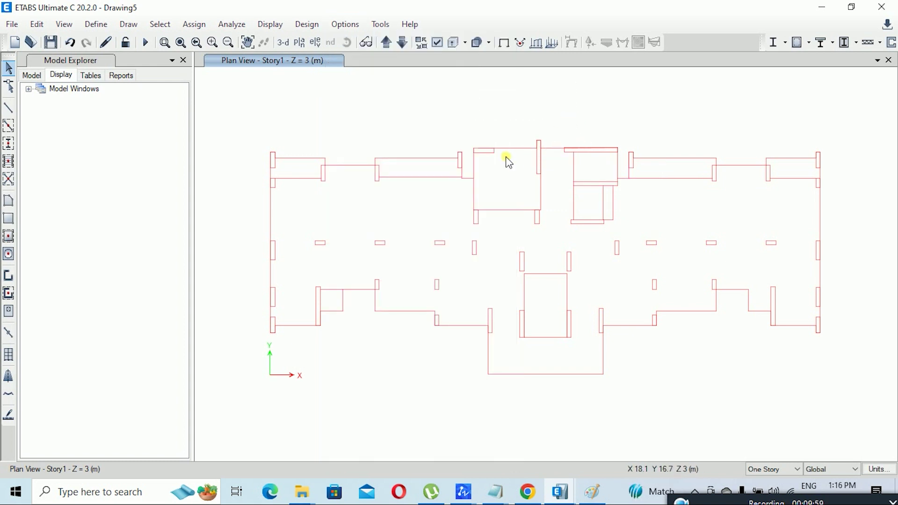
scroll(506, 155, up, 3)
scroll(499, 162, down, 3)
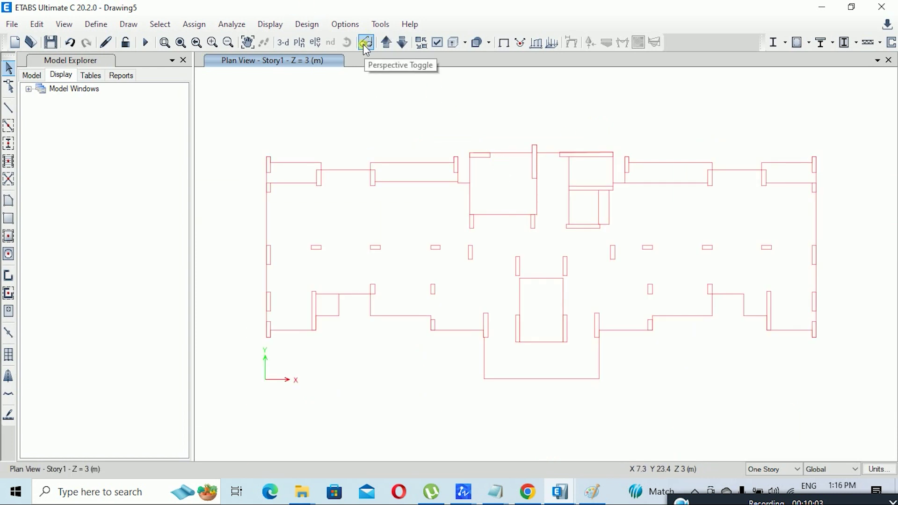
middle_drag(612, 268, 600, 262)
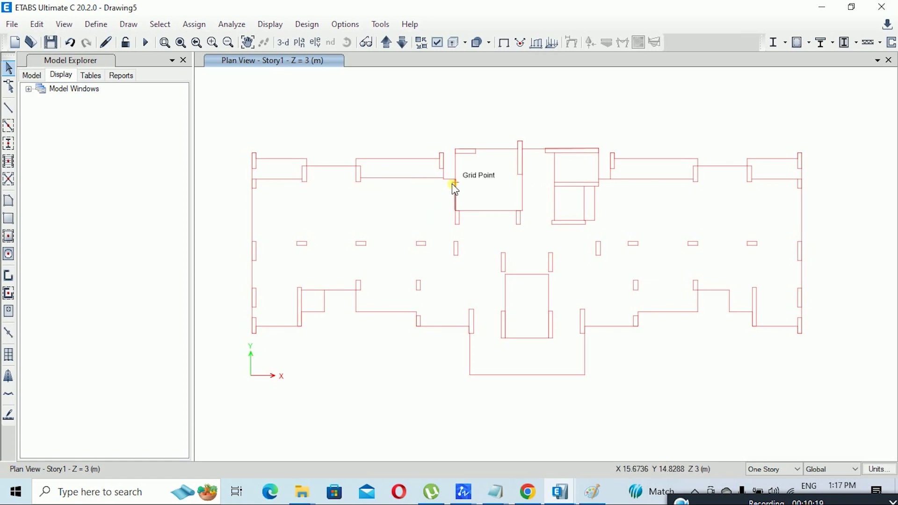
Step: Start drawing a Slab1 floor and accept the snap options with Joints, Grid Intersections, Intelligent Snaps and Arch. Layer enabled
click(10, 202)
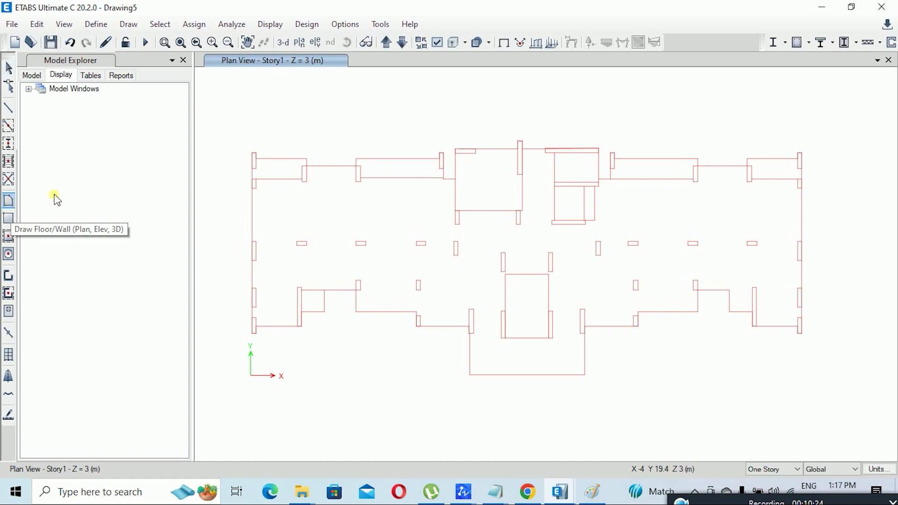
scroll(261, 146, up, 3)
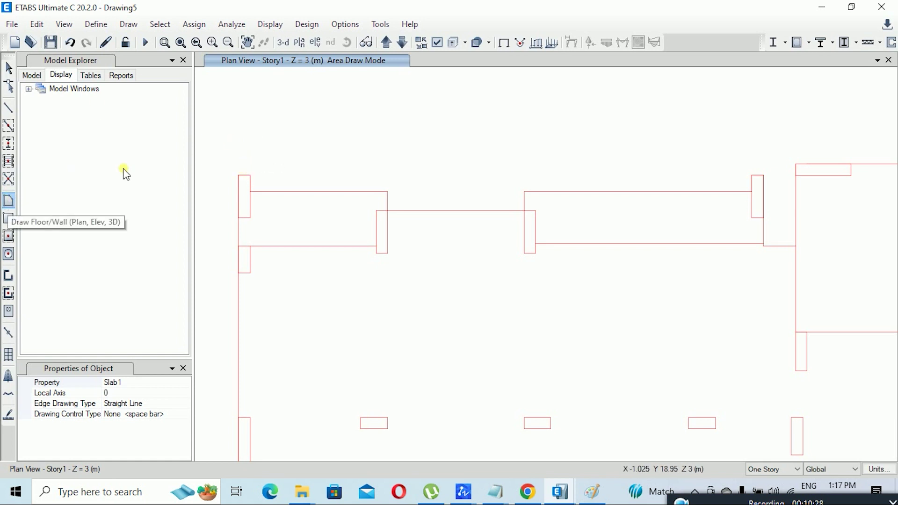
click(96, 26)
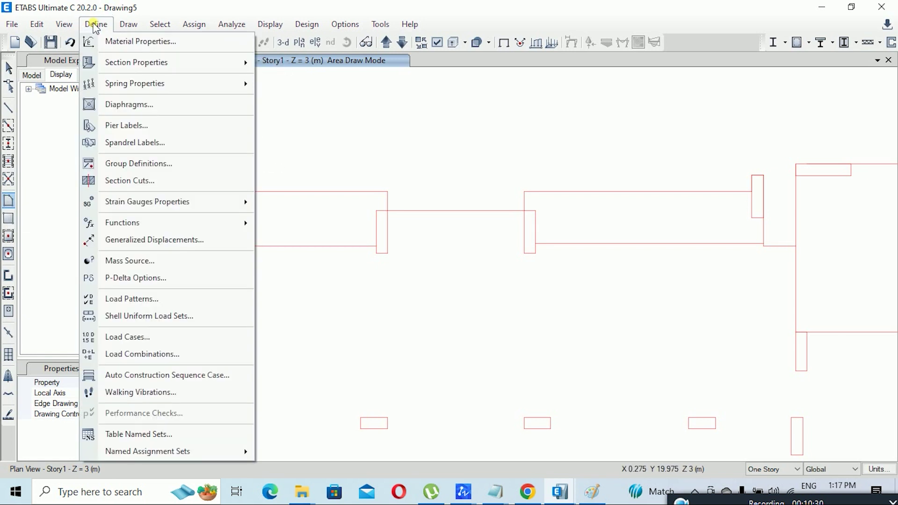
mouse_move(129, 27)
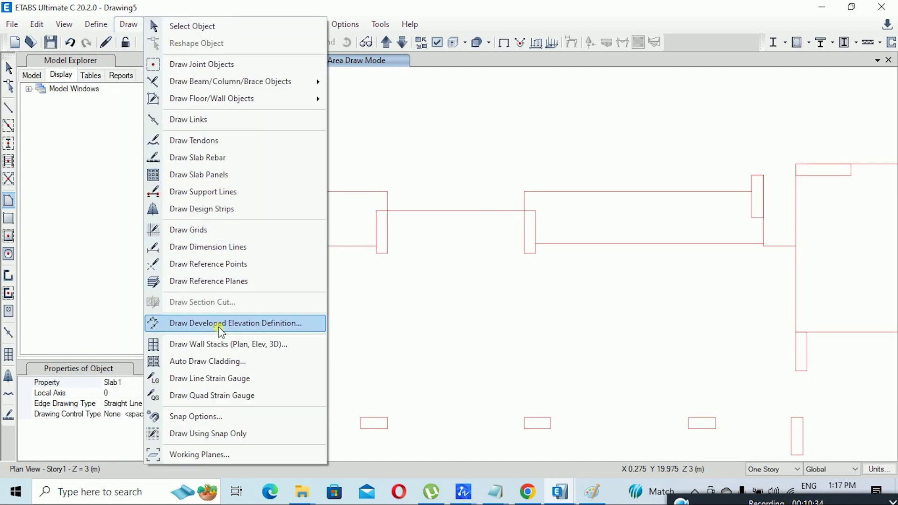
click(199, 416)
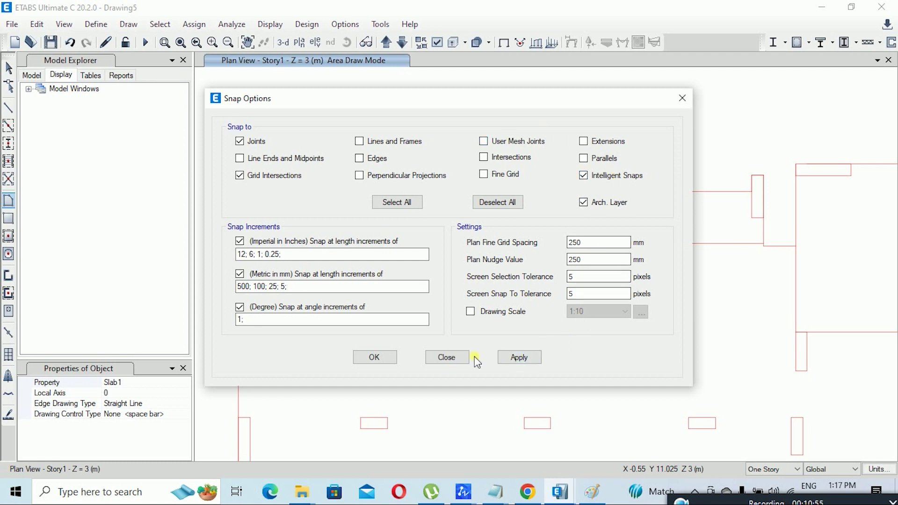
click(381, 358)
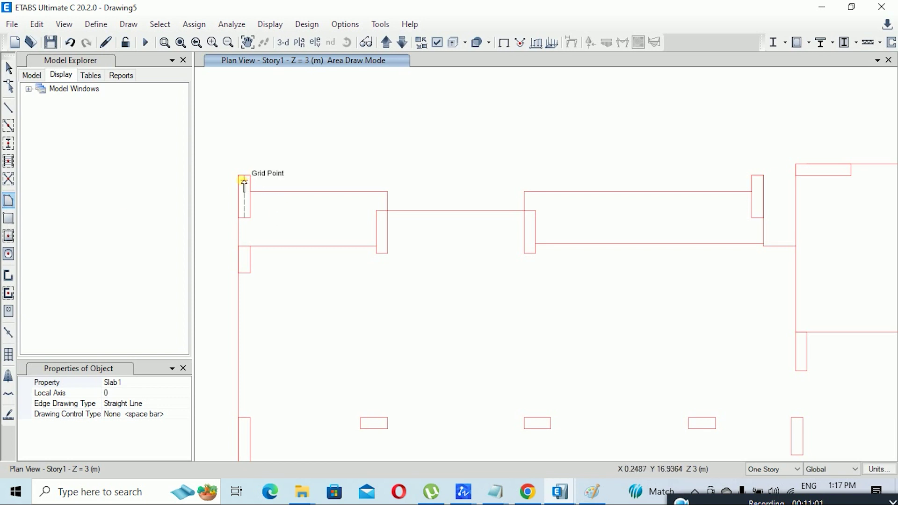
Step: Trace the Slab1 outline from the plan's upper-left column along the upper edge, around the first recess to the next balcony's corner
scroll(244, 180, up, 3)
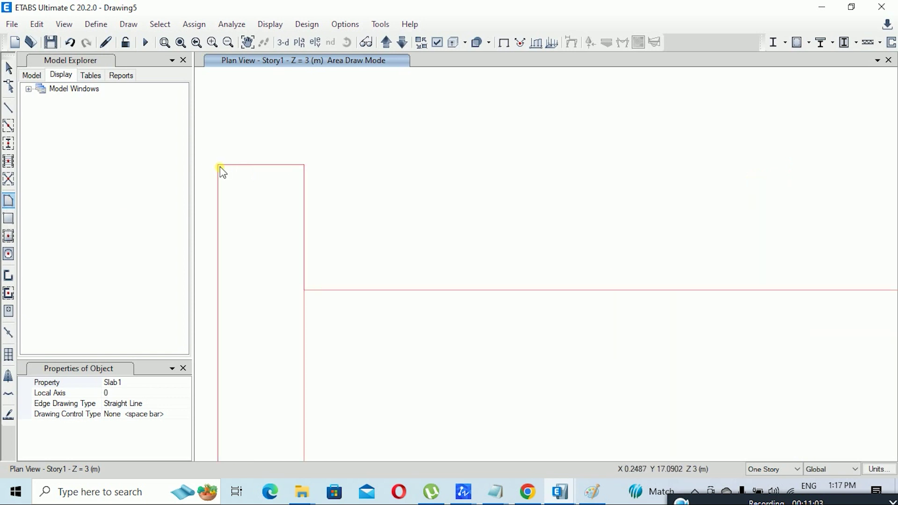
click(232, 167)
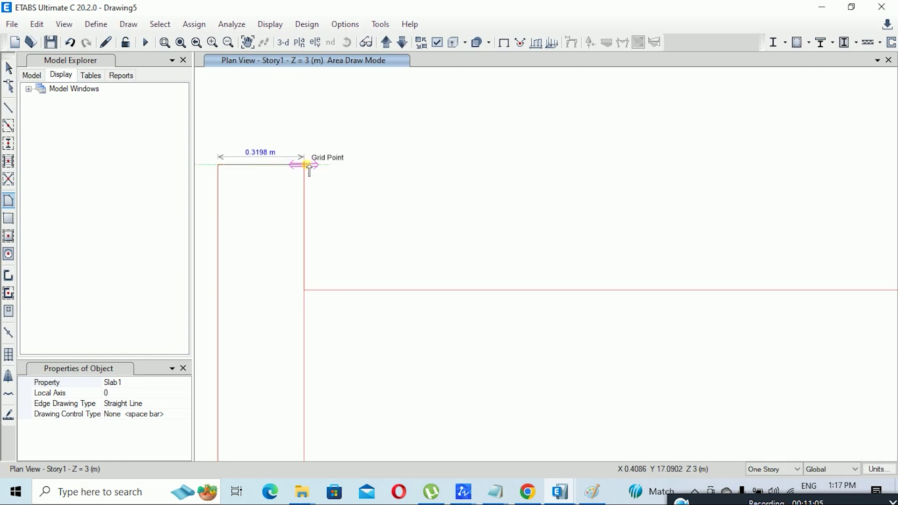
click(304, 290)
scroll(233, 251, down, 3)
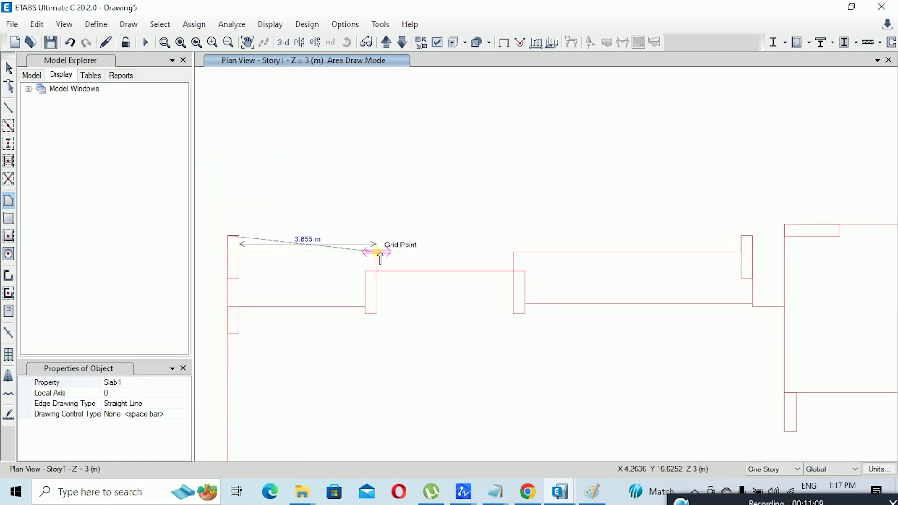
scroll(380, 269, up, 3)
click(373, 280)
click(748, 280)
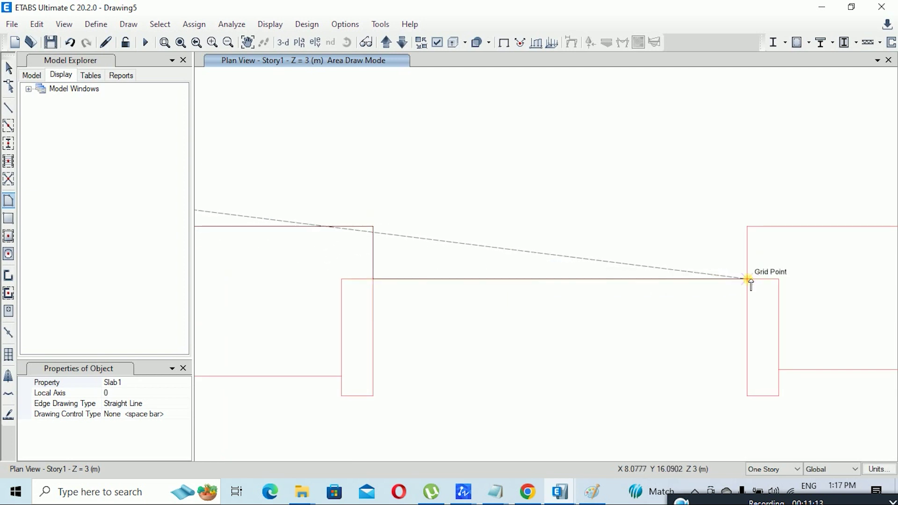
click(747, 227)
Step: Continue the Slab1 outline along the second upper balcony, around its end column, and down to the central core's left side
scroll(483, 216, down, 3)
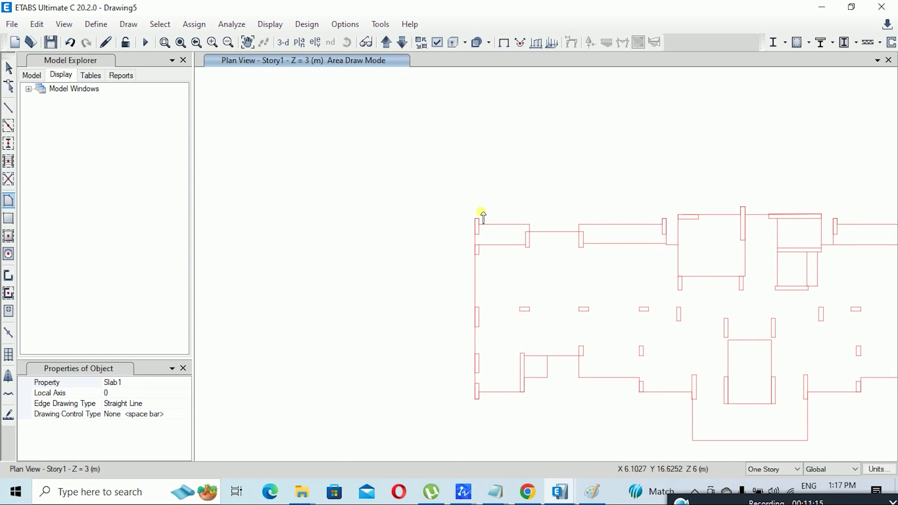
scroll(661, 221, up, 3)
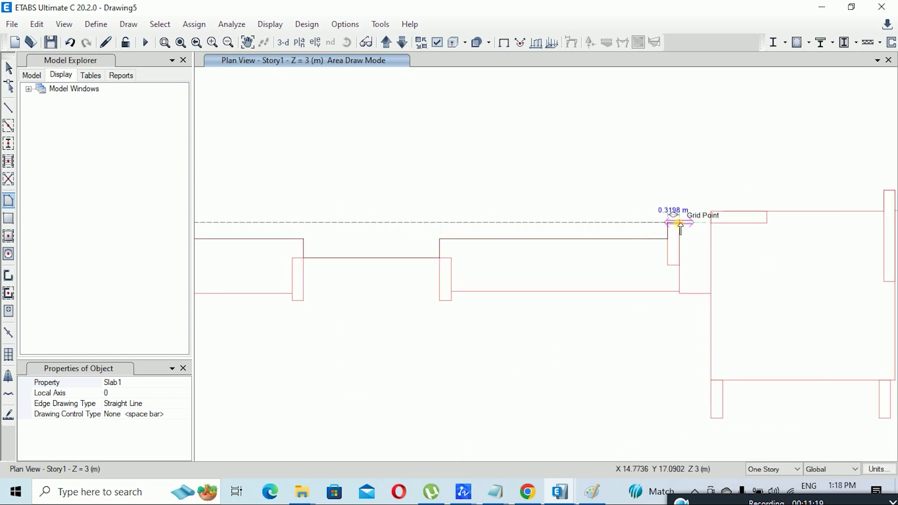
click(681, 223)
scroll(683, 280, up, 3)
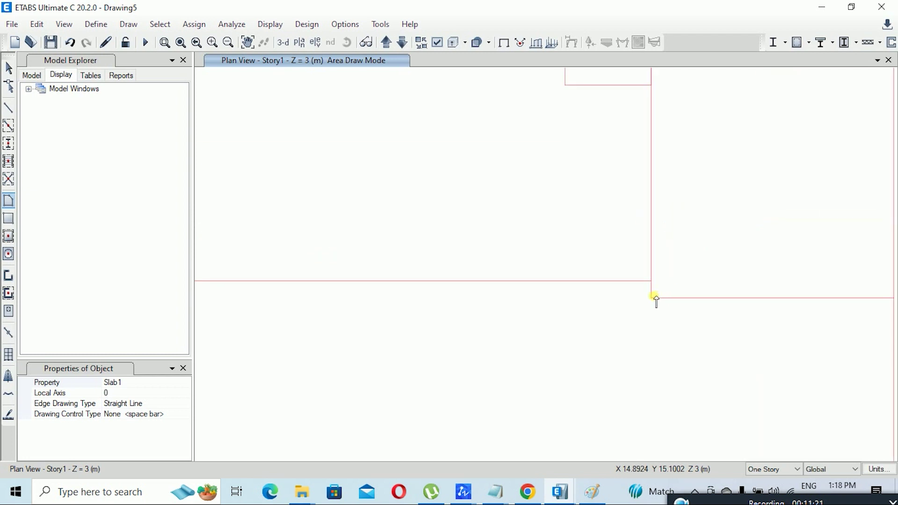
scroll(592, 299, down, 2)
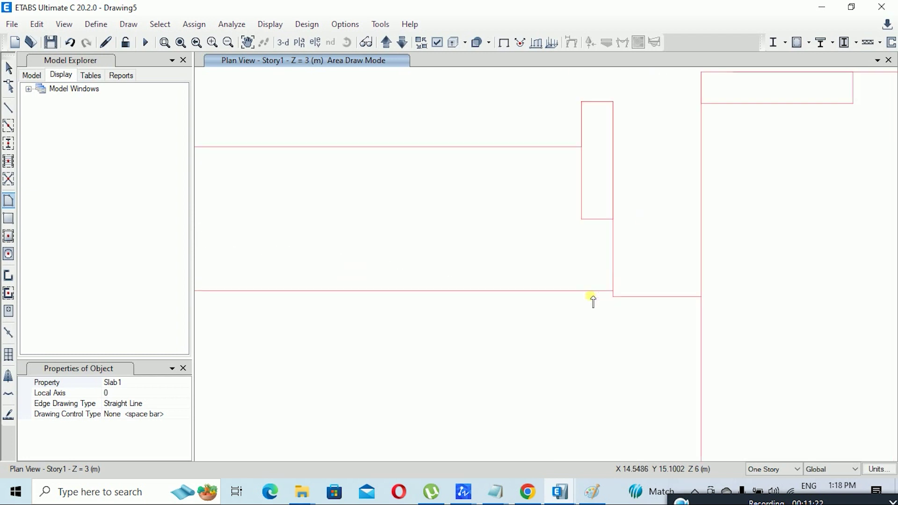
click(697, 295)
scroll(642, 300, down, 2)
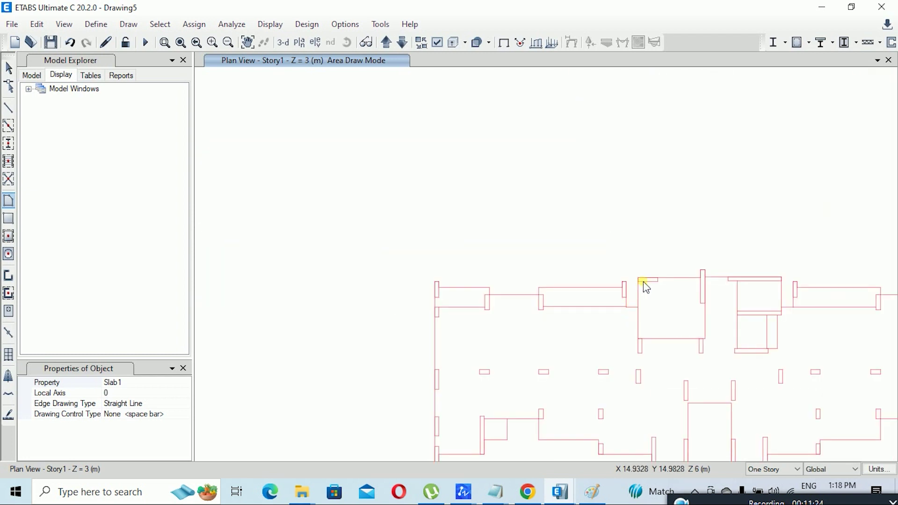
Step: Trace the slab outline up to the core's upper-left corner and around the column projecting above the upper edge
scroll(643, 284, up, 2)
scroll(638, 280, up, 4)
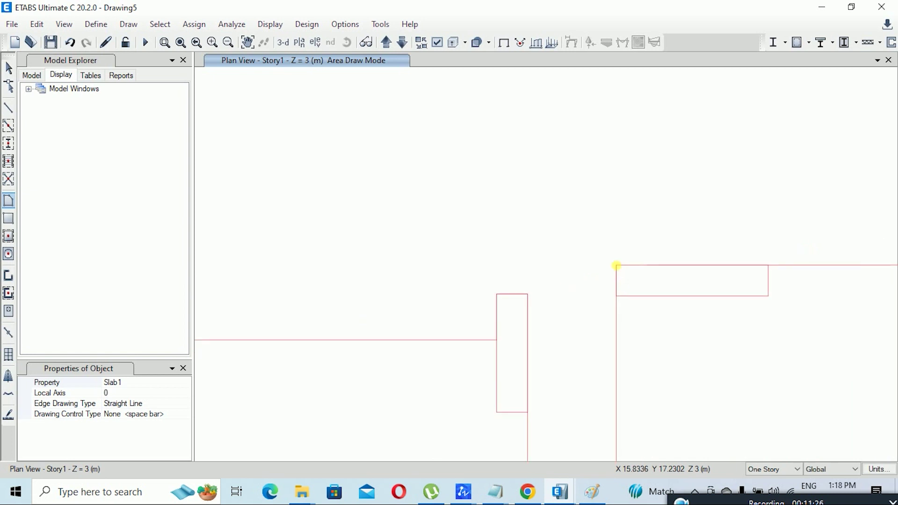
click(616, 265)
scroll(587, 237, down, 3)
scroll(590, 239, up, 3)
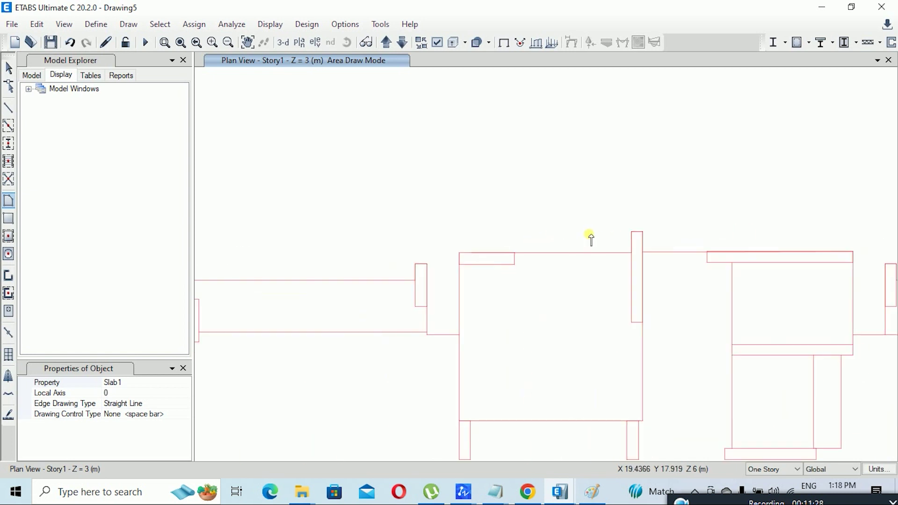
click(632, 254)
click(631, 232)
click(642, 231)
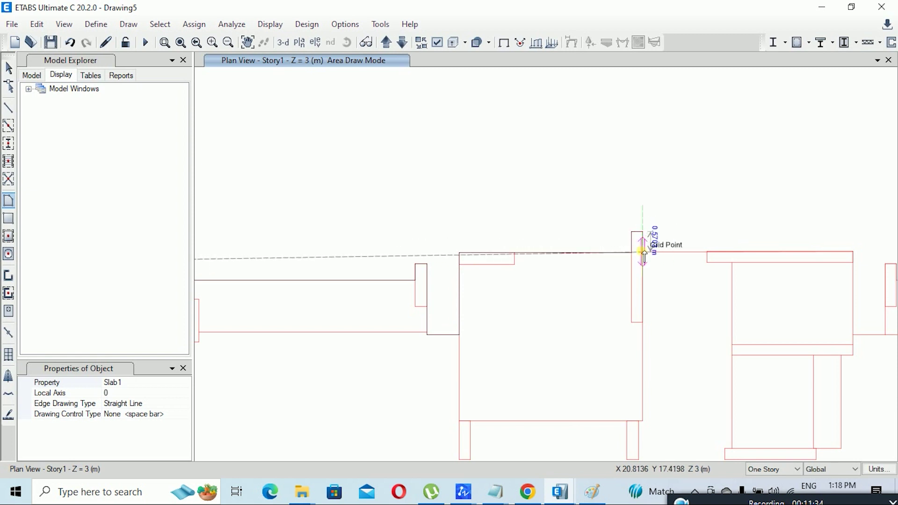
click(642, 252)
Step: Extend the slab outline along the core's upper edge to its upper-right corner and down the right side to the lower wall's corner
middle_drag(712, 251, 585, 224)
scroll(698, 261, up, 3)
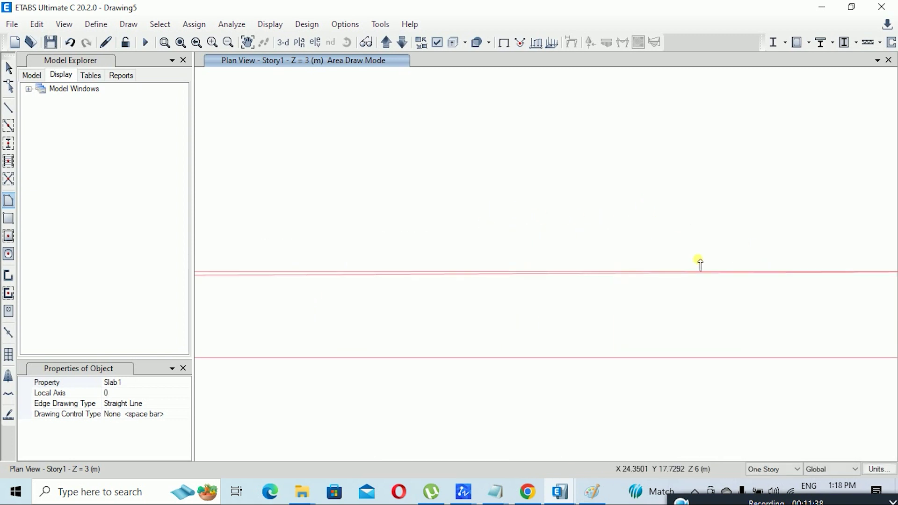
scroll(632, 266, down, 2)
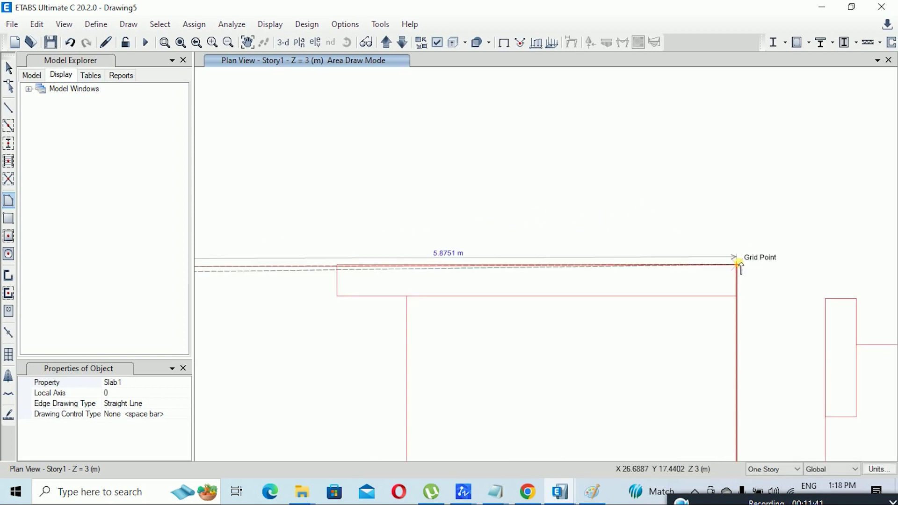
scroll(699, 220, down, 3)
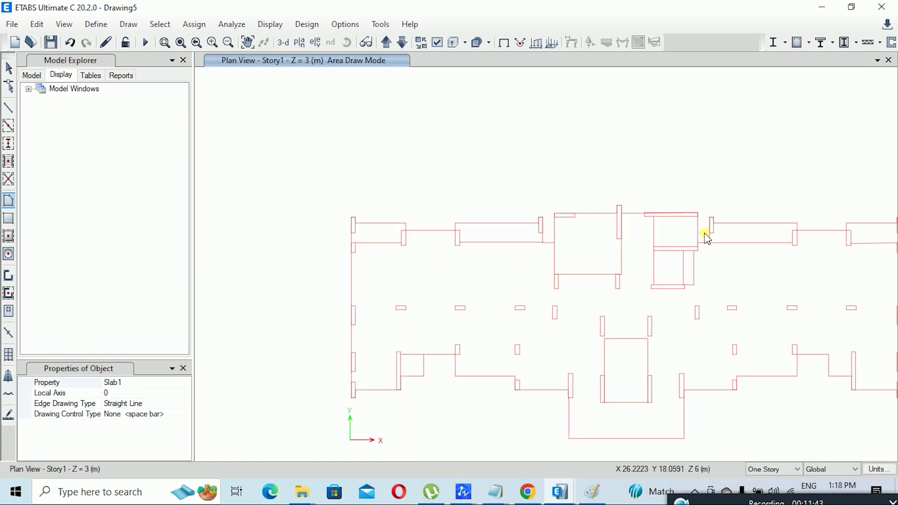
scroll(706, 238, up, 3)
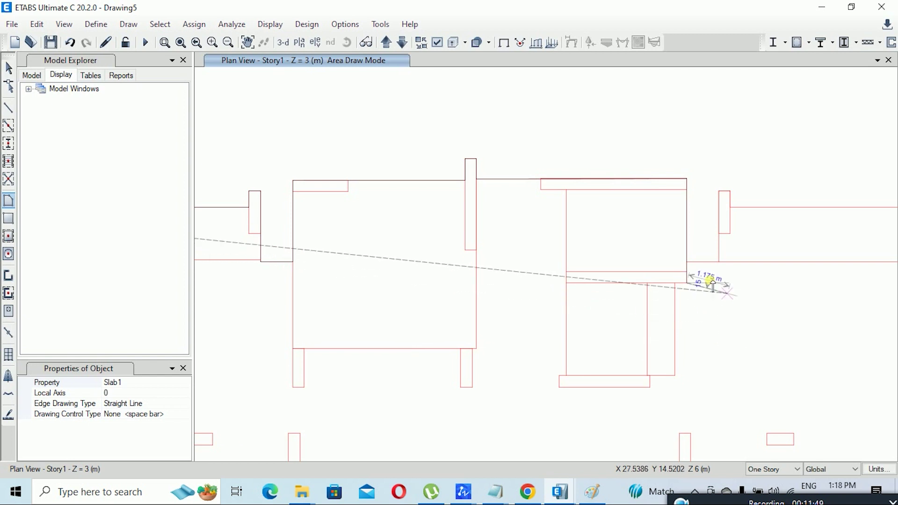
scroll(678, 273, up, 3)
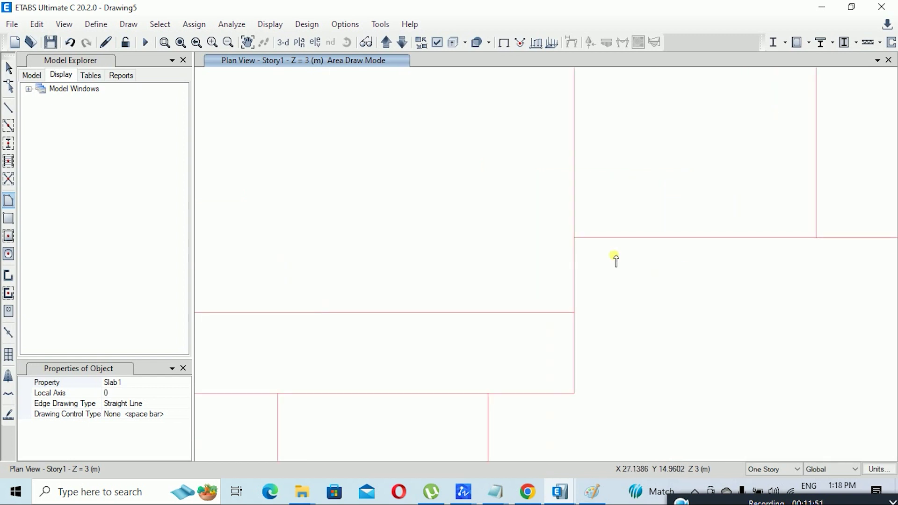
scroll(563, 237, down, 2)
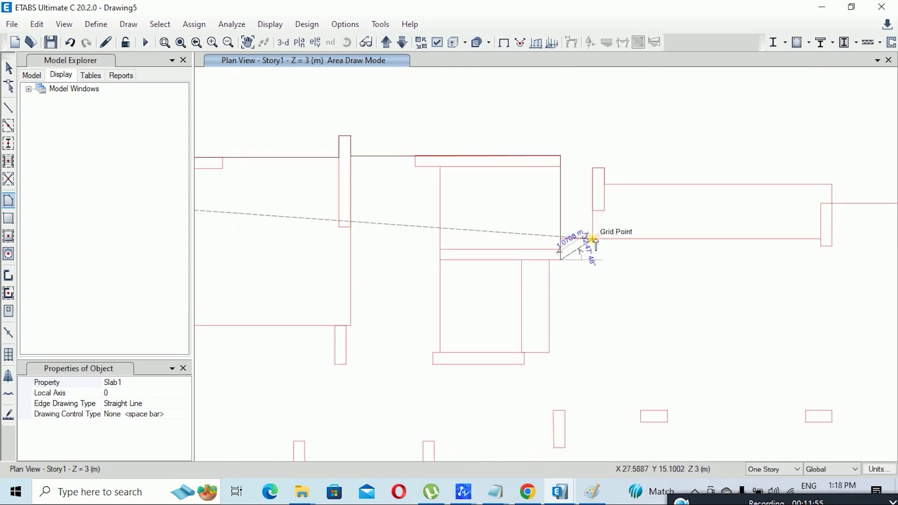
Step: Trace the slab outline around the column right of the core and along the adjoining balcony to the start of the next recess
click(592, 239)
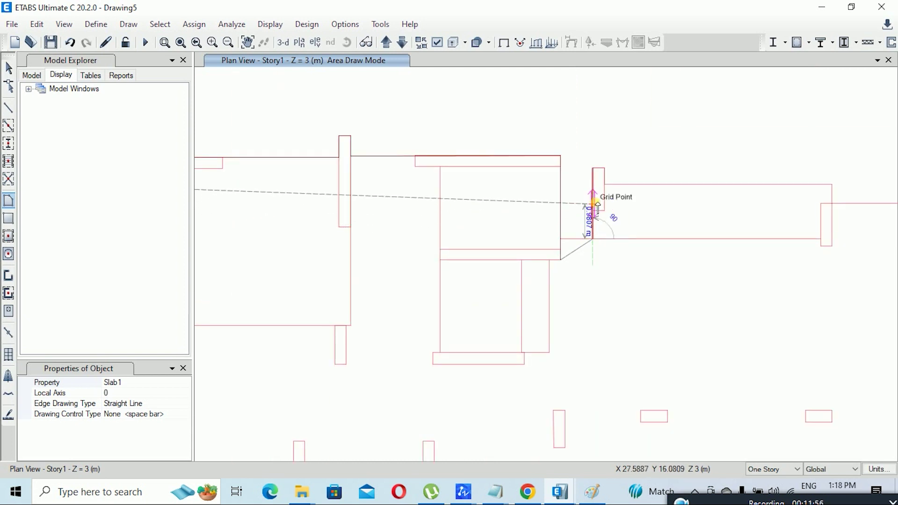
click(593, 168)
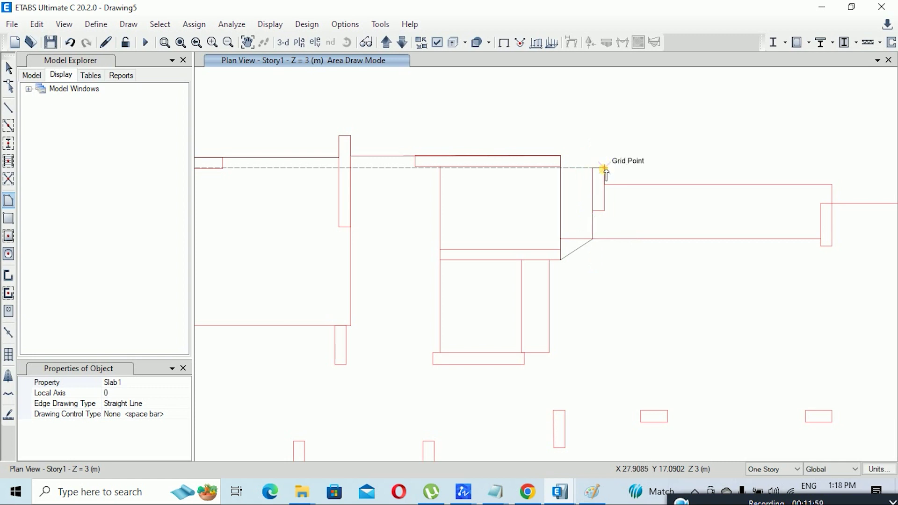
click(604, 184)
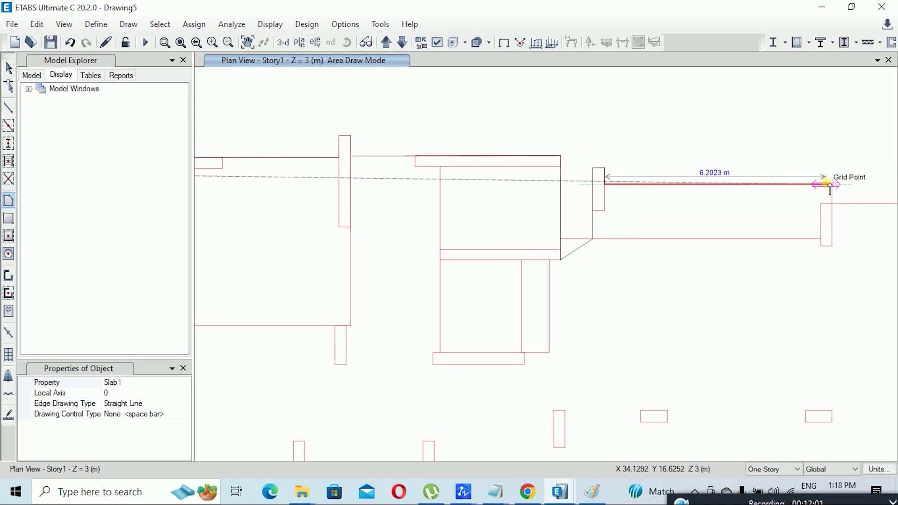
scroll(576, 165, down, 3)
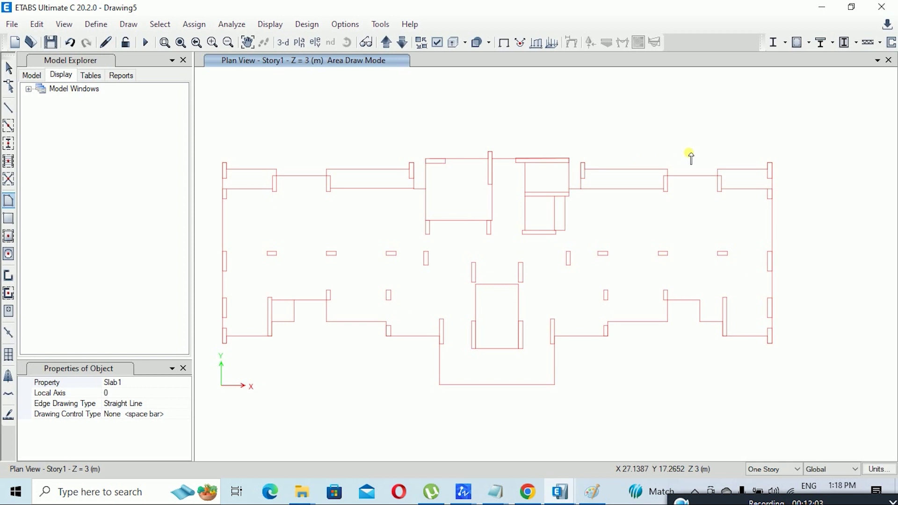
scroll(691, 158, up, 5)
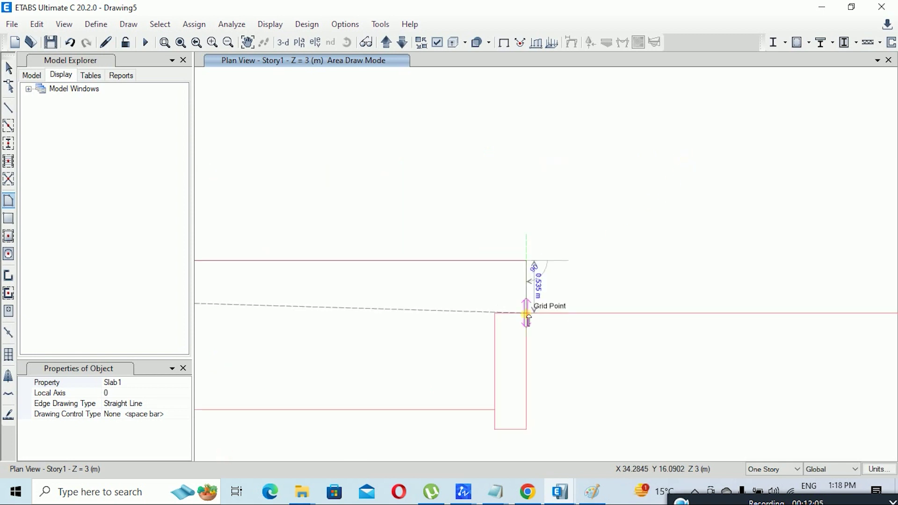
Step: Continue the slab outline across the recess, along the last upper balcony, around the corner column, and down the plan's right edge
scroll(493, 283, down, 3)
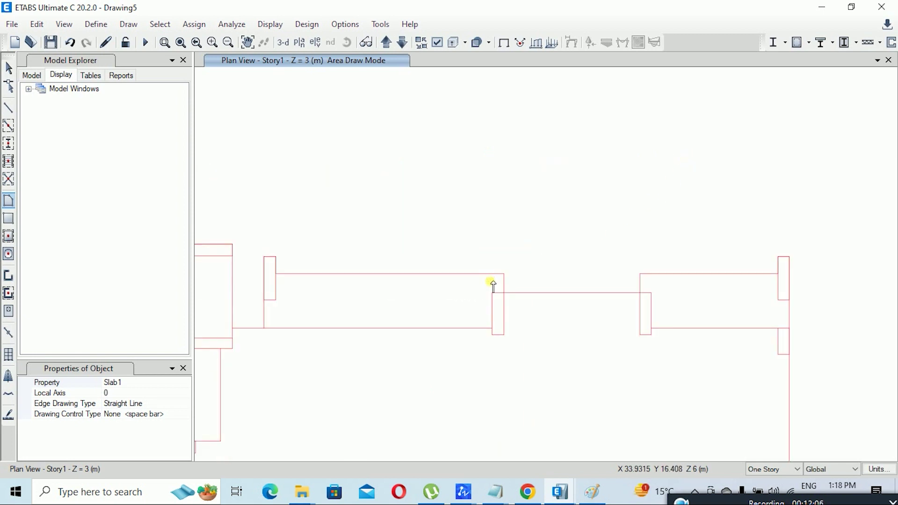
click(643, 293)
click(641, 274)
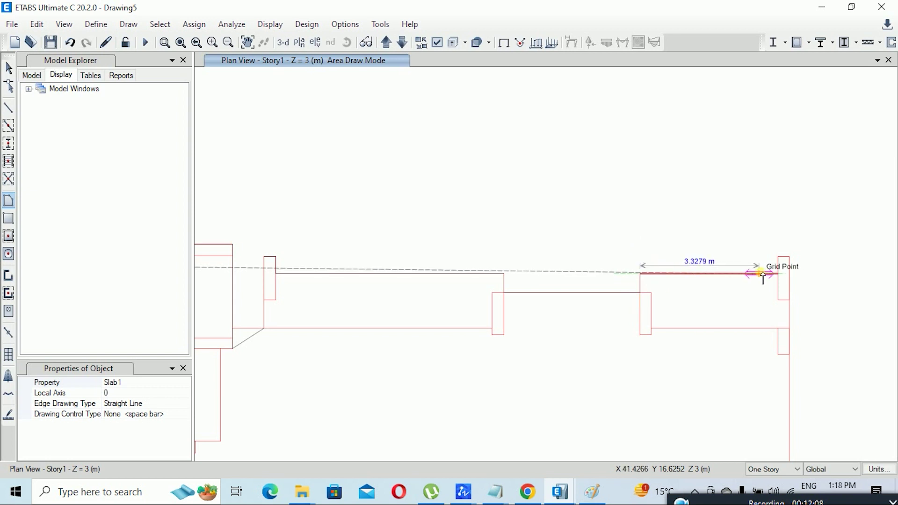
click(782, 271)
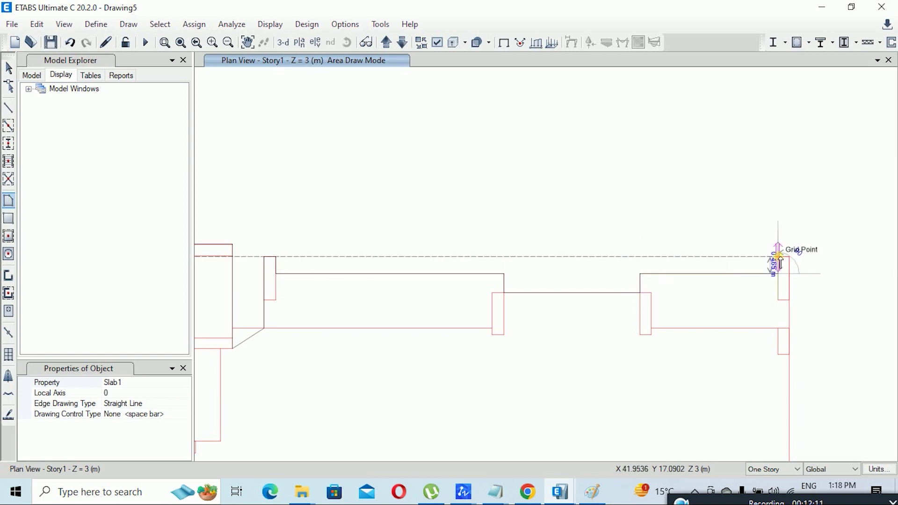
scroll(772, 215, down, 3)
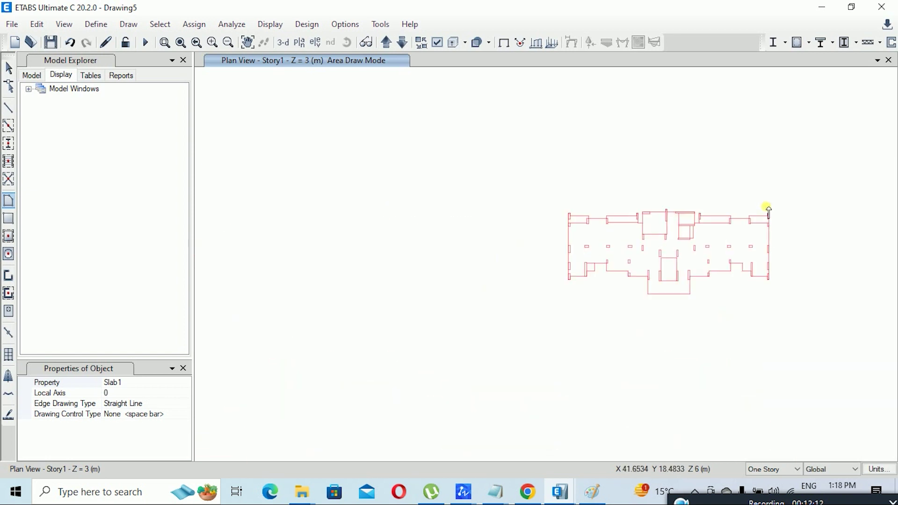
scroll(771, 271, up, 4)
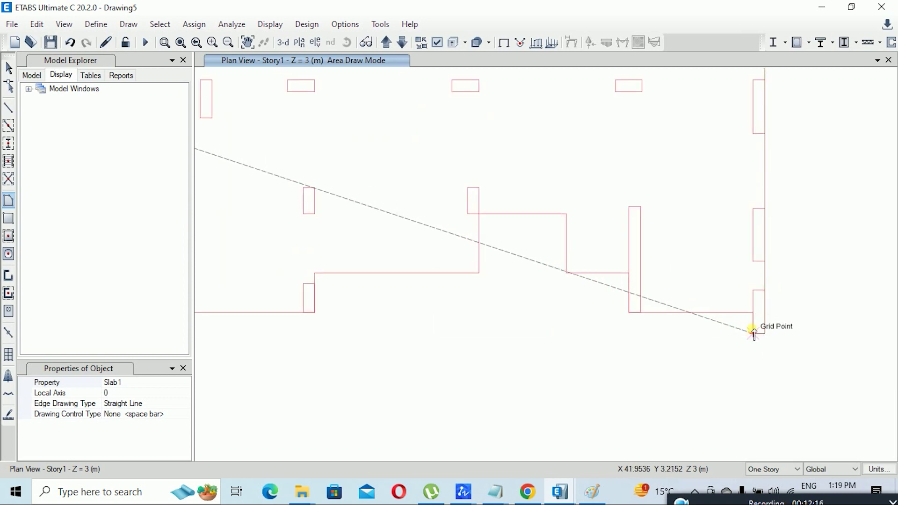
Step: Trace the stepped lower-right edge of the slab from the bottom corner column through the notch to its inner lower corner
click(753, 313)
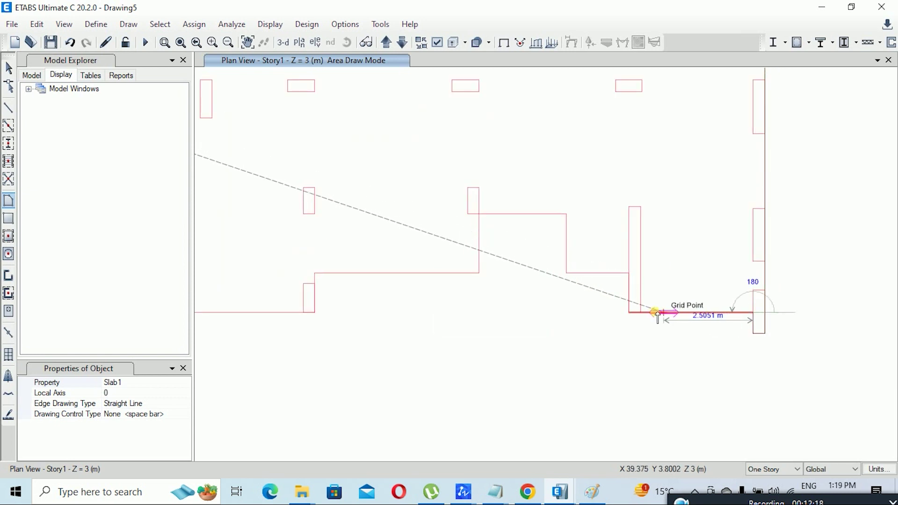
click(629, 312)
click(629, 273)
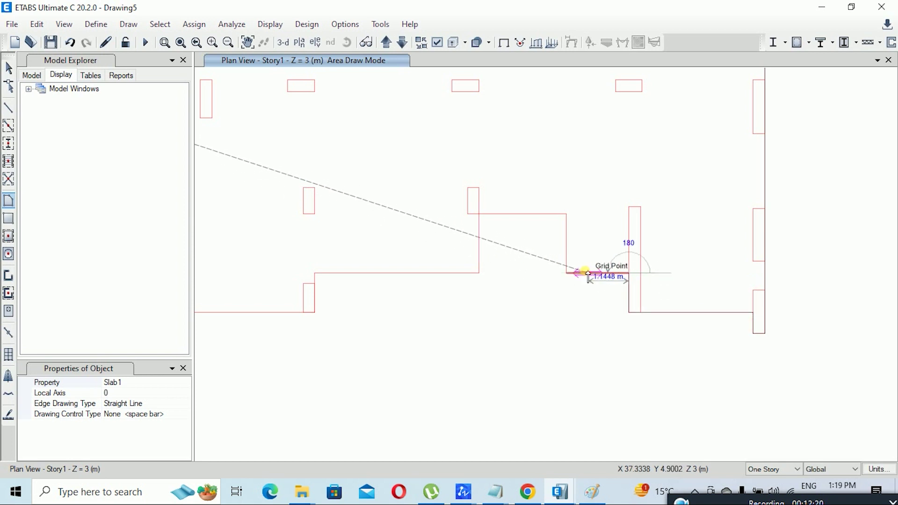
click(566, 272)
click(567, 214)
click(479, 214)
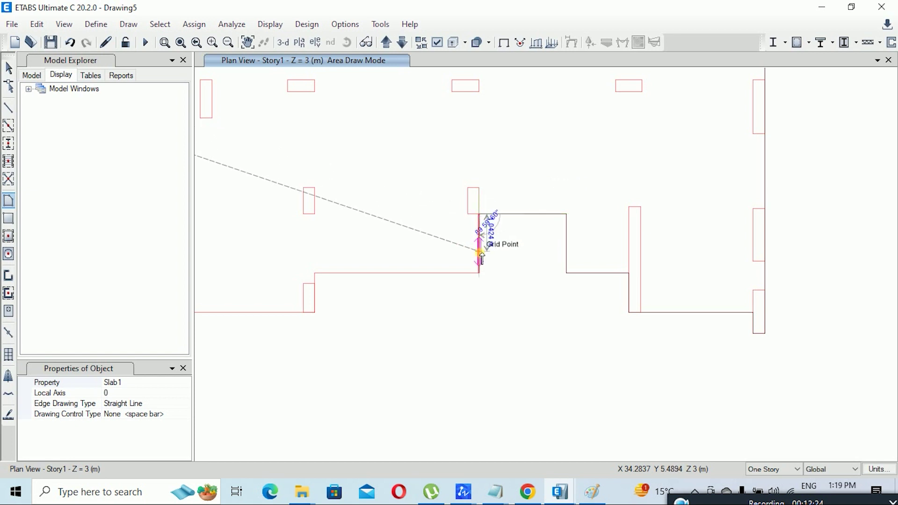
click(481, 272)
scroll(514, 270, down, 4)
scroll(453, 275, up, 4)
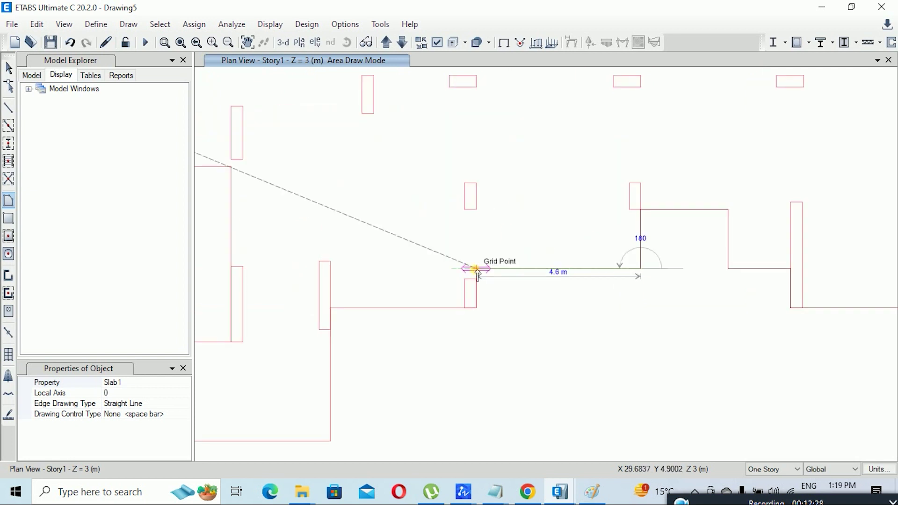
Step: Continue the slab outline along the lower edge and around the central rectangular projection to its left-hand column
click(476, 269)
click(477, 308)
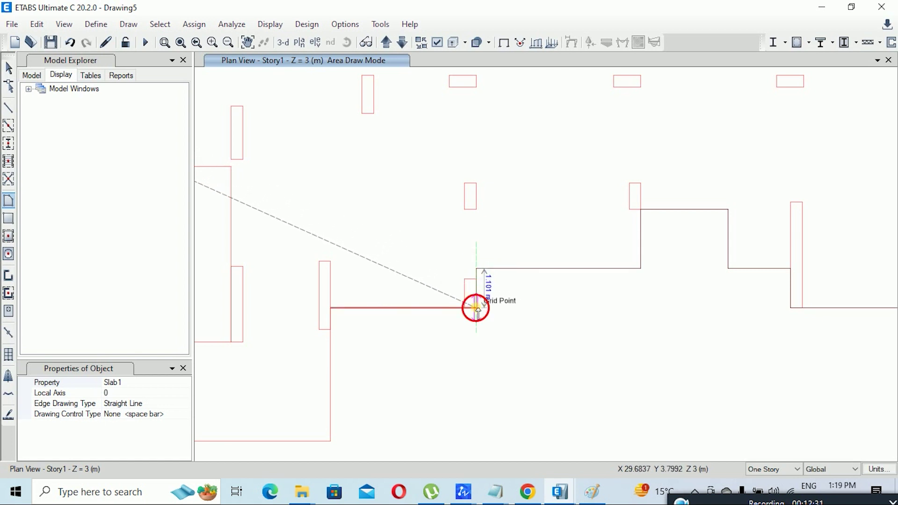
click(332, 308)
scroll(415, 219, down, 3)
click(386, 301)
scroll(275, 262, up, 4)
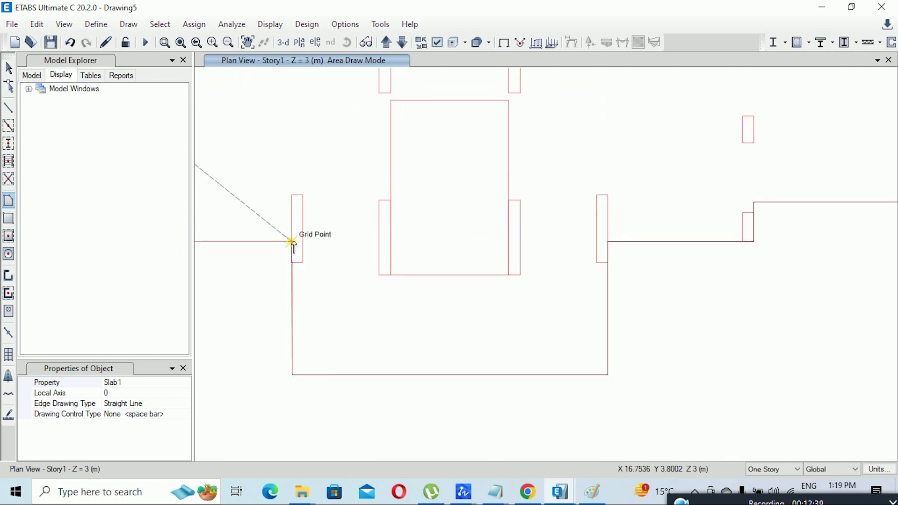
scroll(366, 274, down, 3)
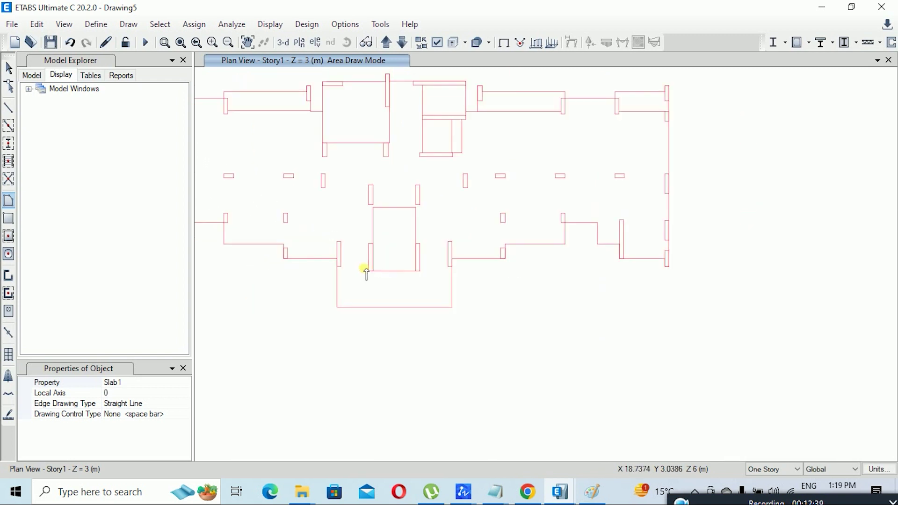
scroll(287, 257, up, 4)
Step: Trace the stepped lower-left edge of the slab up to the upper corner of the left-hand notch
click(286, 260)
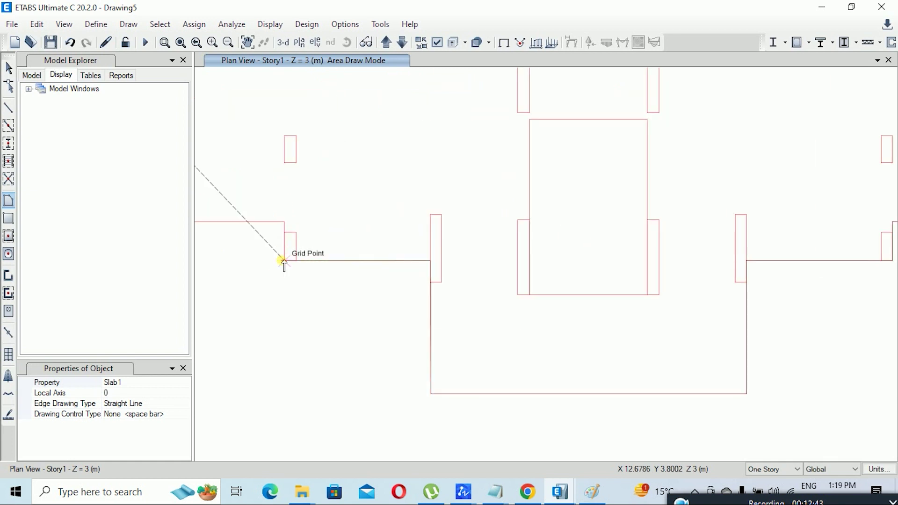
click(284, 222)
middle_drag(329, 250, 557, 312)
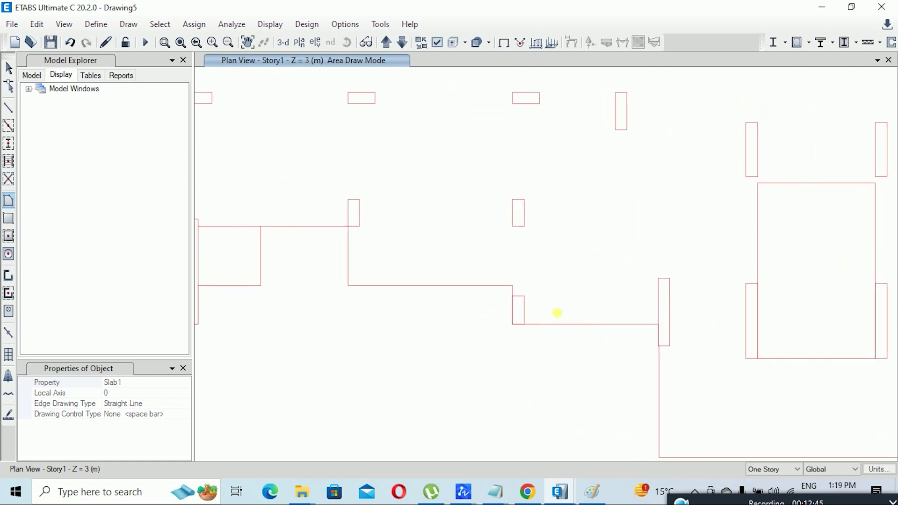
click(350, 286)
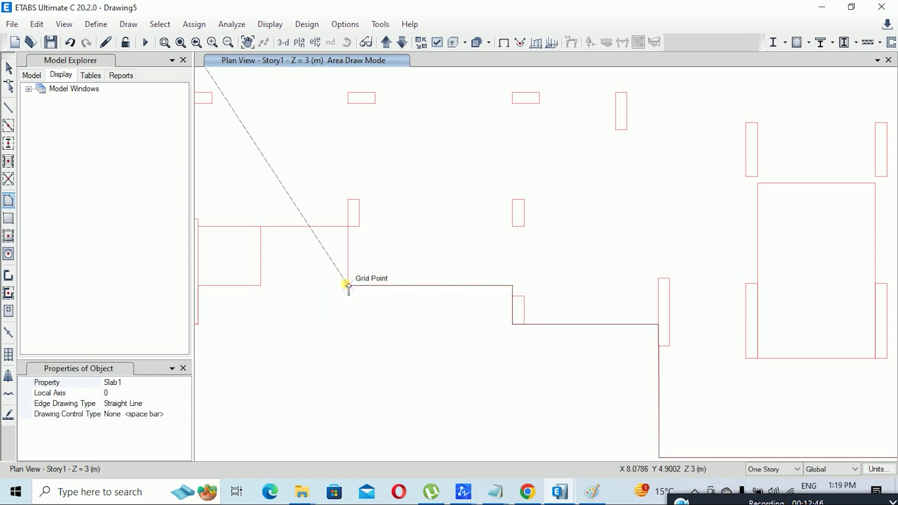
click(348, 227)
scroll(469, 274, down, 3)
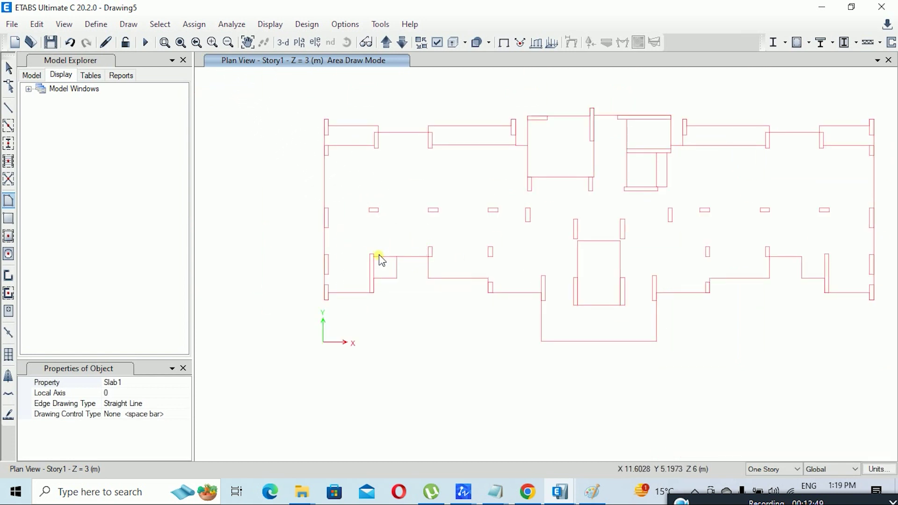
Step: Finish tracing the Slab1 outline through the lower-left notch and around the bottom-left corner column, and close the slab
scroll(380, 258, up, 3)
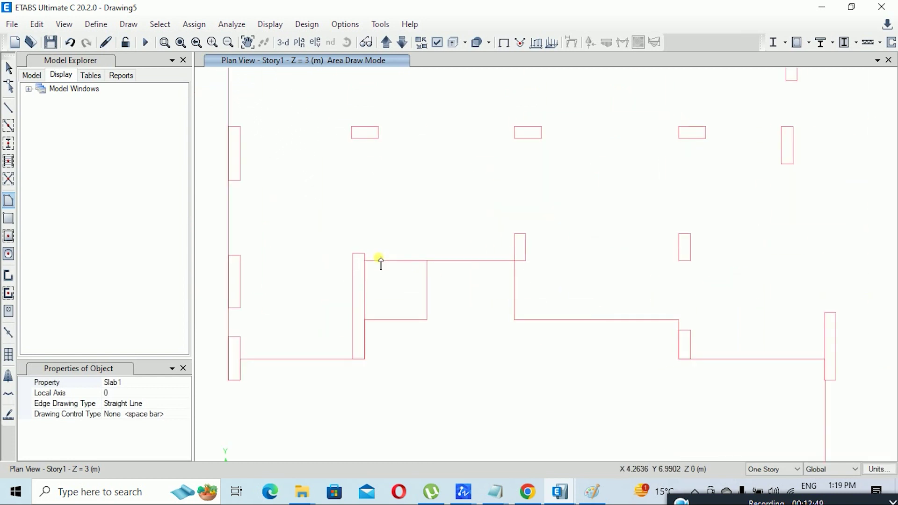
click(427, 261)
click(427, 320)
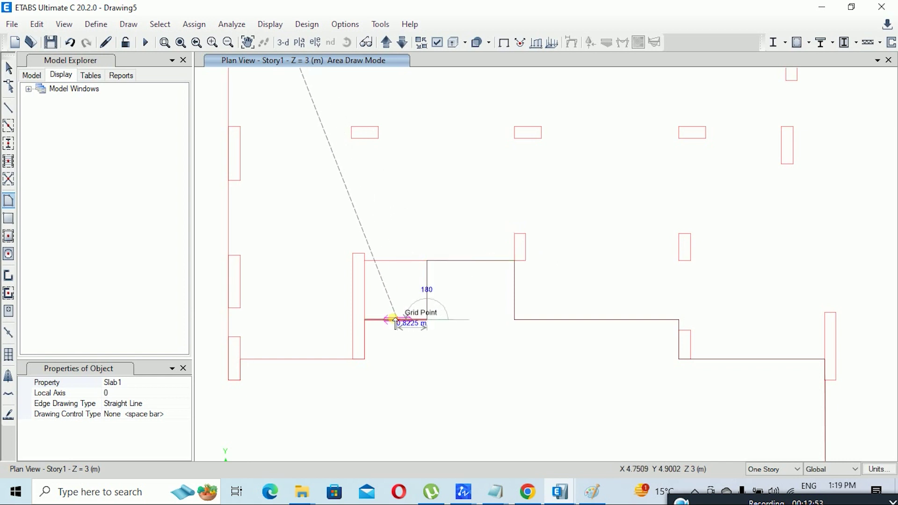
click(365, 319)
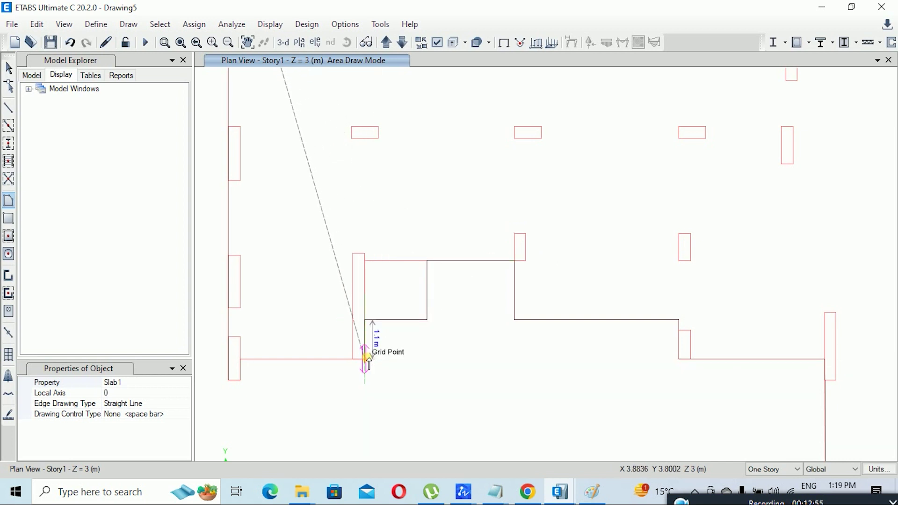
click(364, 359)
click(240, 359)
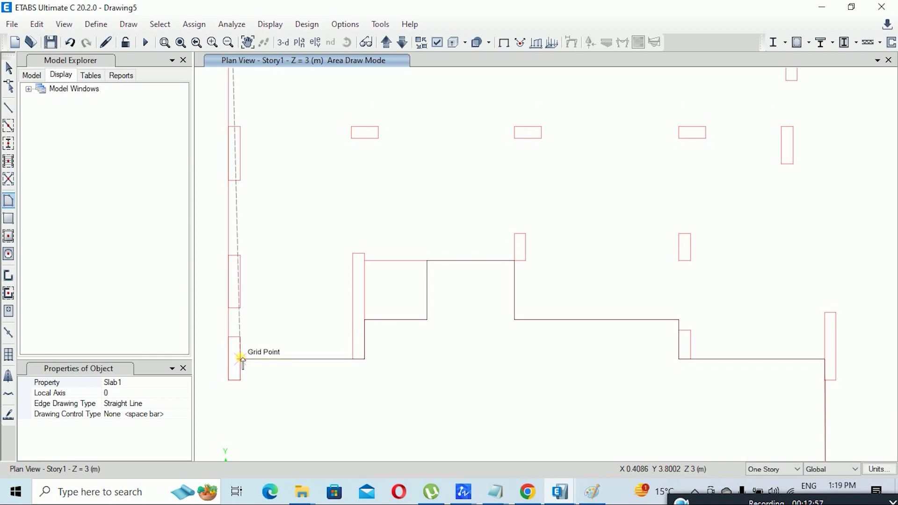
click(241, 383)
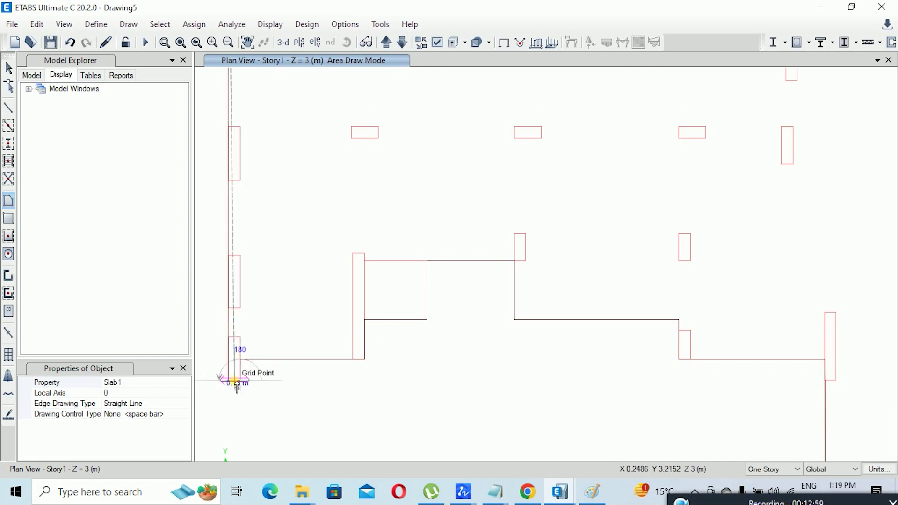
double_click(229, 320)
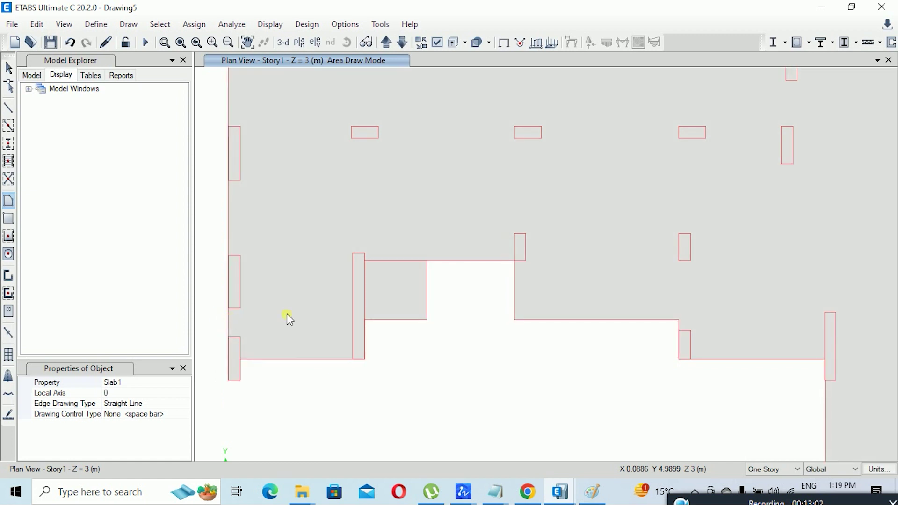
Step: Start the column drawing command and bring the columns in the plan's left half into view
scroll(566, 336, down, 6)
middle_drag(587, 311, 559, 292)
scroll(526, 283, up, 4)
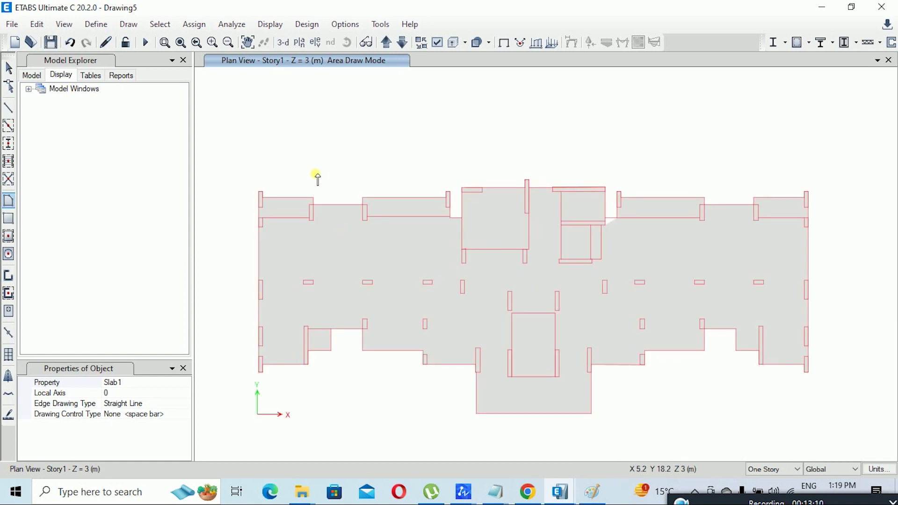
click(11, 146)
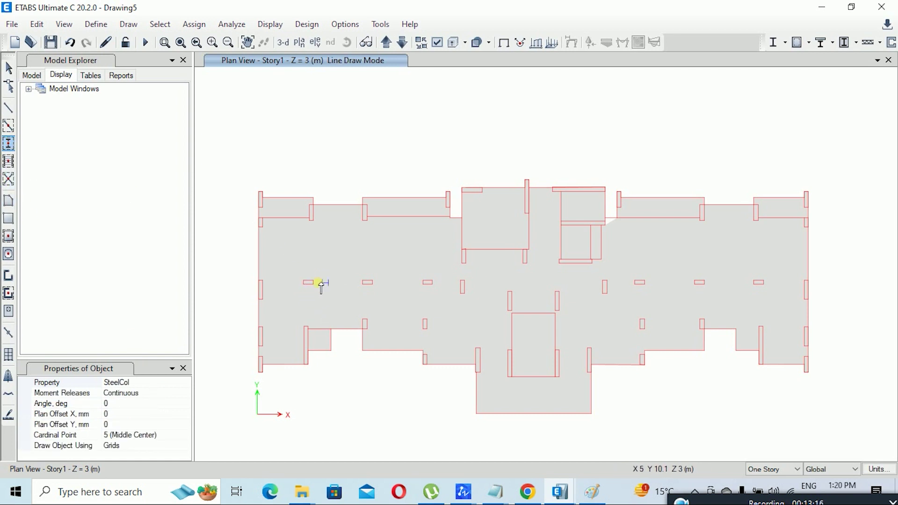
scroll(362, 294, up, 3)
middle_drag(379, 293, 521, 307)
Step: Switch to the GA-1002 FIRST FLOOR FRAMING PLAN drawing in ZWCAD and restore its isolated layers with LAYUNISO
mouse_move(463, 494)
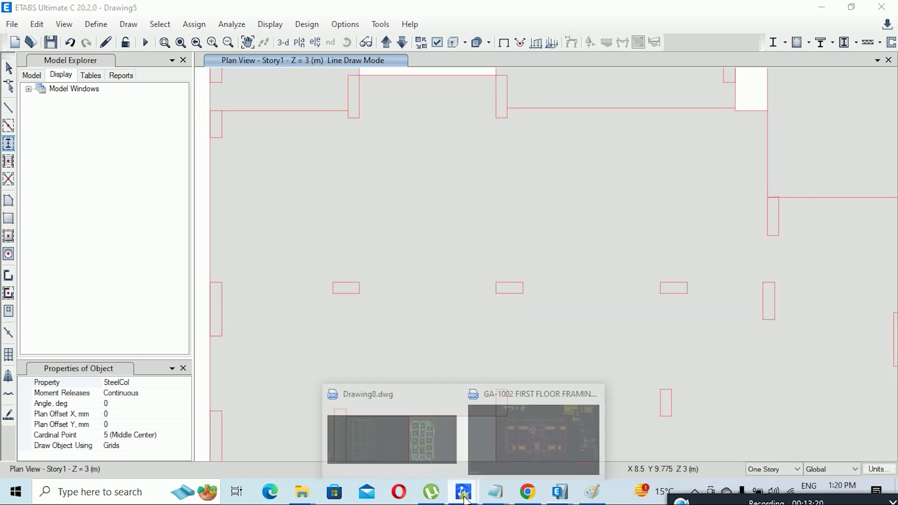
click(516, 425)
scroll(445, 306, down, 3)
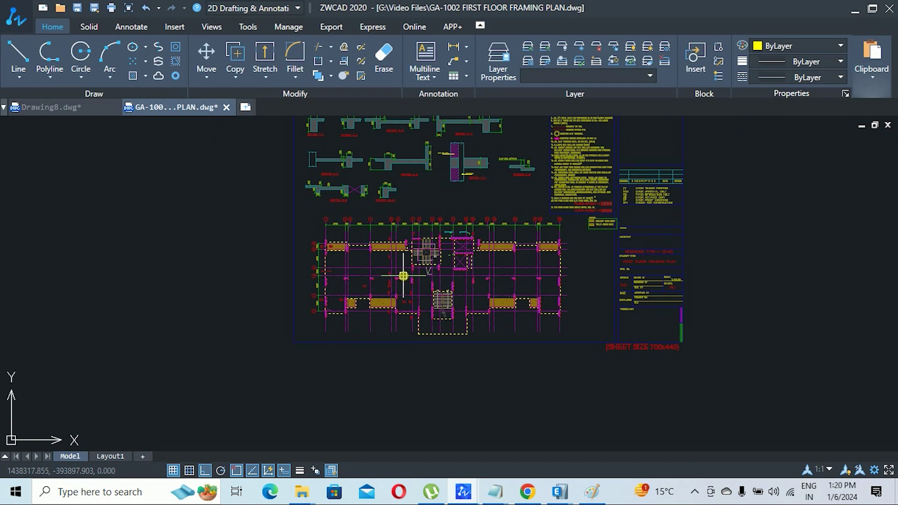
text(LAYUNISO)
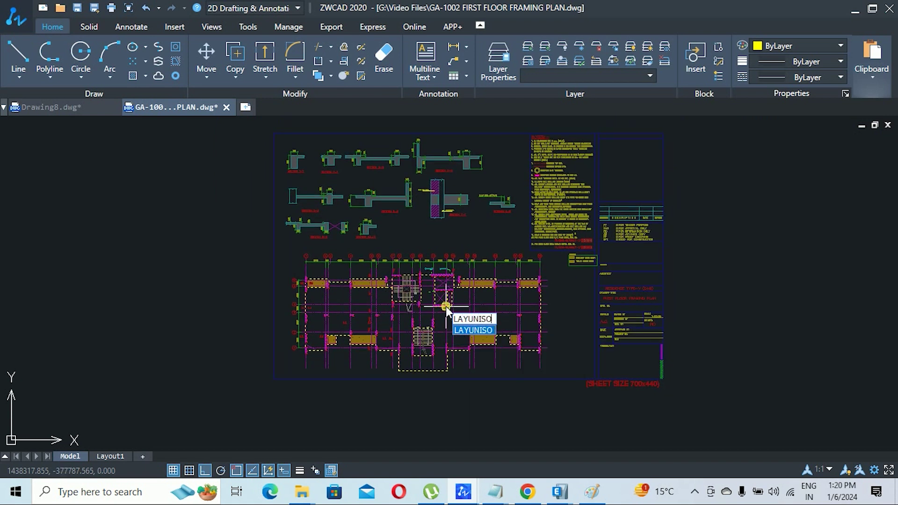
key(Return)
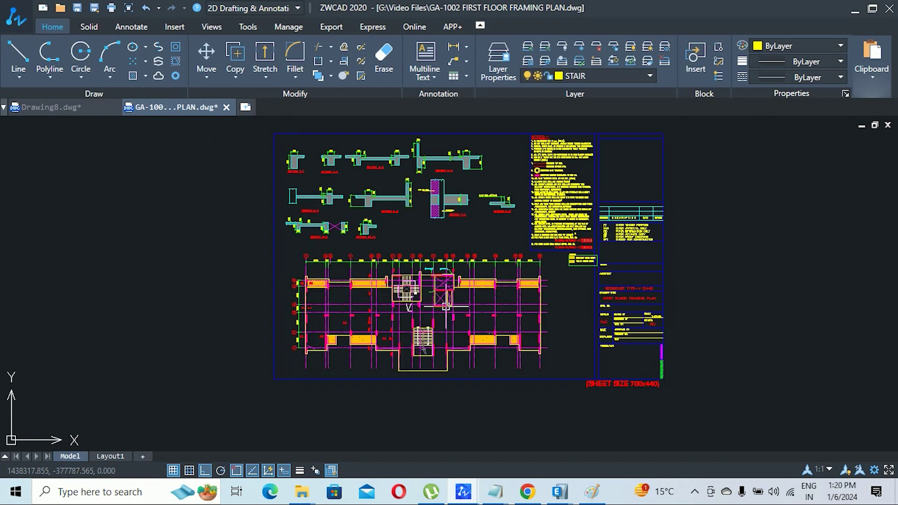
Step: Add linear dimensions for the length and width of the second horizontal column from the left, just below gridline D
scroll(365, 313, up, 4)
scroll(390, 316, up, 3)
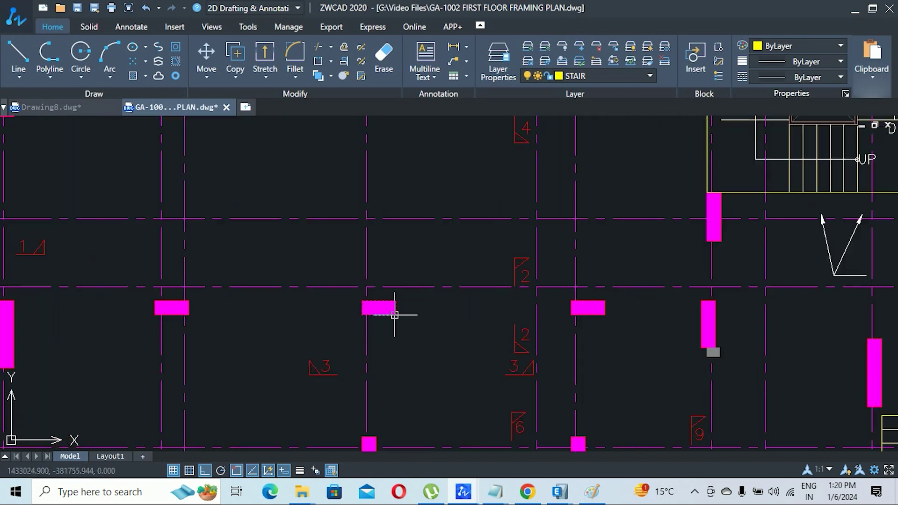
text(DLI)
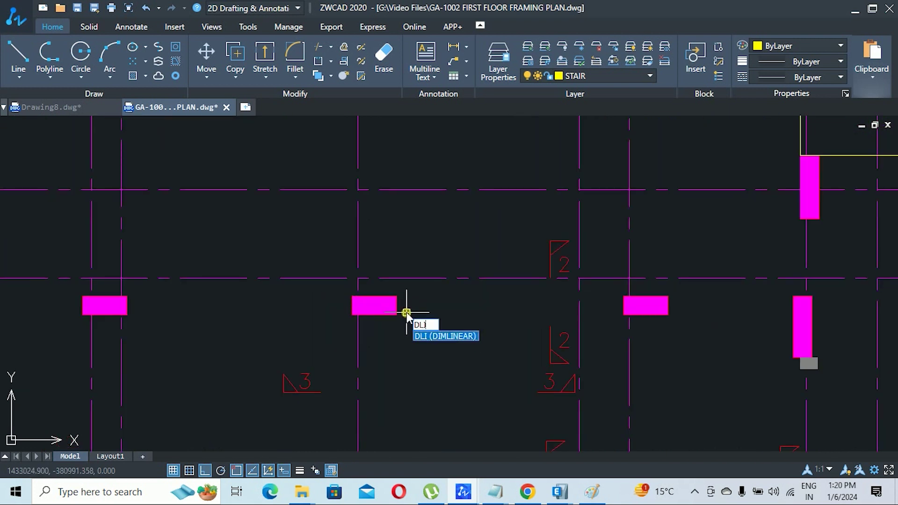
key(Return)
scroll(407, 312, up, 2)
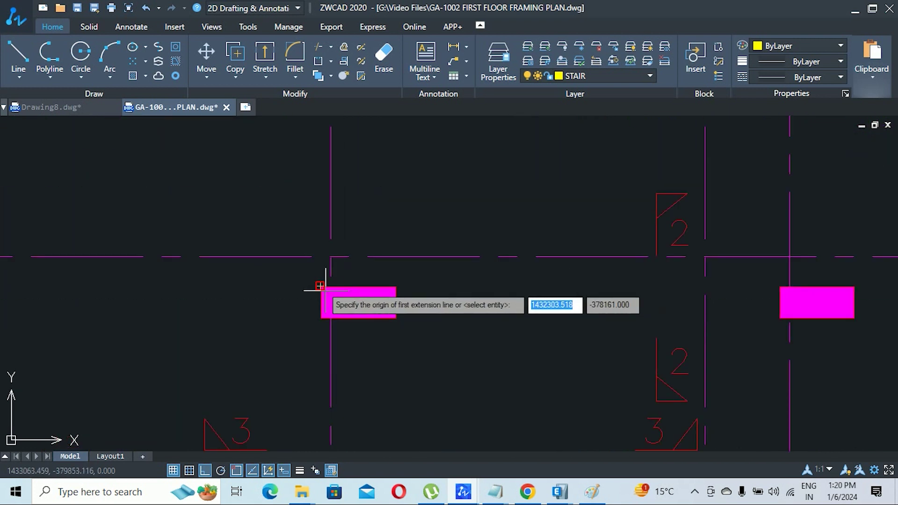
click(394, 286)
click(321, 287)
click(388, 258)
key(Return)
click(375, 288)
click(375, 318)
click(427, 262)
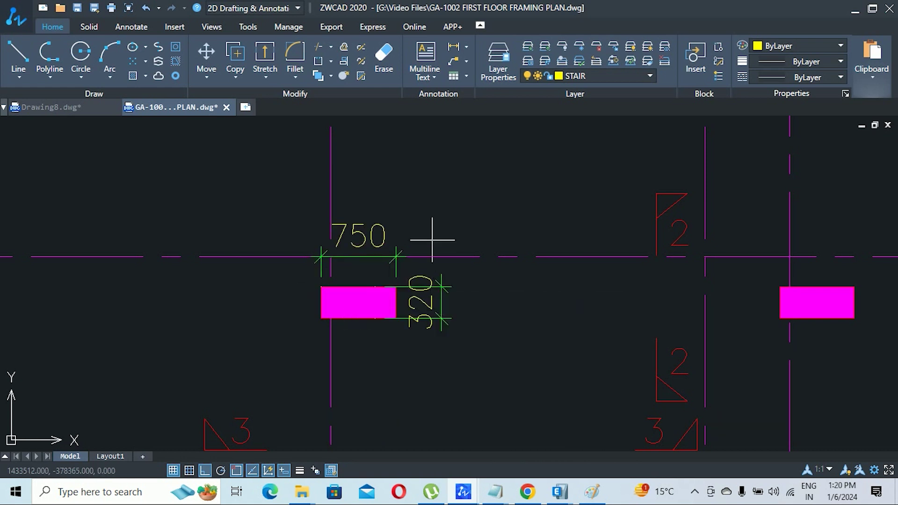
Step: Add a linear dimension for the thickness of the wall along the lower side of the lift shaft
scroll(437, 262, down, 4)
middle_drag(620, 255, 542, 283)
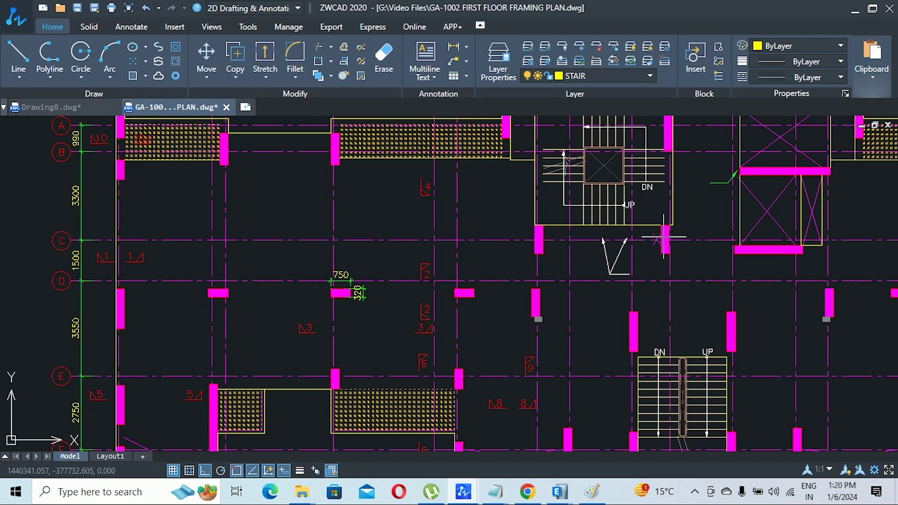
scroll(540, 251, up, 5)
middle_drag(617, 268, 44, 263)
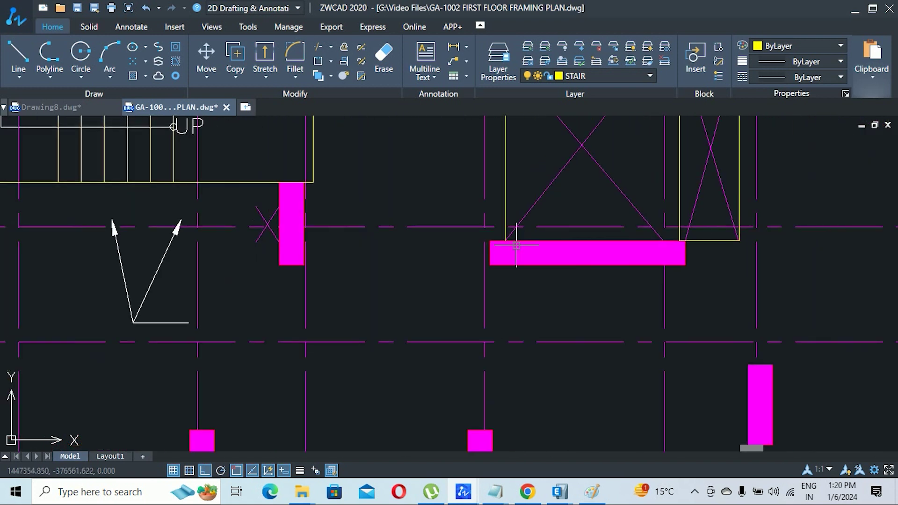
scroll(517, 246, up, 3)
key(Return)
click(519, 235)
click(519, 288)
click(388, 260)
scroll(447, 236, down, 3)
scroll(448, 236, down, 6)
middle_drag(465, 229, 493, 320)
scroll(341, 284, up, 2)
scroll(341, 285, down, 3)
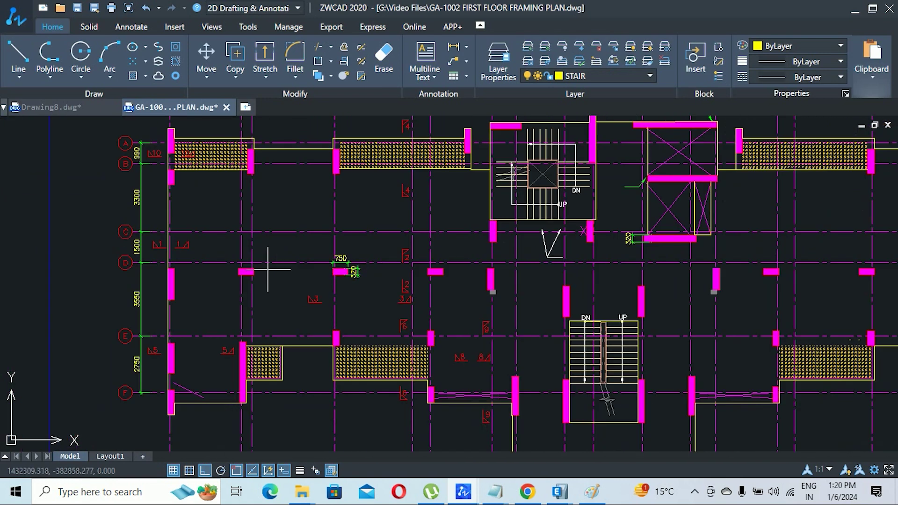
middle_drag(285, 245, 341, 293)
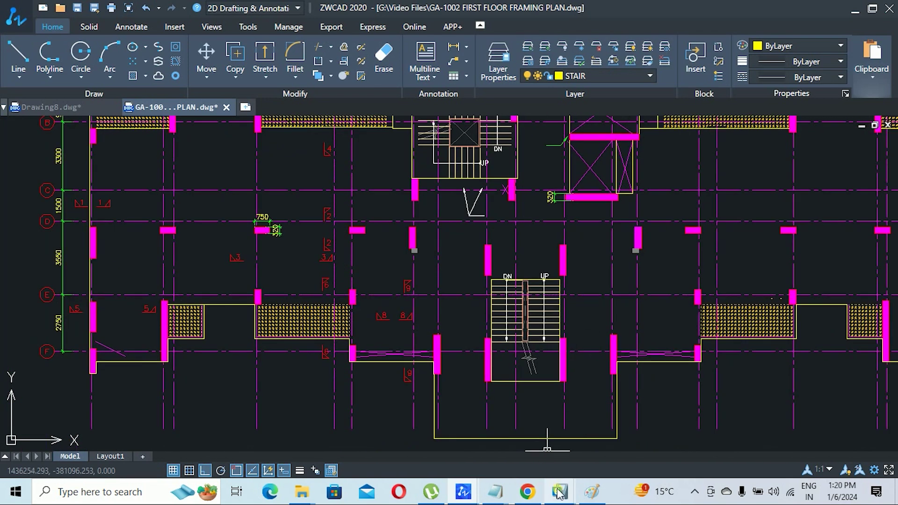
Step: Switch back to ETABS and add a new frame section property with the Concrete Rectangular shape
mouse_move(559, 491)
click(619, 444)
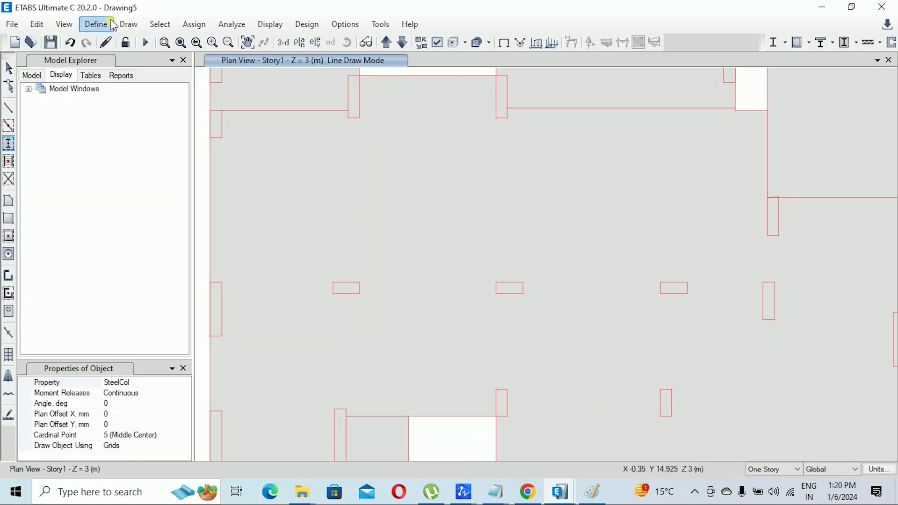
click(96, 24)
mouse_move(122, 64)
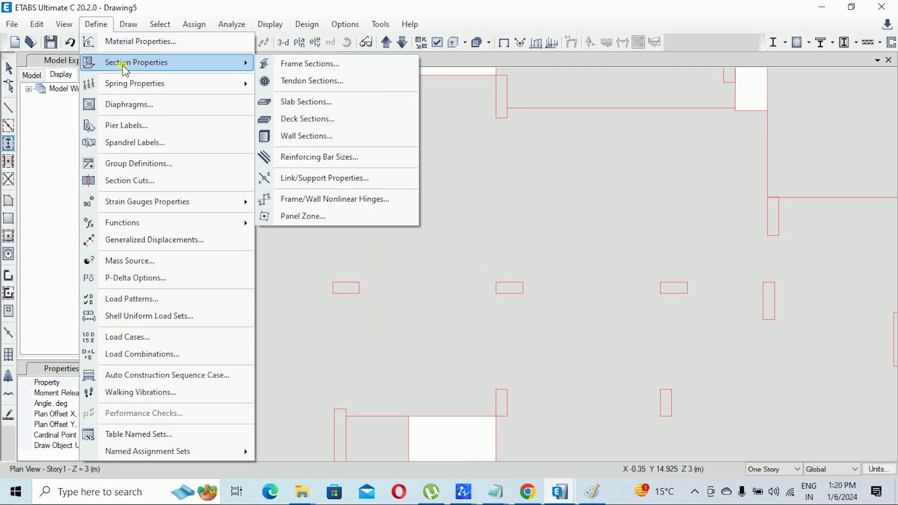
click(326, 66)
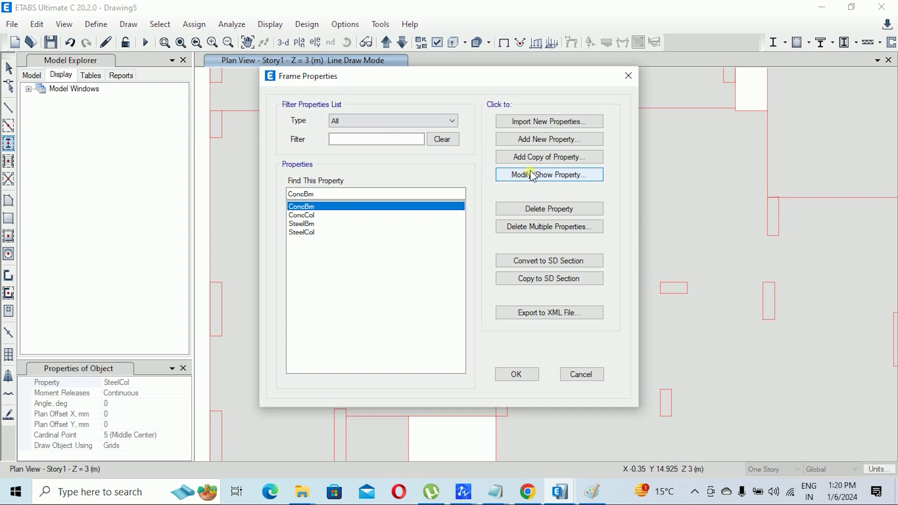
click(540, 140)
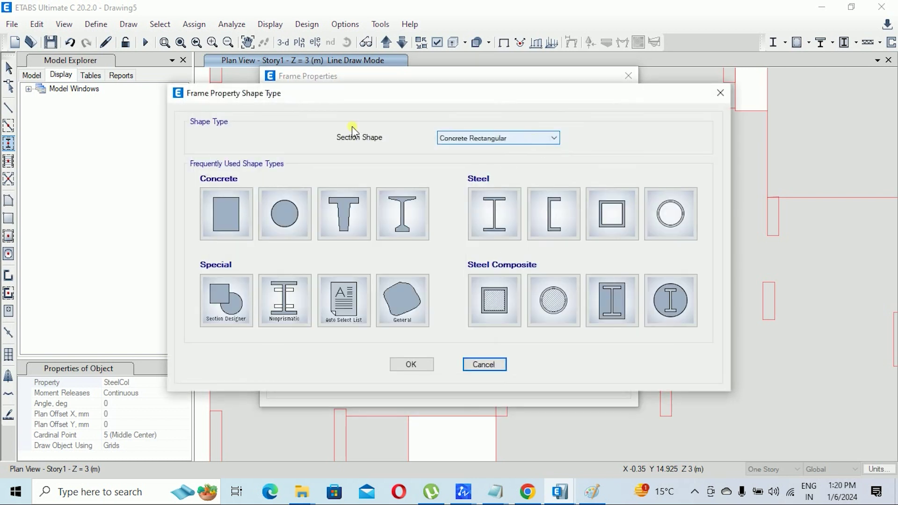
click(226, 223)
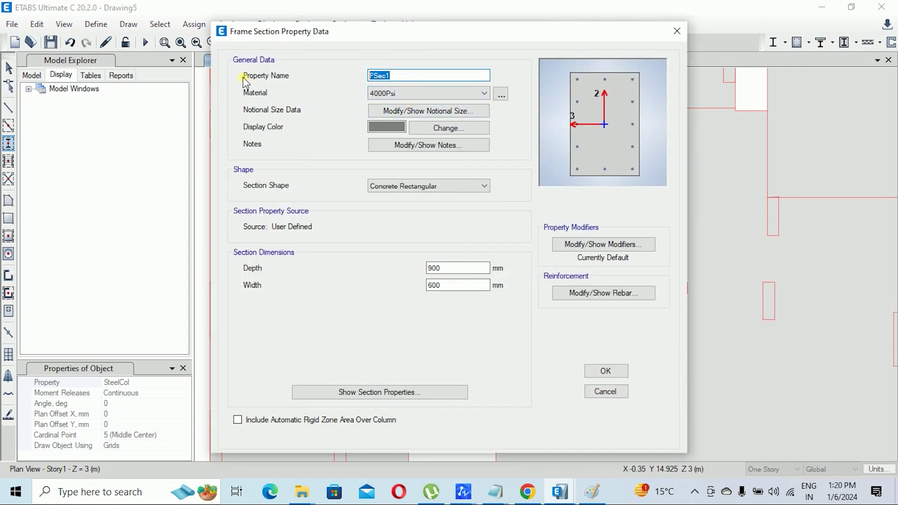
Step: Name the frame section C 320X750, set its depth to 750 mm and width to 320 mm, and accept it
text(C)
click(457, 270)
text(750)
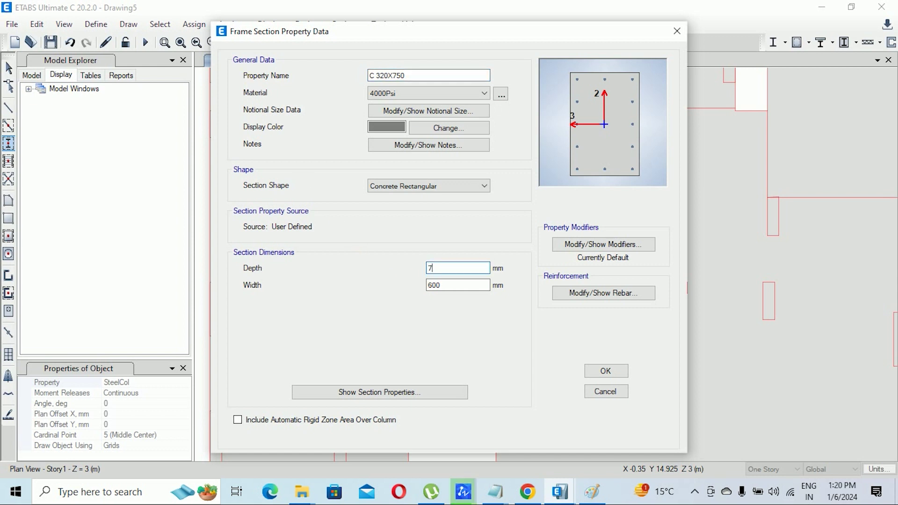
click(442, 286)
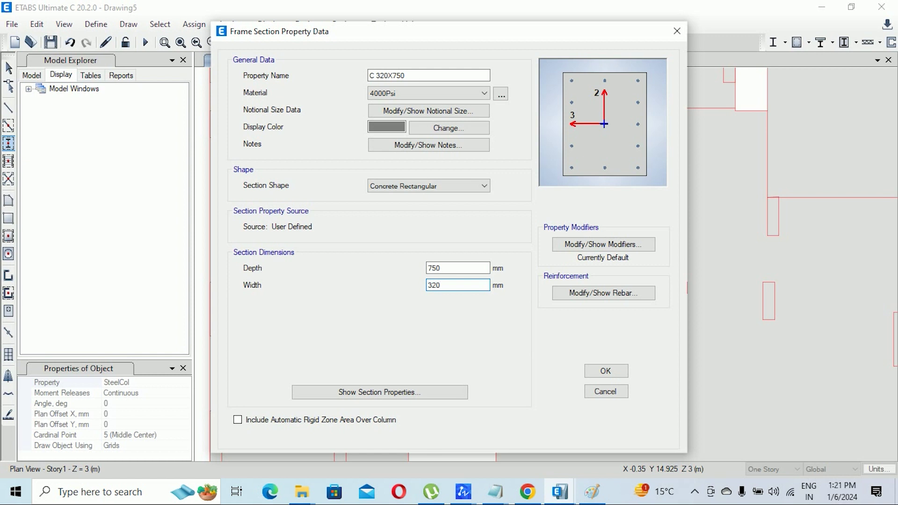
click(624, 373)
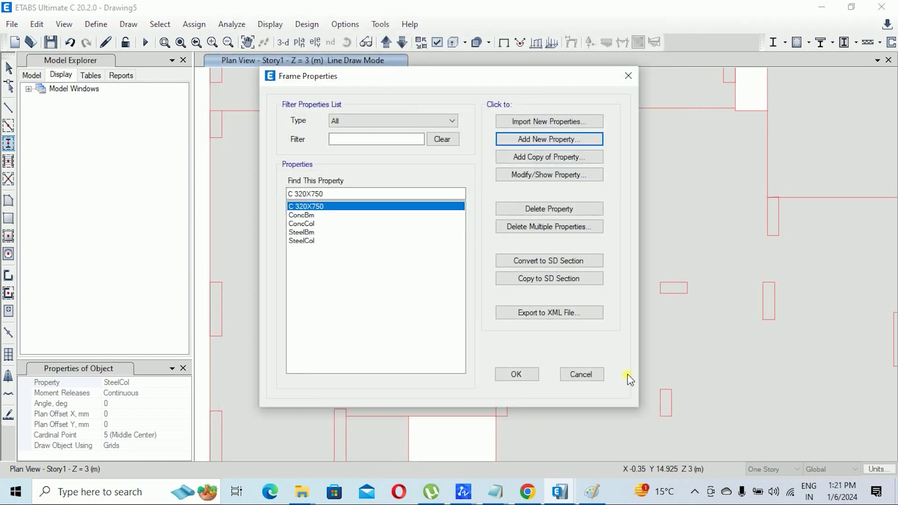
click(523, 376)
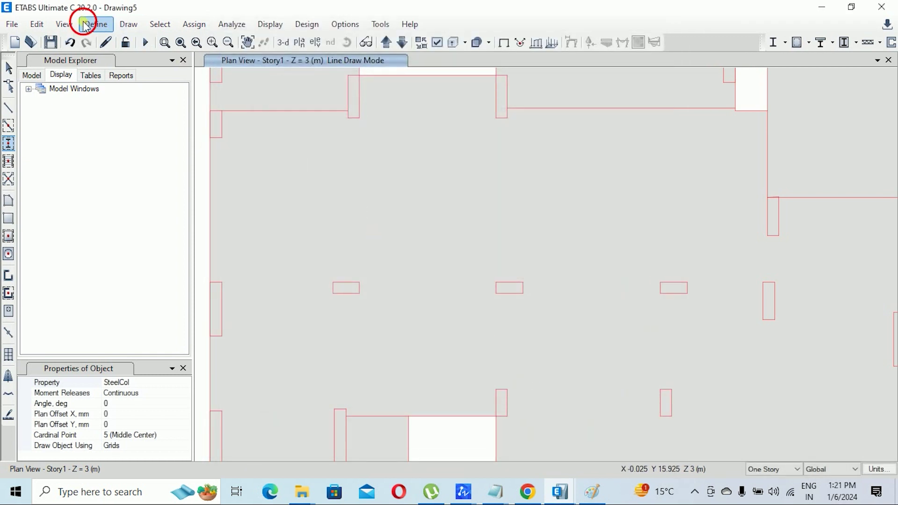
Step: Add a new wall section property named Wall 320 MM with a thickness of 320 mm
click(94, 23)
mouse_move(123, 71)
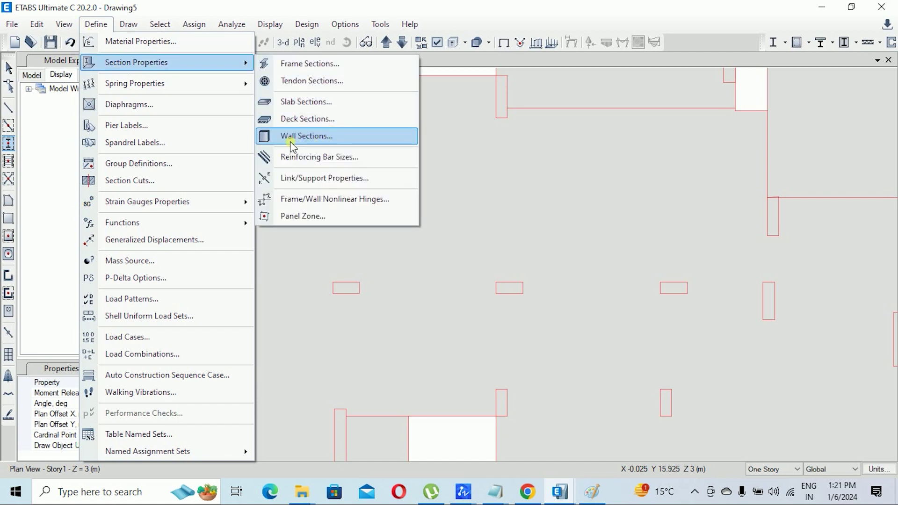
click(317, 139)
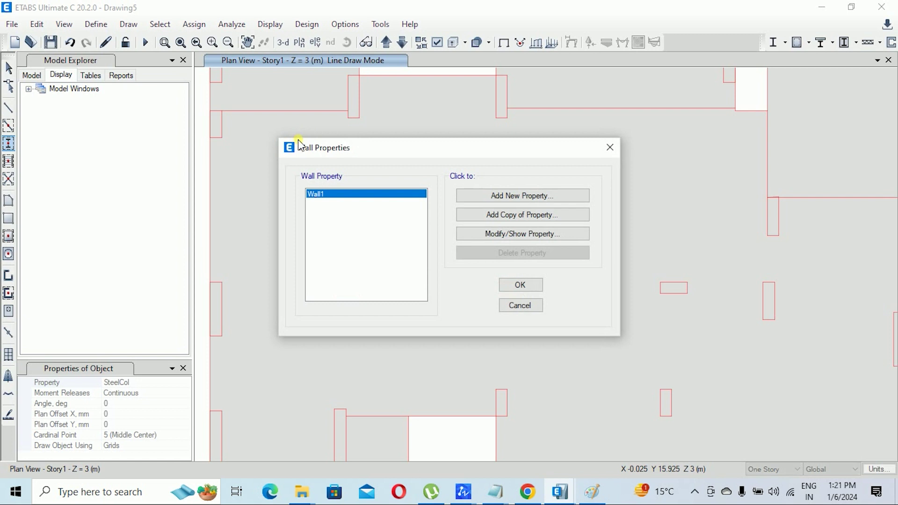
click(496, 194)
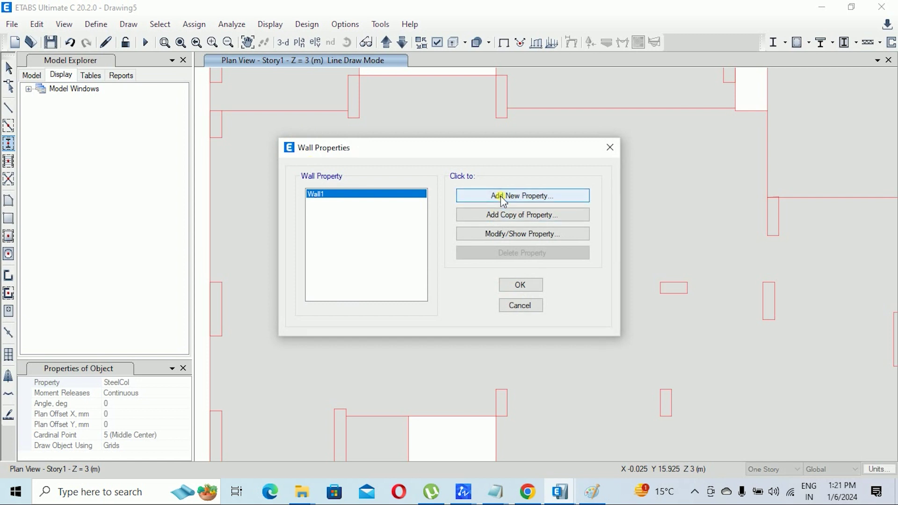
click(472, 138)
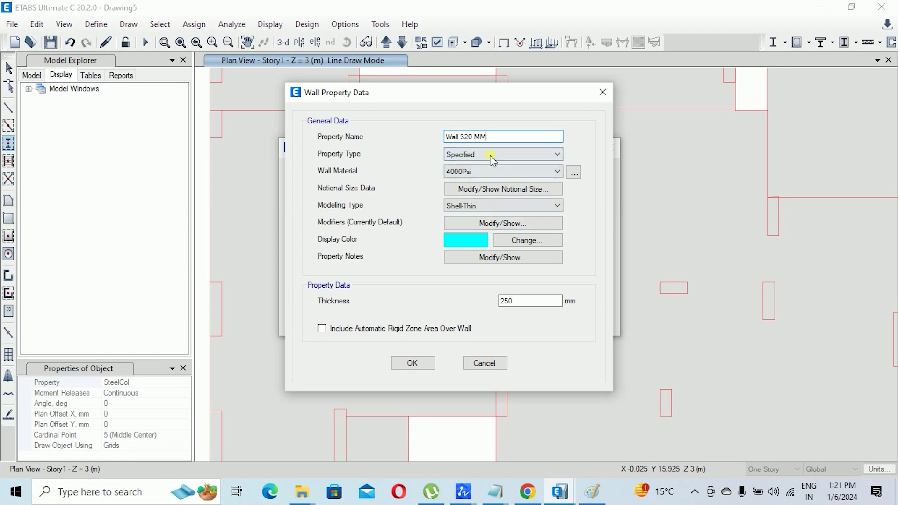
double_click(540, 303)
text(320)
click(416, 362)
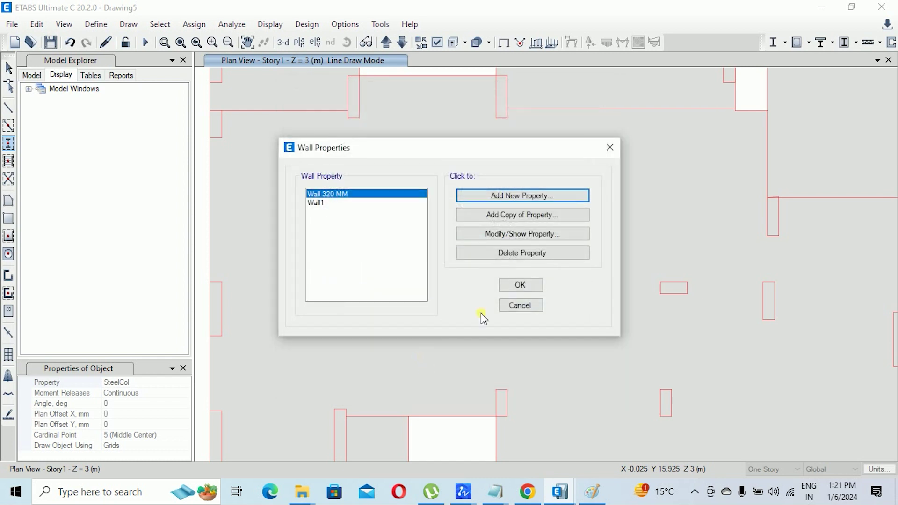
click(515, 285)
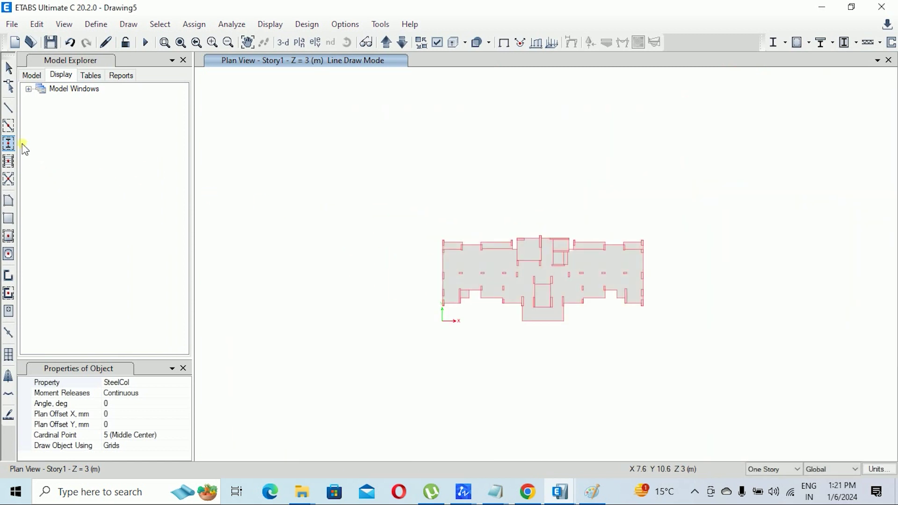
Step: Place C 320X750 columns on the three horizontal column outlines in the middle row of the plan's left half
click(9, 143)
click(137, 390)
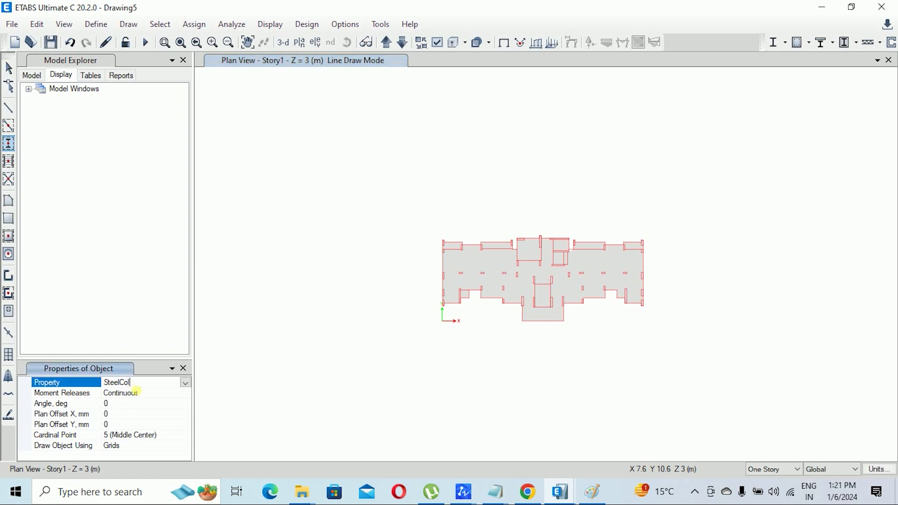
click(185, 382)
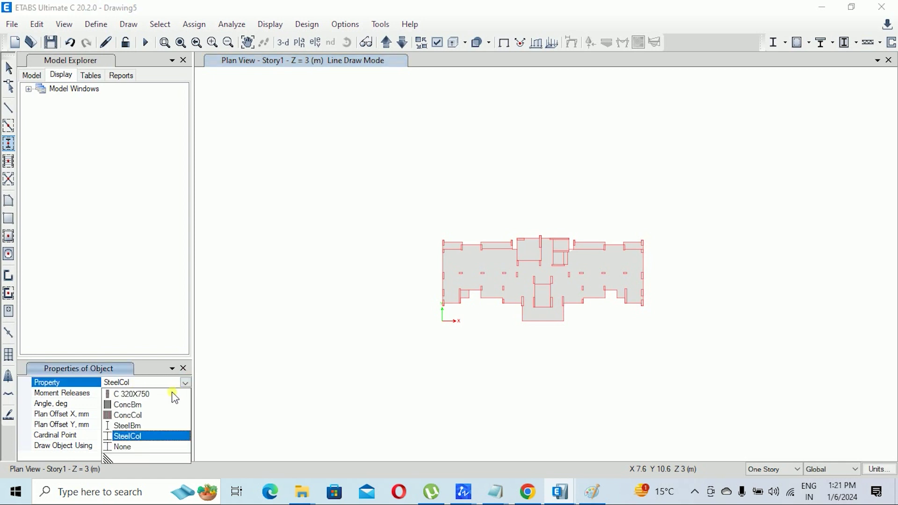
click(137, 395)
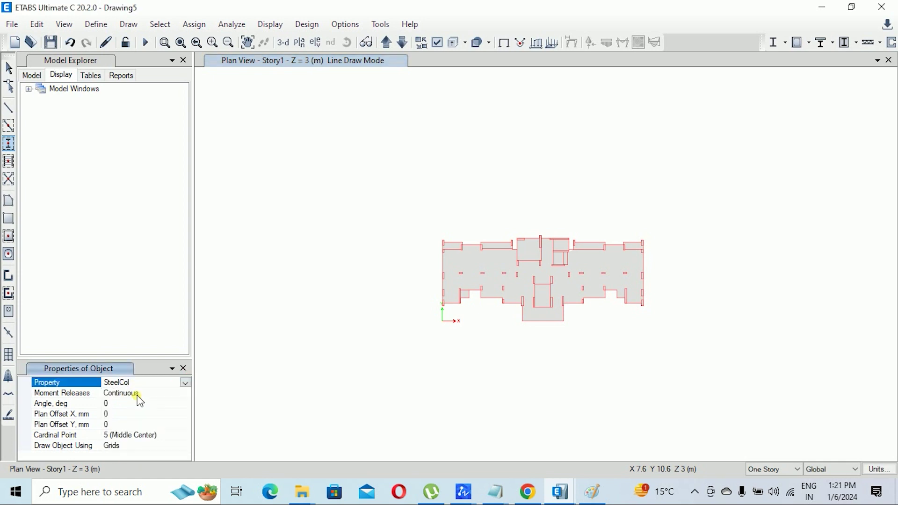
scroll(494, 276, up, 5)
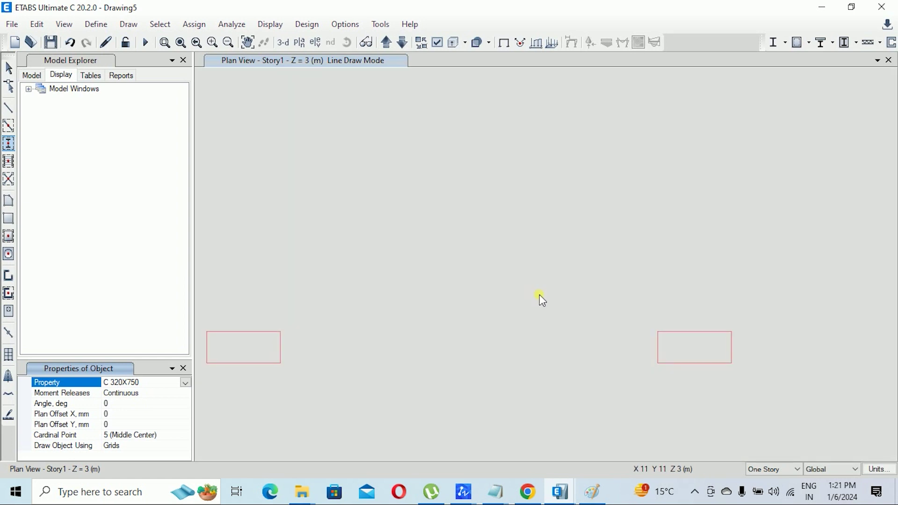
scroll(541, 299, down, 3)
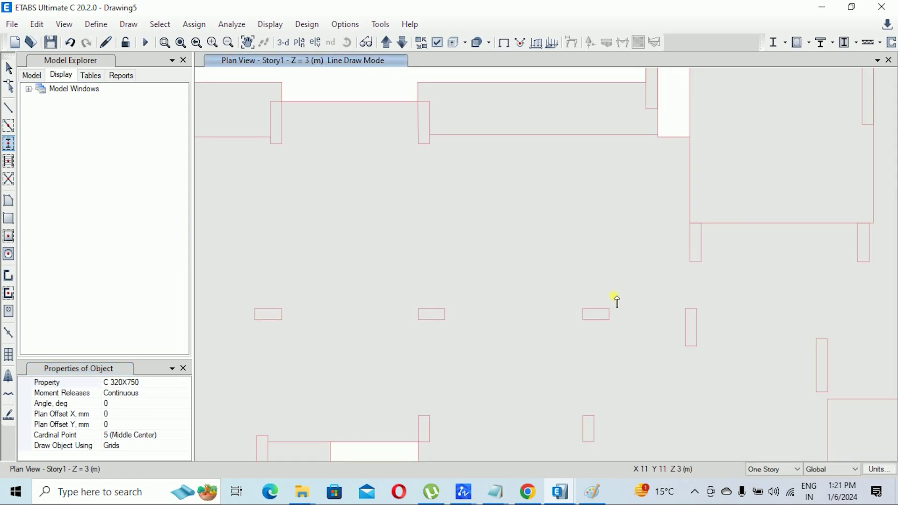
click(435, 314)
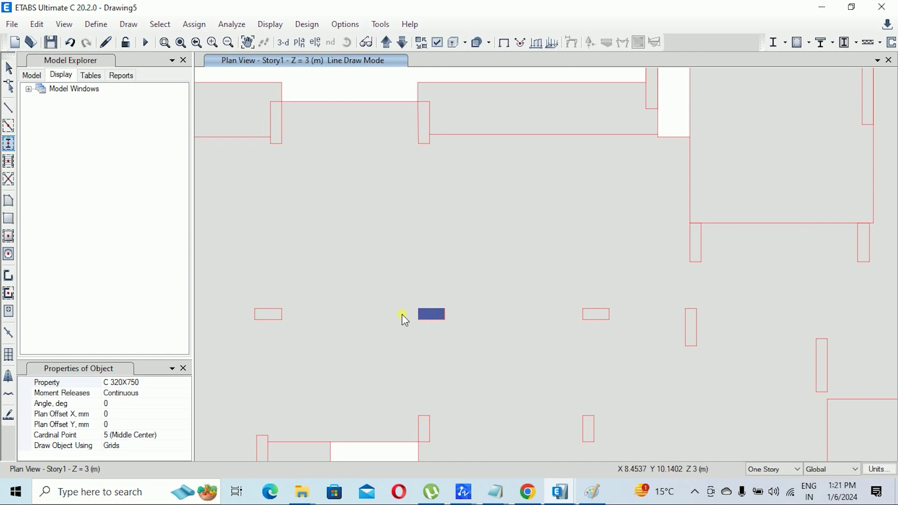
click(269, 314)
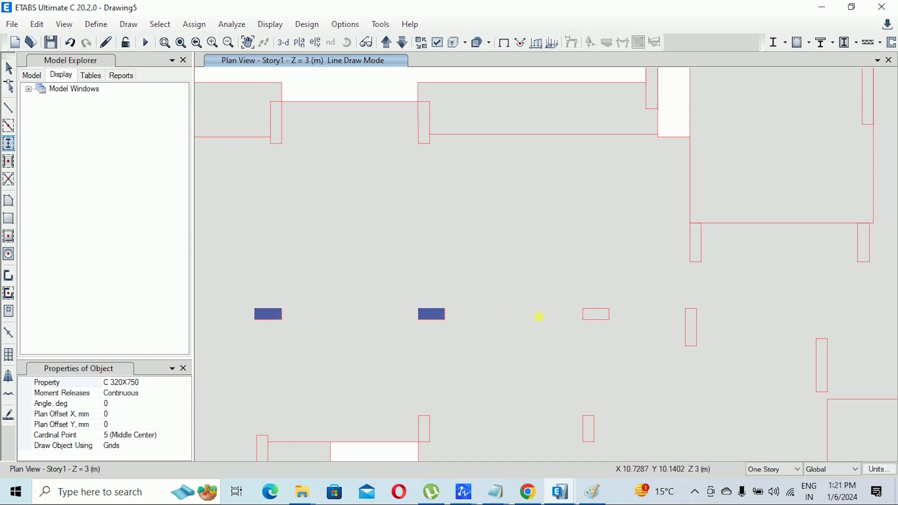
click(595, 314)
Step: Place C 320X750 columns on the three horizontal column outlines in the middle row of the plan's right half
scroll(630, 283, down, 6)
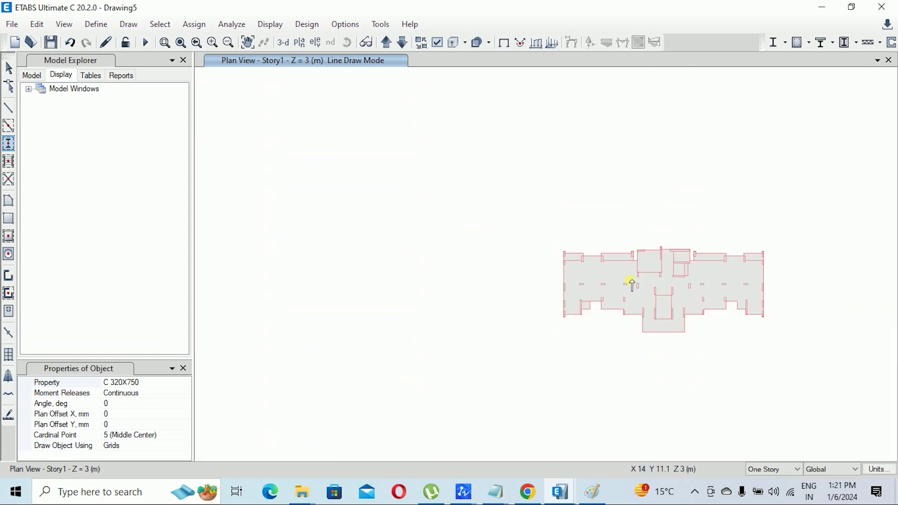
scroll(713, 287, up, 3)
scroll(680, 293, up, 3)
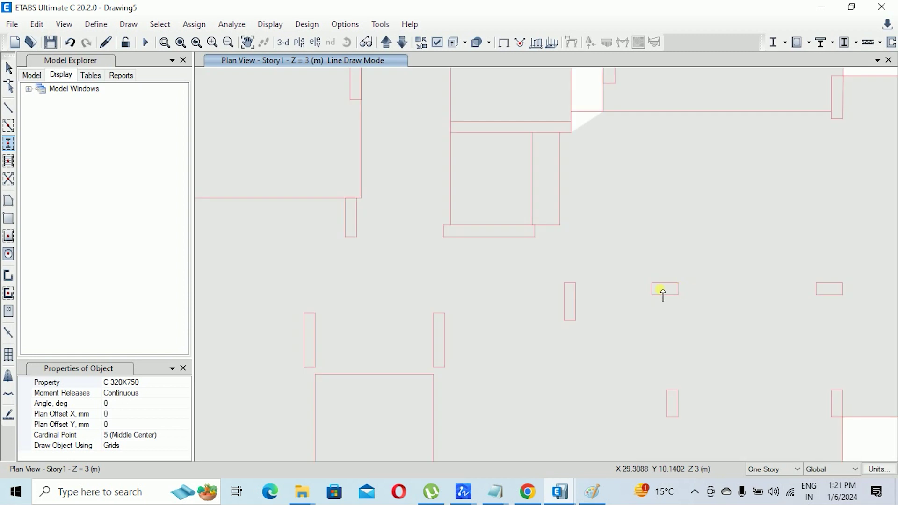
click(676, 288)
scroll(593, 295, down, 6)
scroll(621, 300, up, 6)
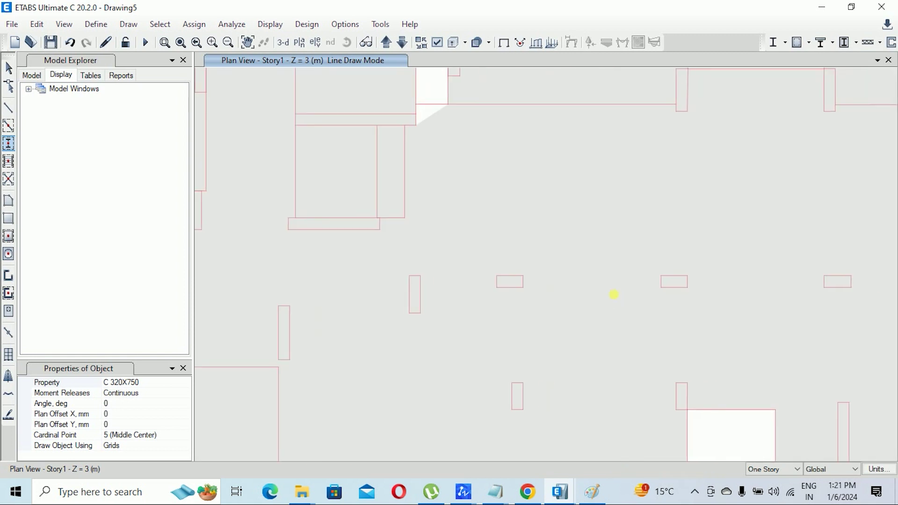
click(676, 286)
scroll(676, 286, down, 6)
scroll(633, 305, up, 6)
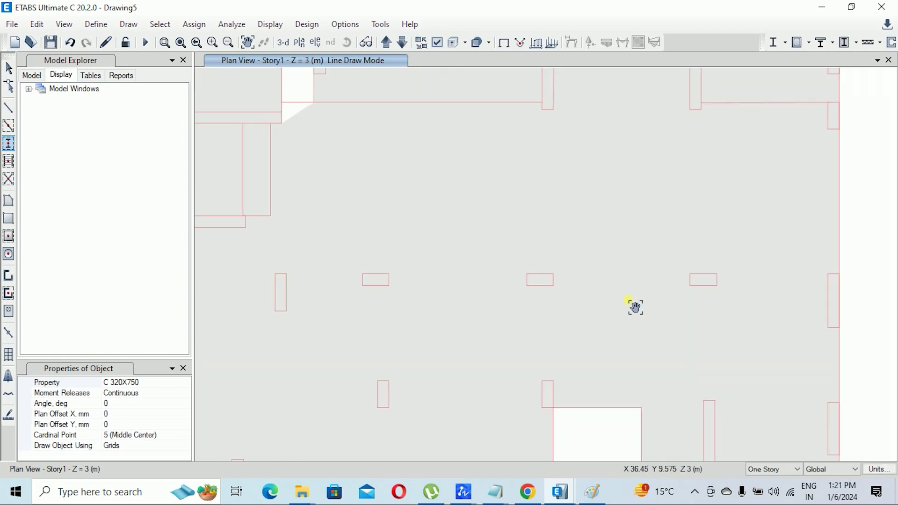
click(700, 280)
Step: Draw a Wall 320 MM pier along the centreline of the long vertical wall outline at the stair bay's upper right corner
scroll(701, 281, down, 3)
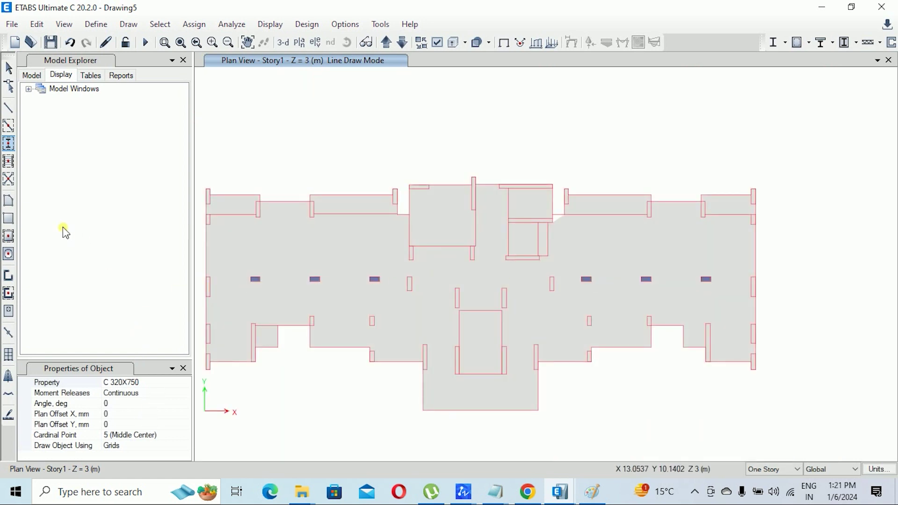
click(9, 276)
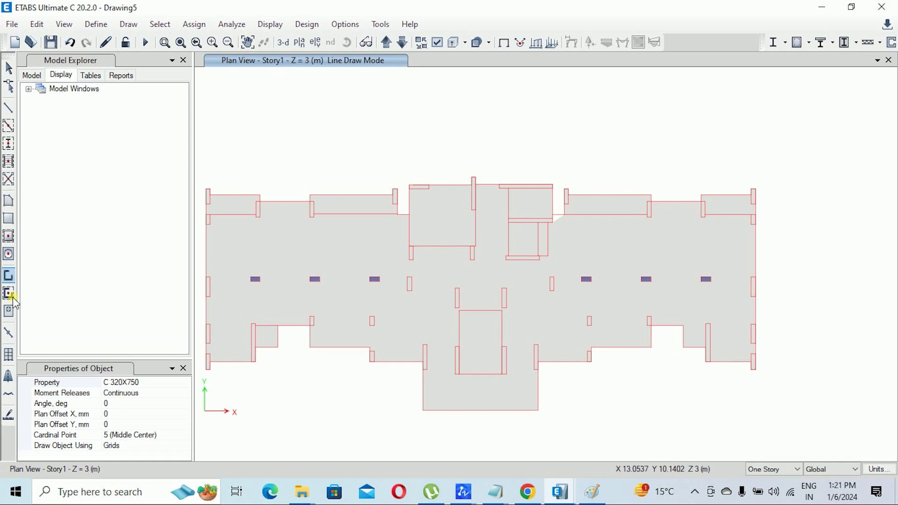
click(9, 277)
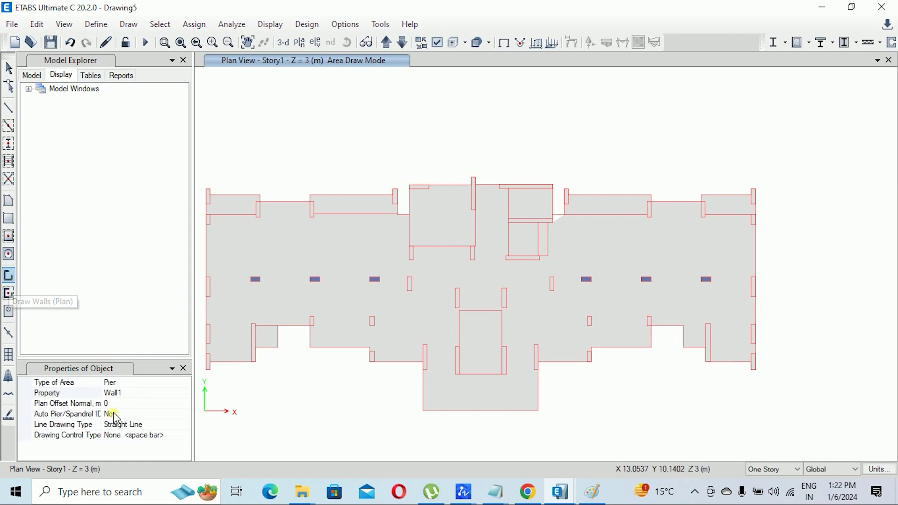
click(136, 392)
click(186, 393)
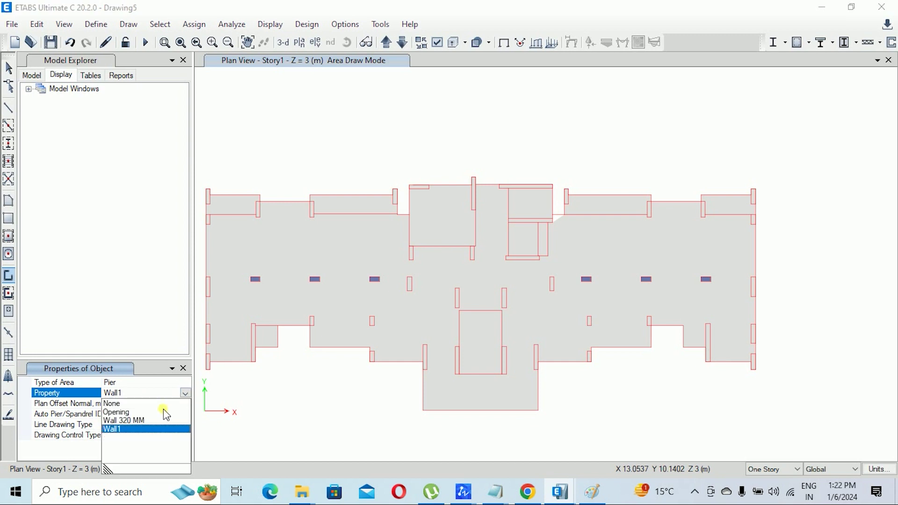
click(148, 419)
scroll(493, 167, up, 3)
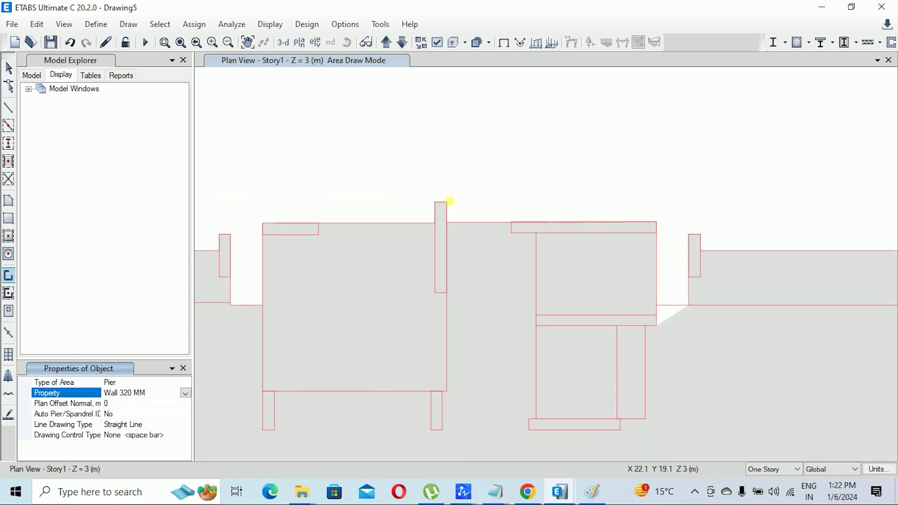
click(442, 204)
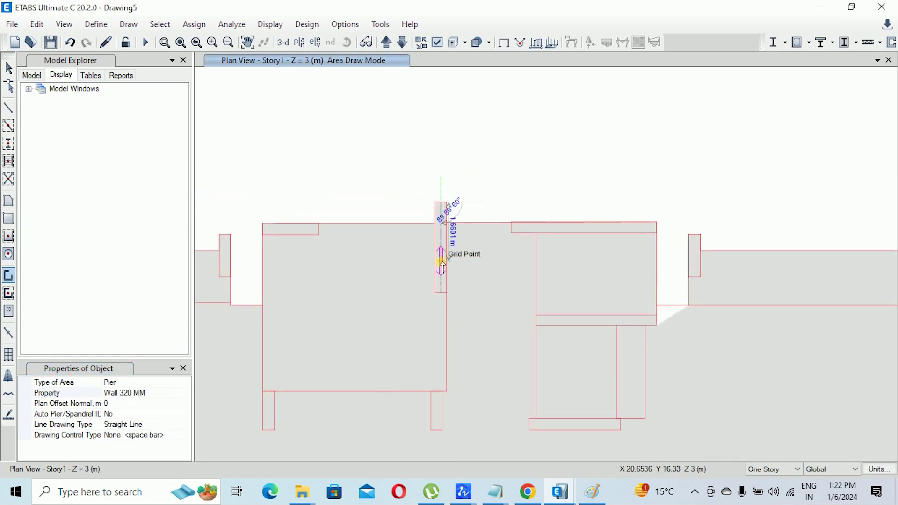
double_click(442, 293)
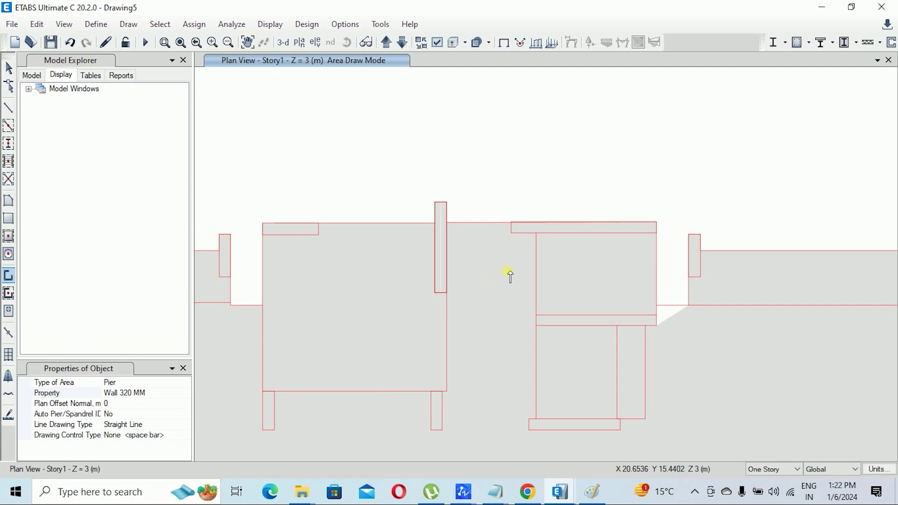
Step: Draw a Wall 320 MM pier along the short horizontal wall outline at the stair bay's upper left corner
middle_drag(507, 274, 497, 246)
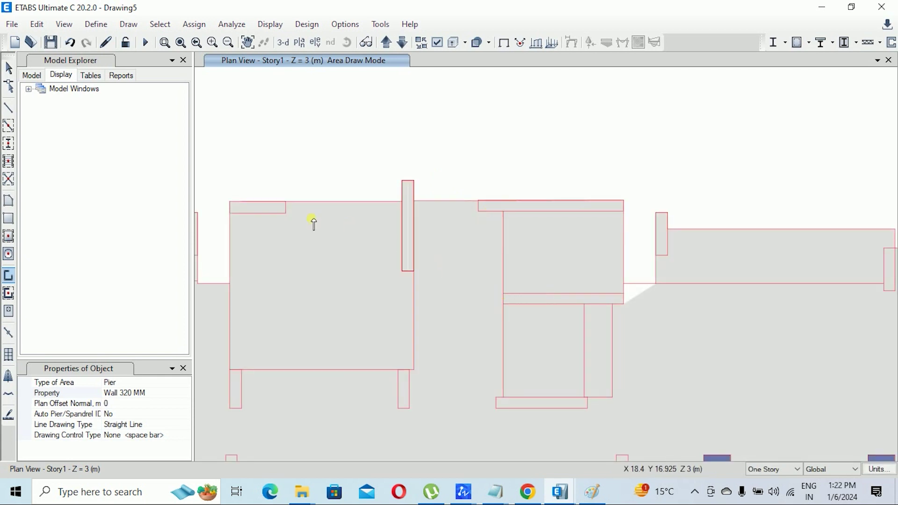
click(231, 208)
double_click(286, 207)
scroll(400, 232, down, 5)
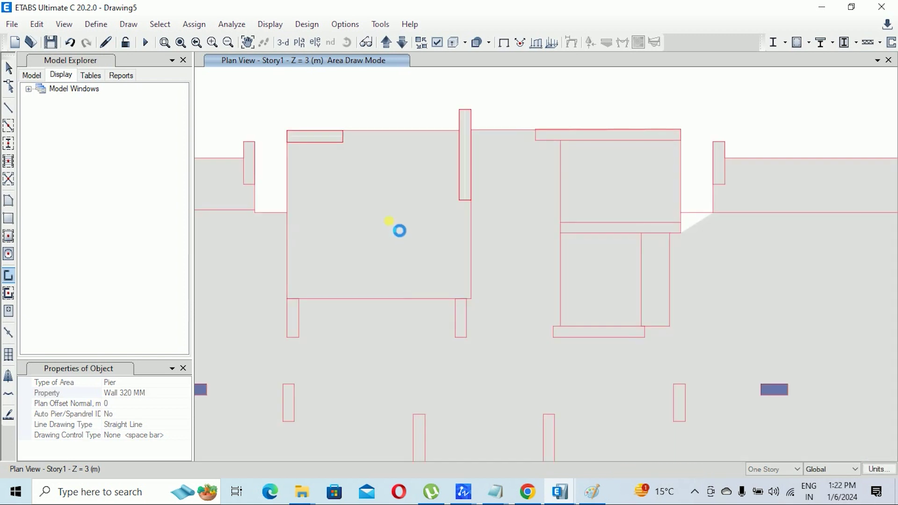
scroll(437, 250, down, 2)
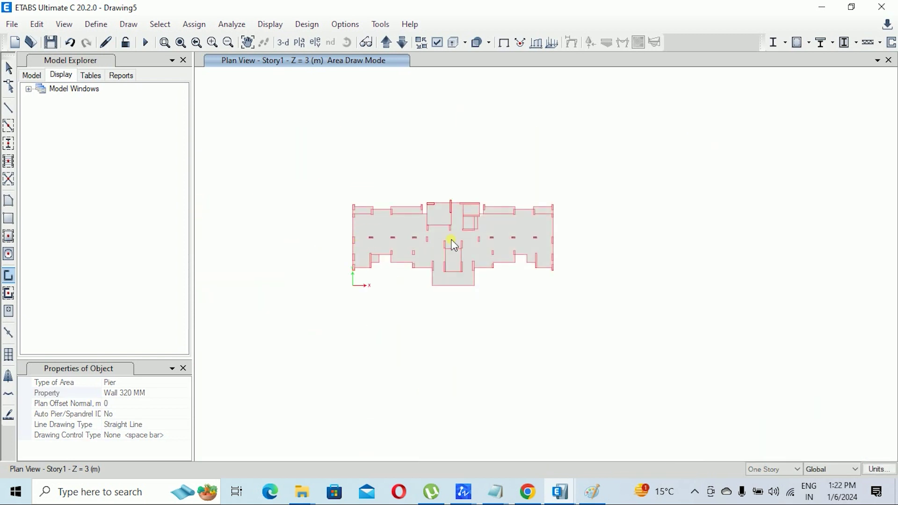
Step: Switch to the completed Drawing1 ETABS model and examine the column, wall and opening layout in its Story10 plan and 3-D view
mouse_move(561, 493)
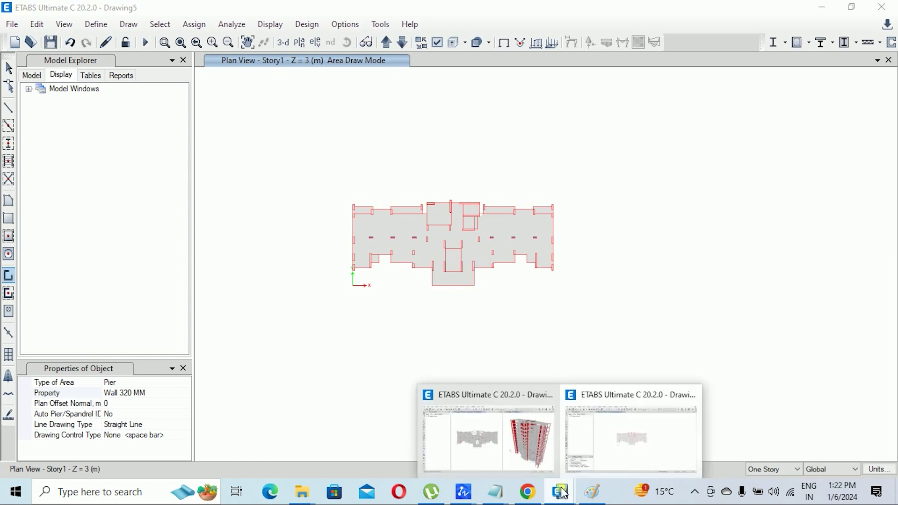
click(492, 440)
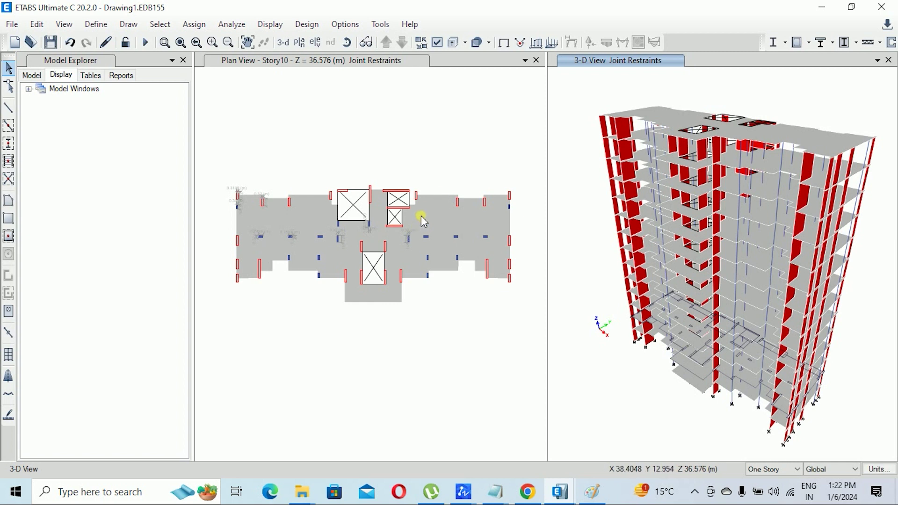
click(454, 184)
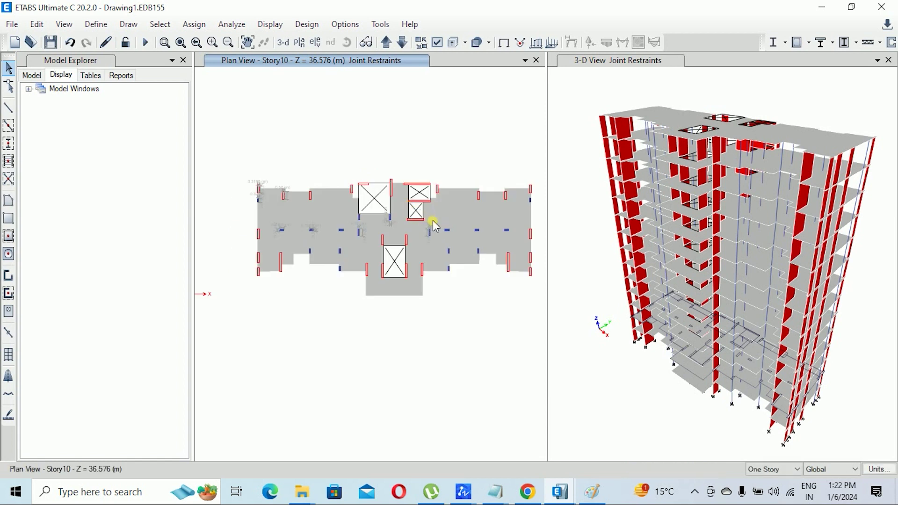
scroll(433, 205, up, 3)
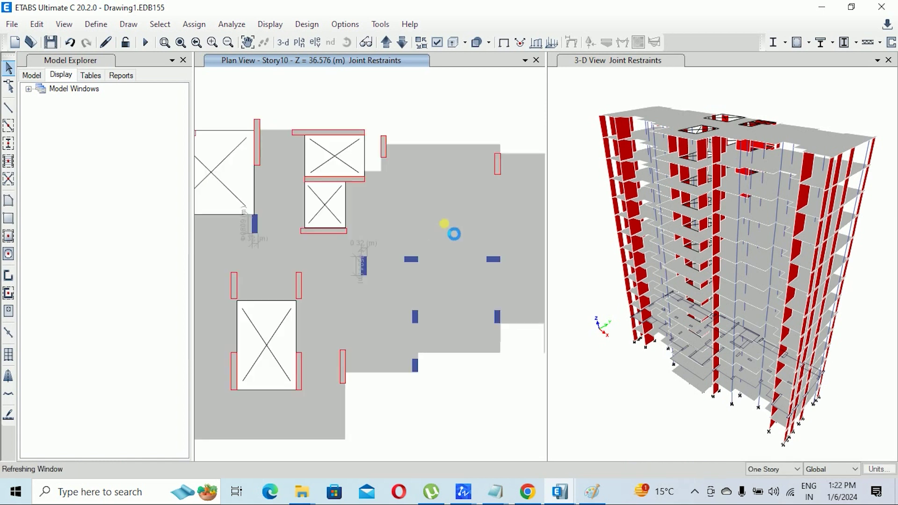
click(727, 248)
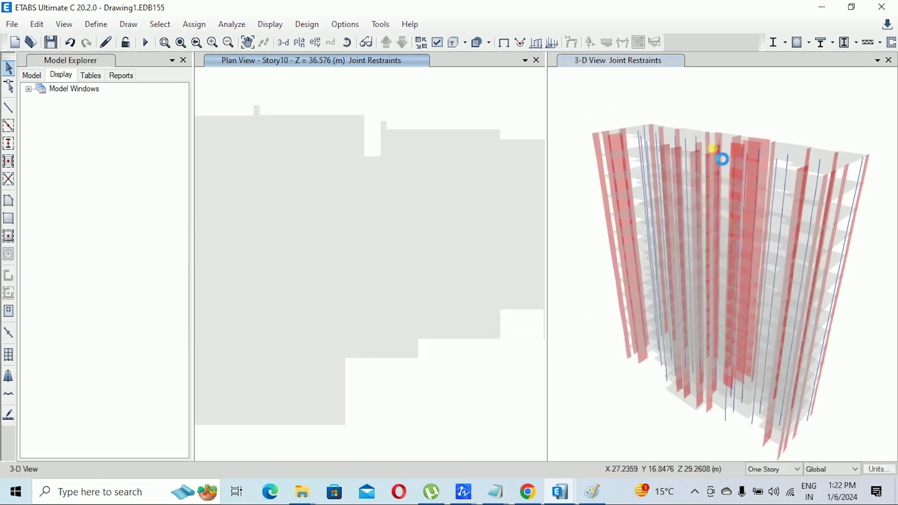
click(444, 242)
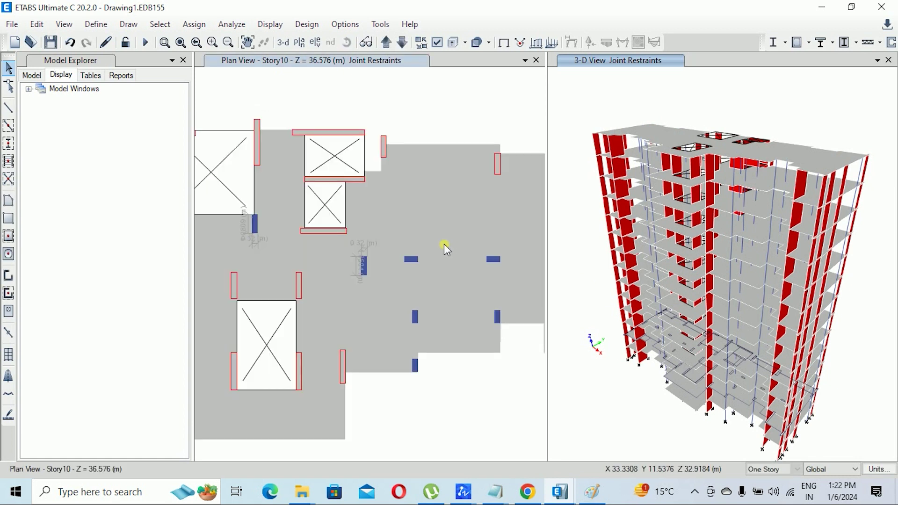
scroll(393, 244, down, 5)
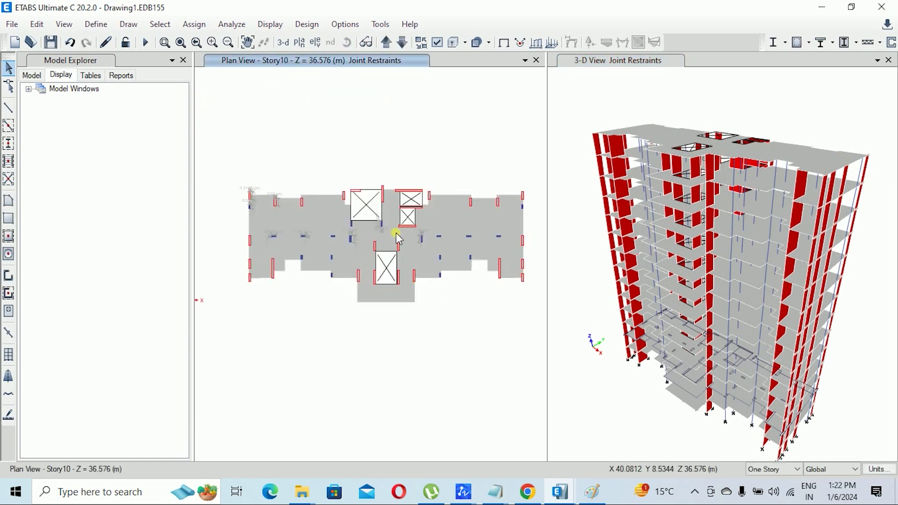